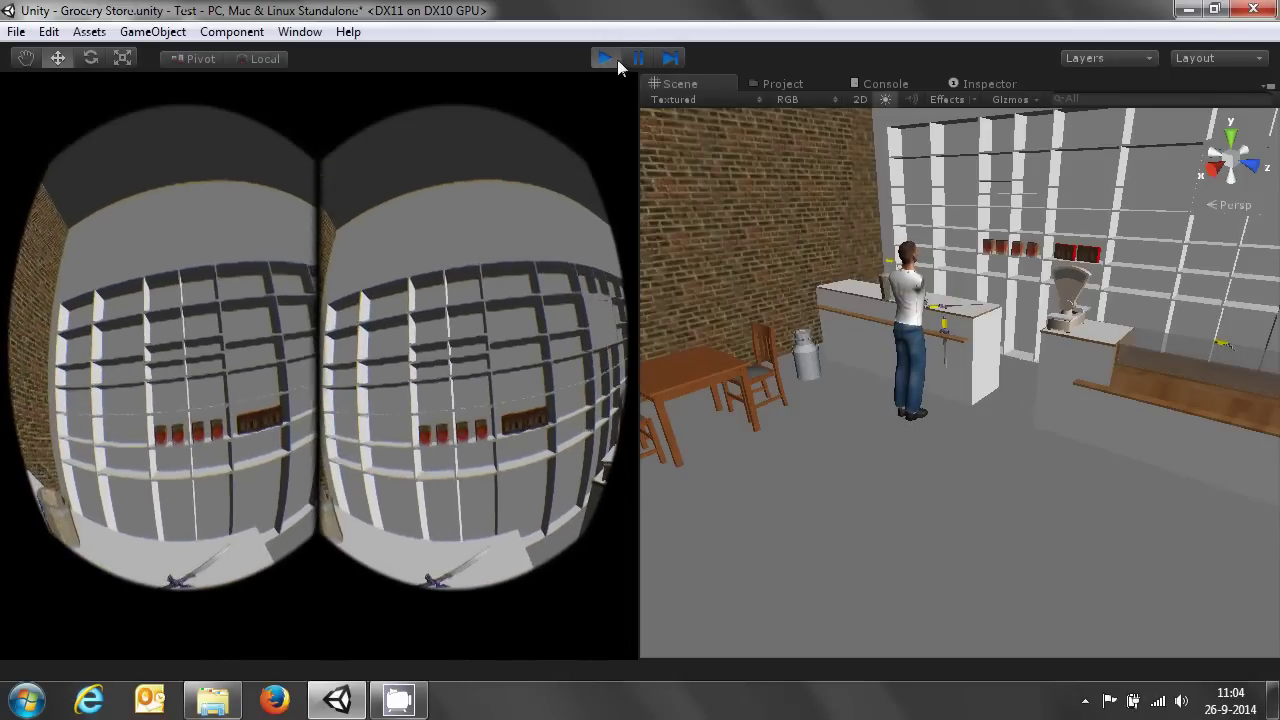
Stop the running Grocery Store scene and start it again in play mode.
left_click(615, 59)
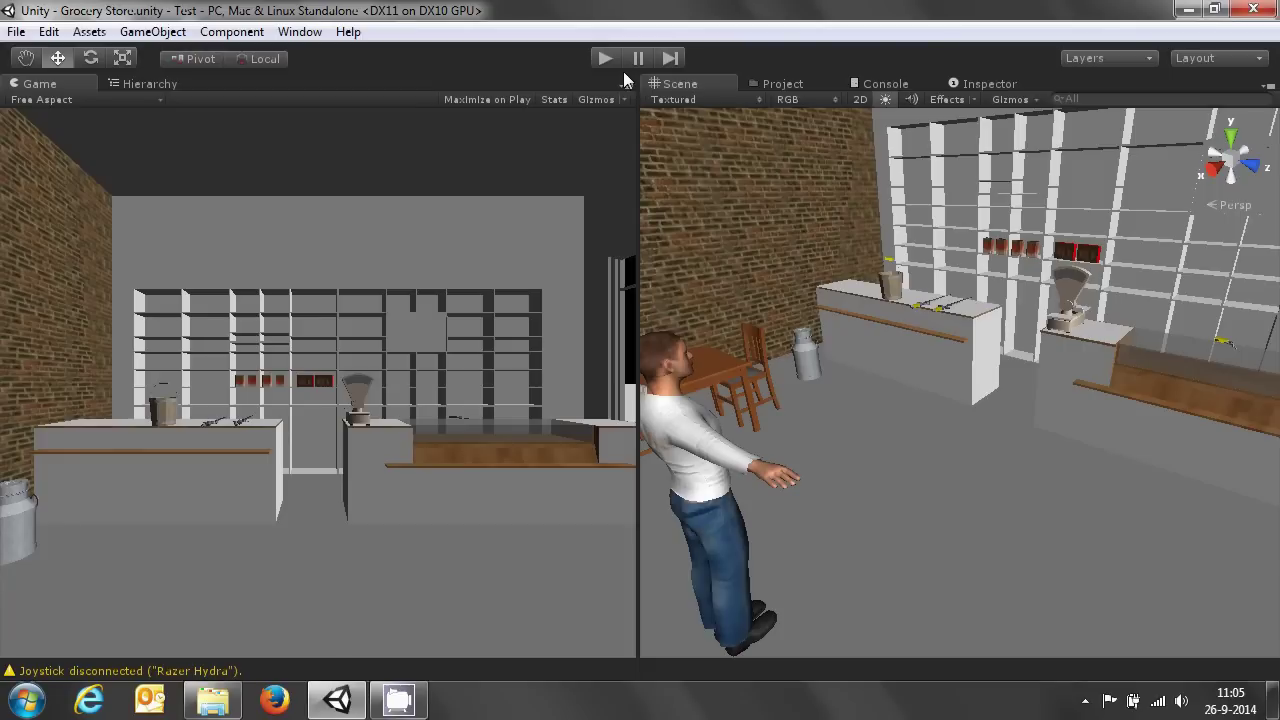
left_click(604, 59)
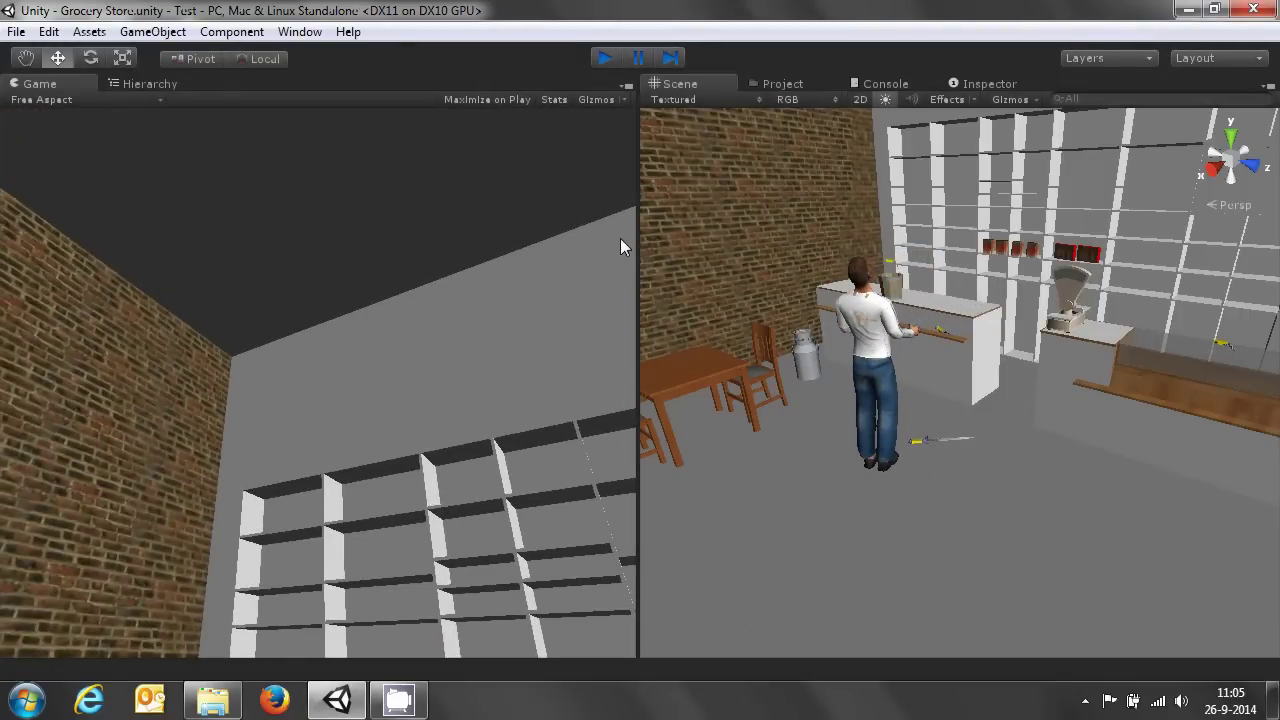
Stop play mode, replay the scene once more, then stop it to reset to edit mode.
key("ctrl+p")
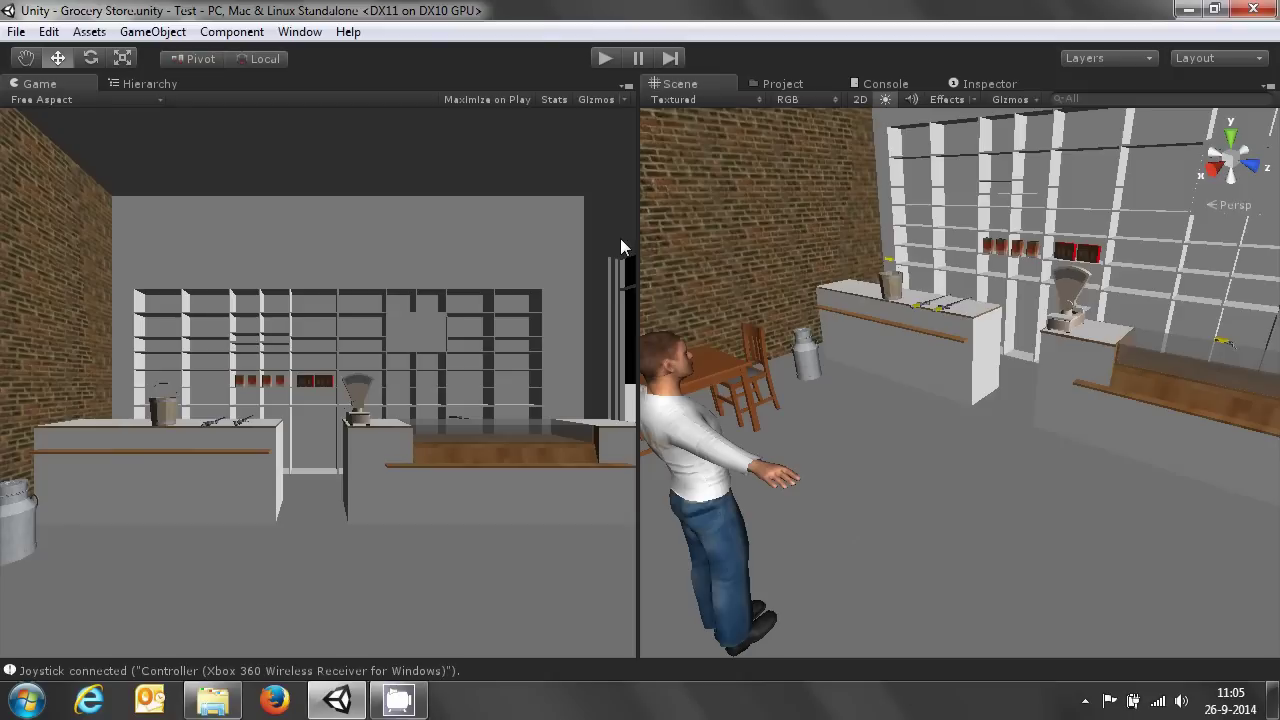
left_click(606, 60)
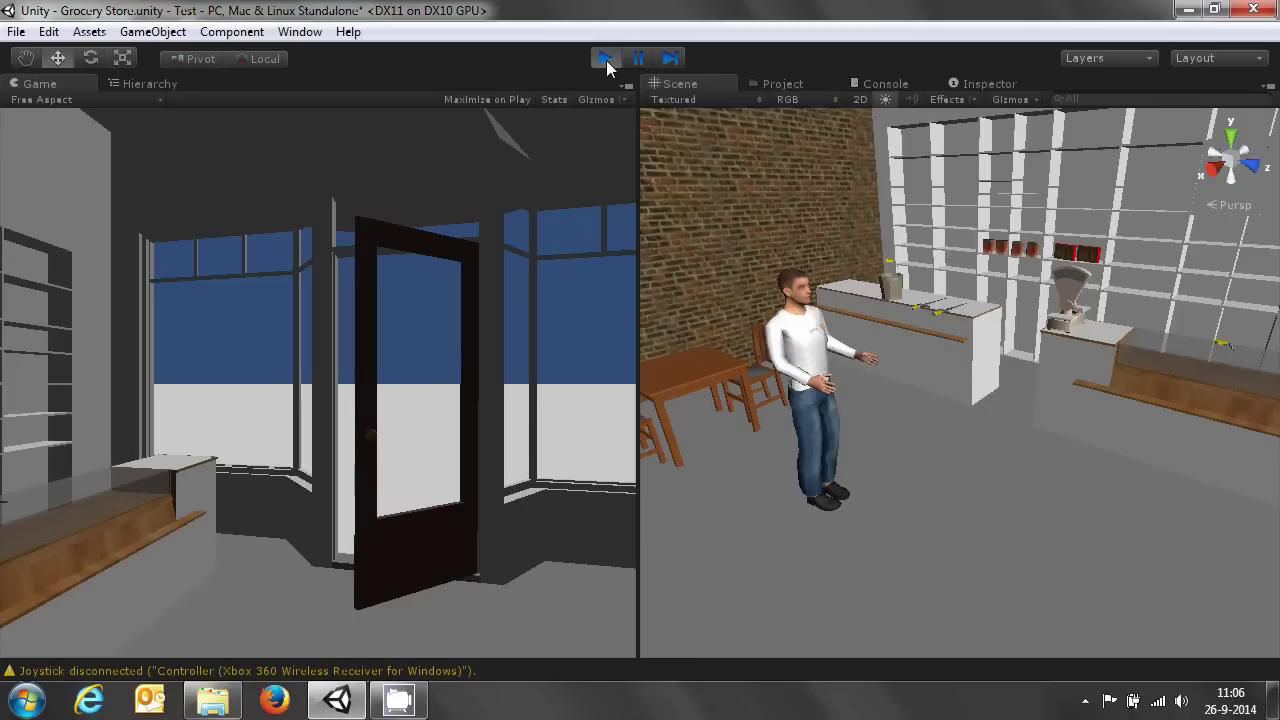
left_click(606, 60)
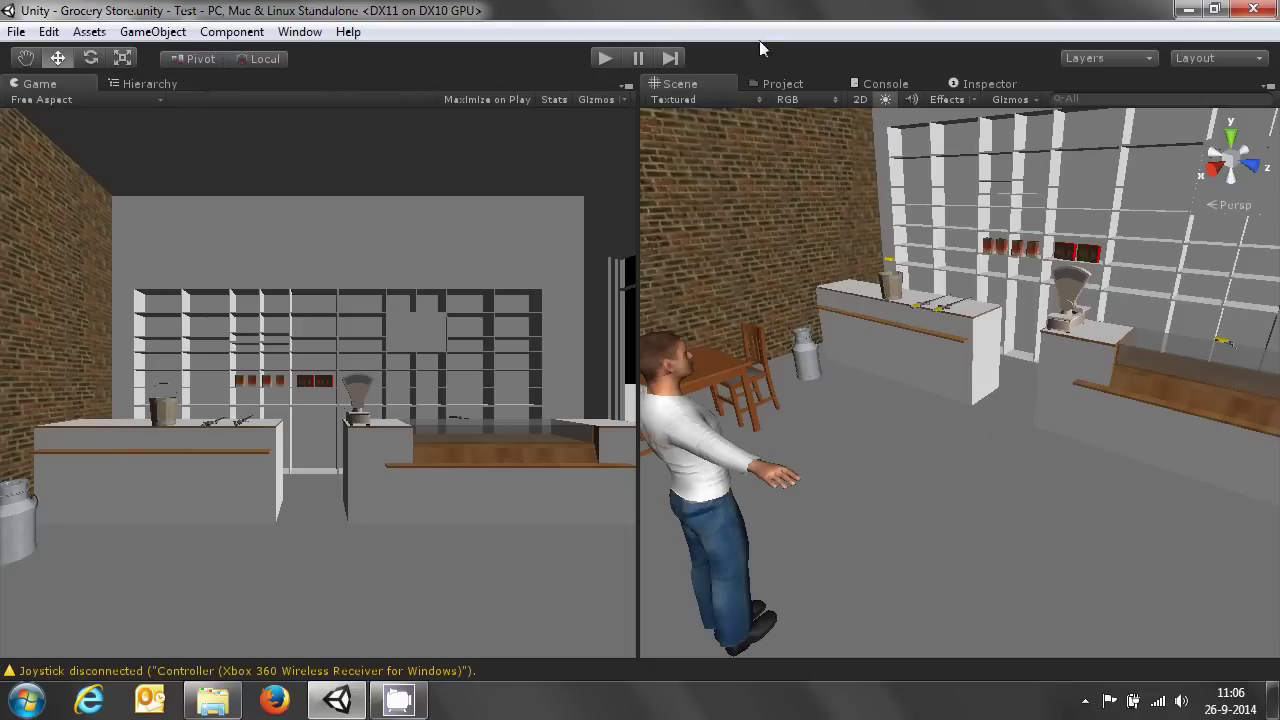
Browse the Robot Kyle and InstantVR project folders and expand InstantVR_normal in the Hierarchy.
left_click(780, 85)
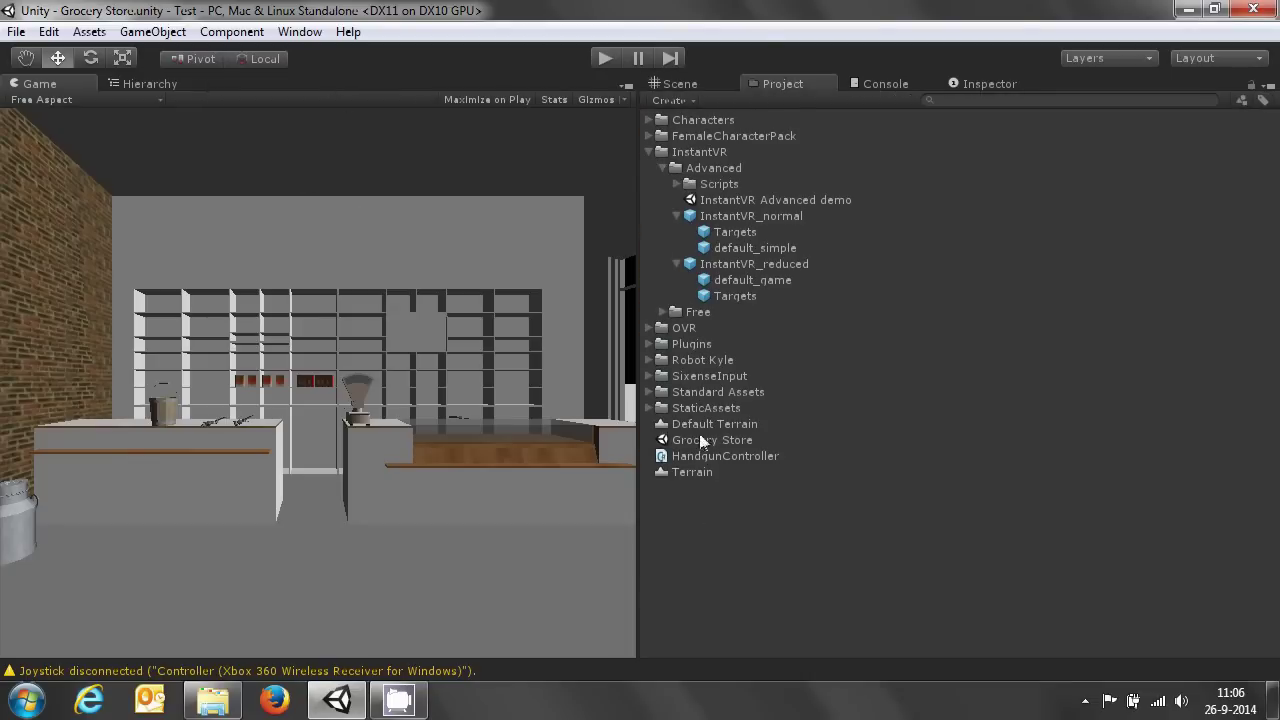
left_click(647, 153)
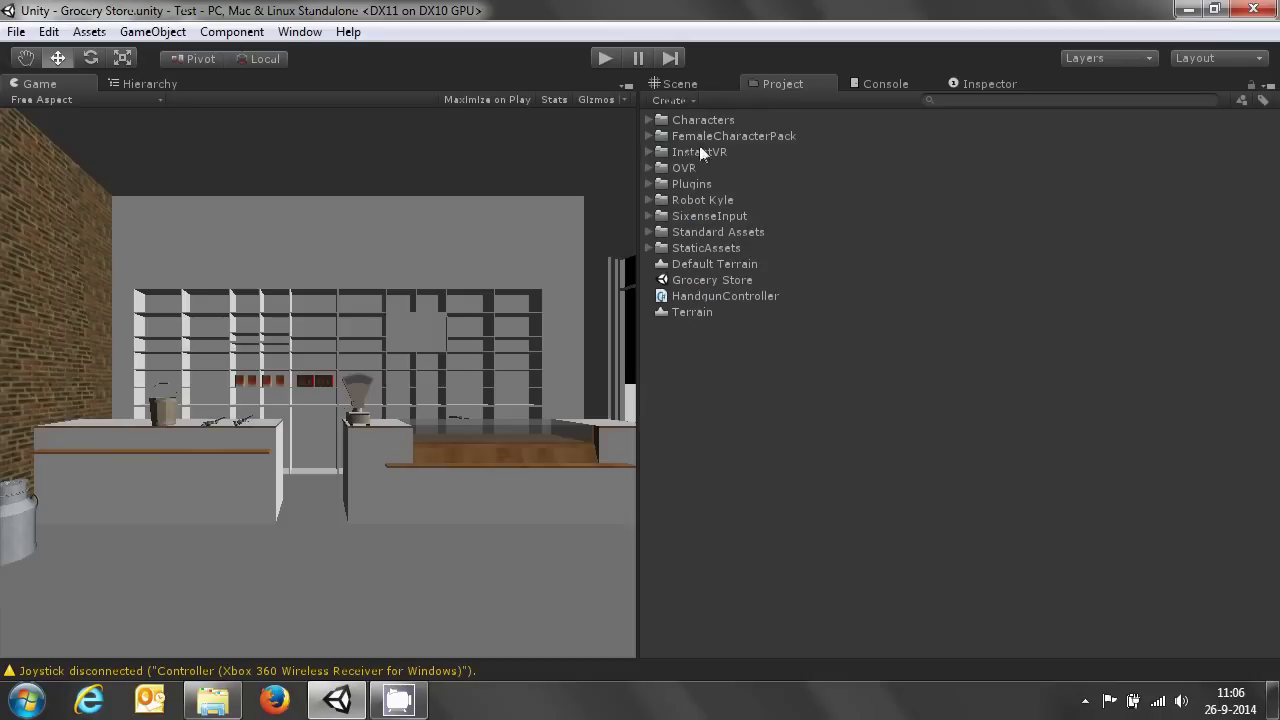
left_click(648, 199)
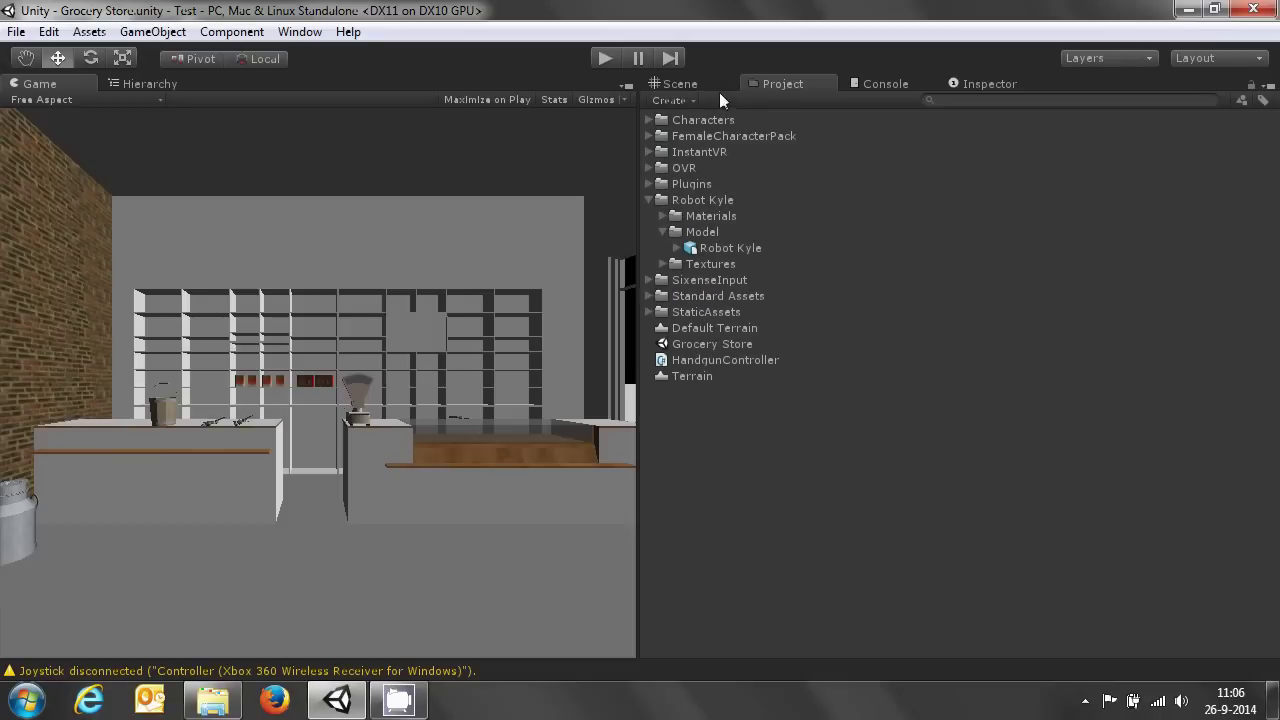
left_click(159, 84)
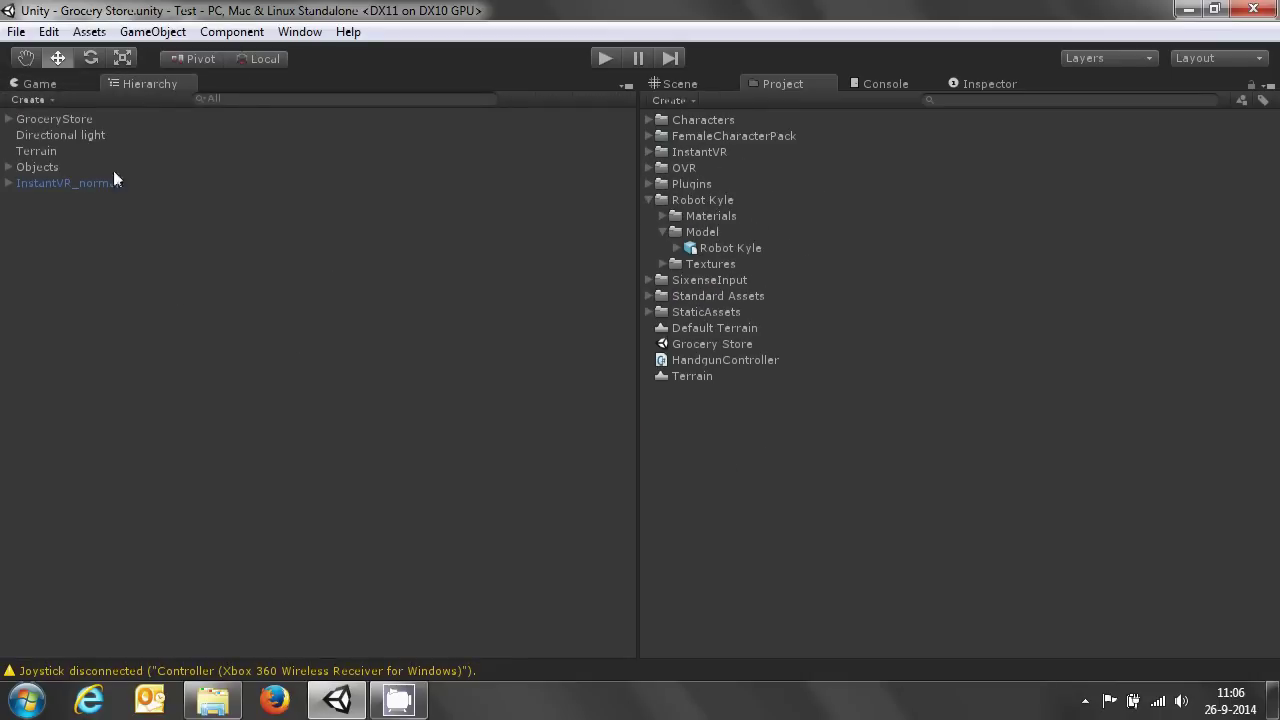
left_click(8, 184)
left_click(648, 151)
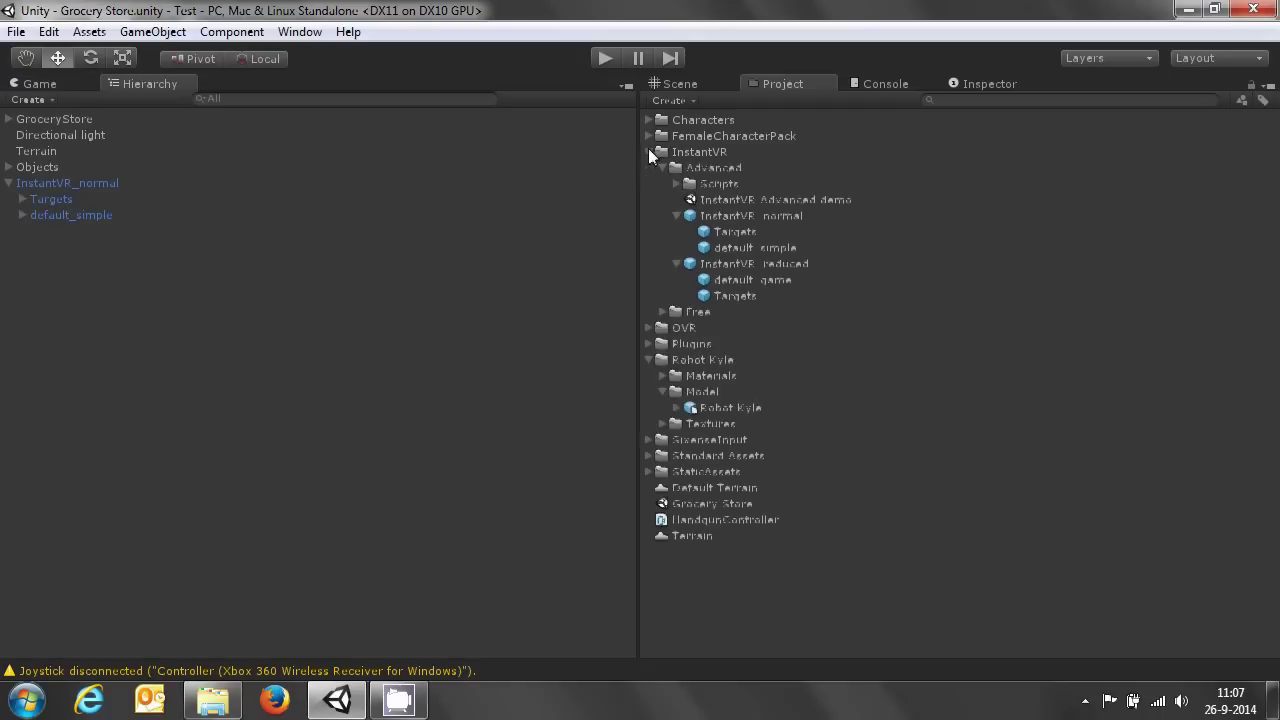
left_click(737, 263)
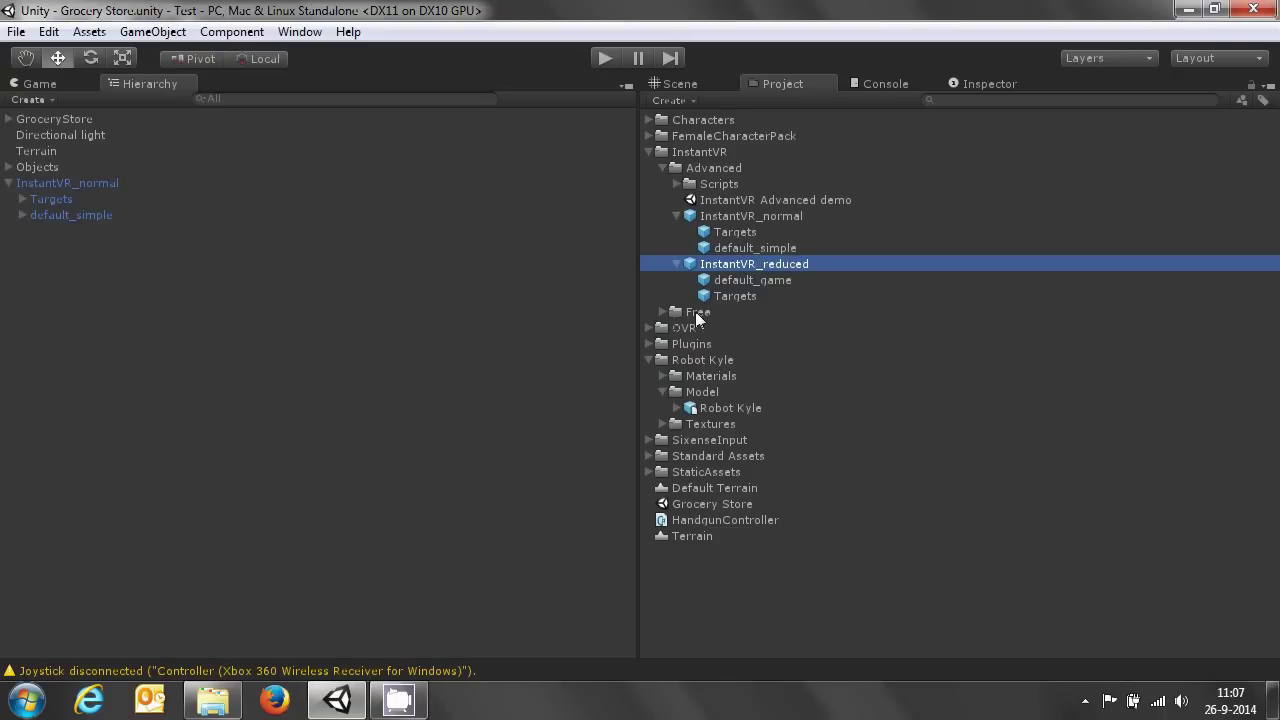
left_click(648, 151)
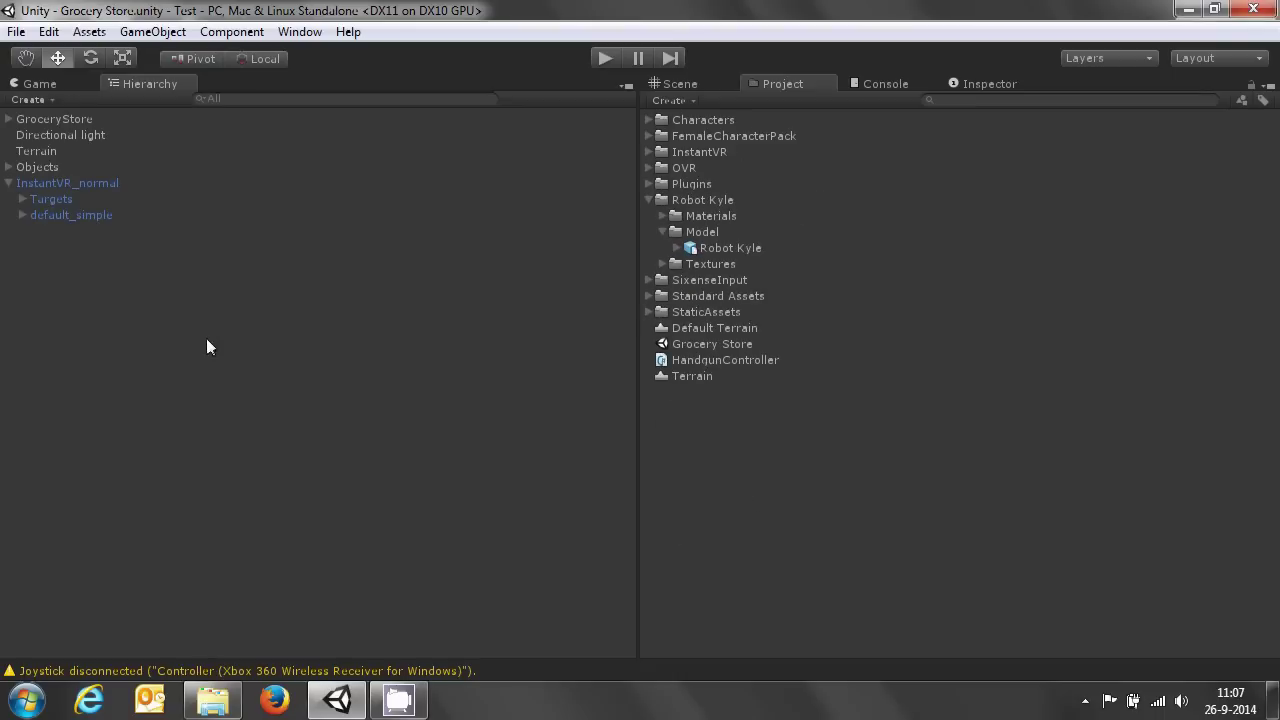
Expand Targets to review the Neck, hand and foot targets, then select default_simple.
left_click(57, 200)
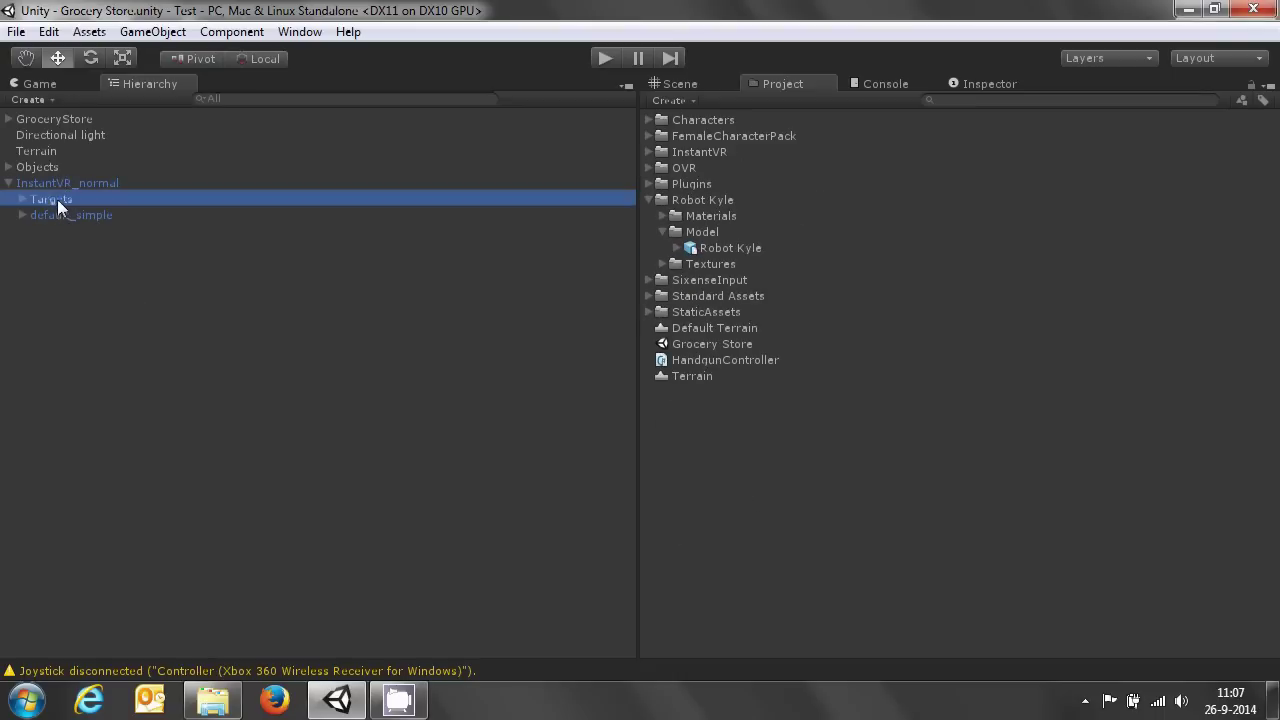
left_click(23, 198)
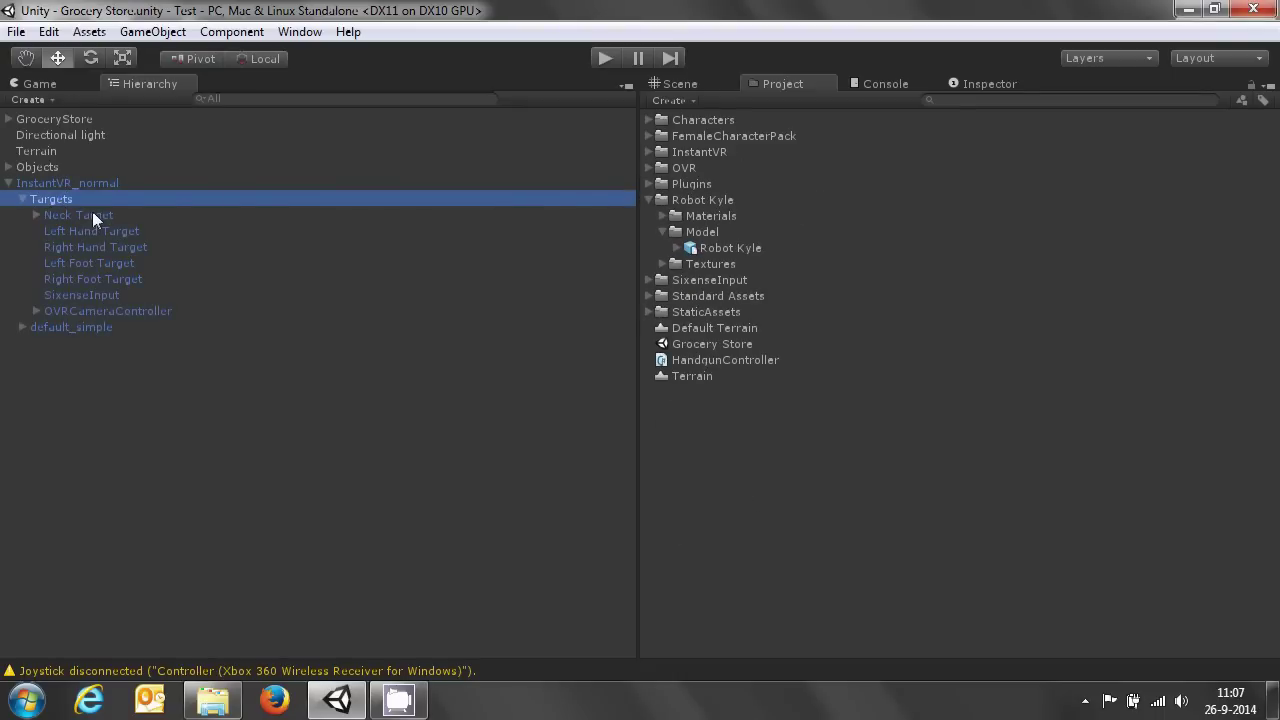
left_click(90, 217)
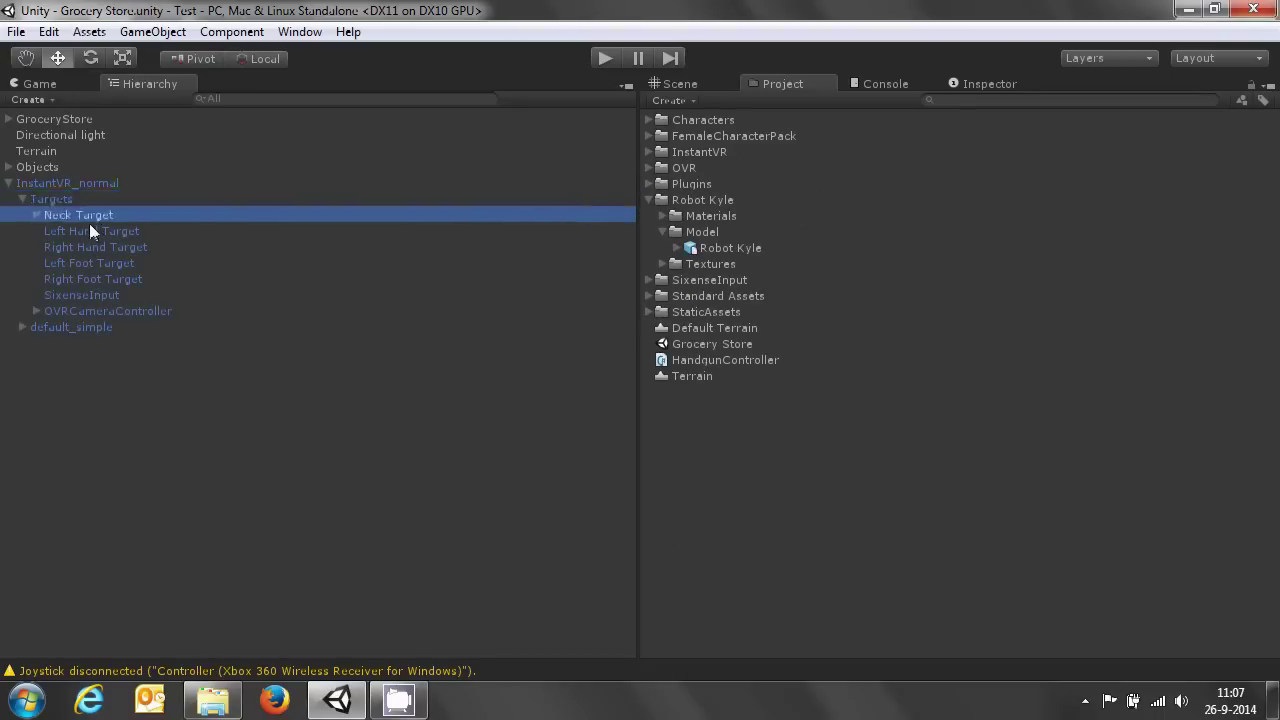
left_click(91, 232)
left_click(92, 247)
left_click(94, 264)
left_click(96, 278)
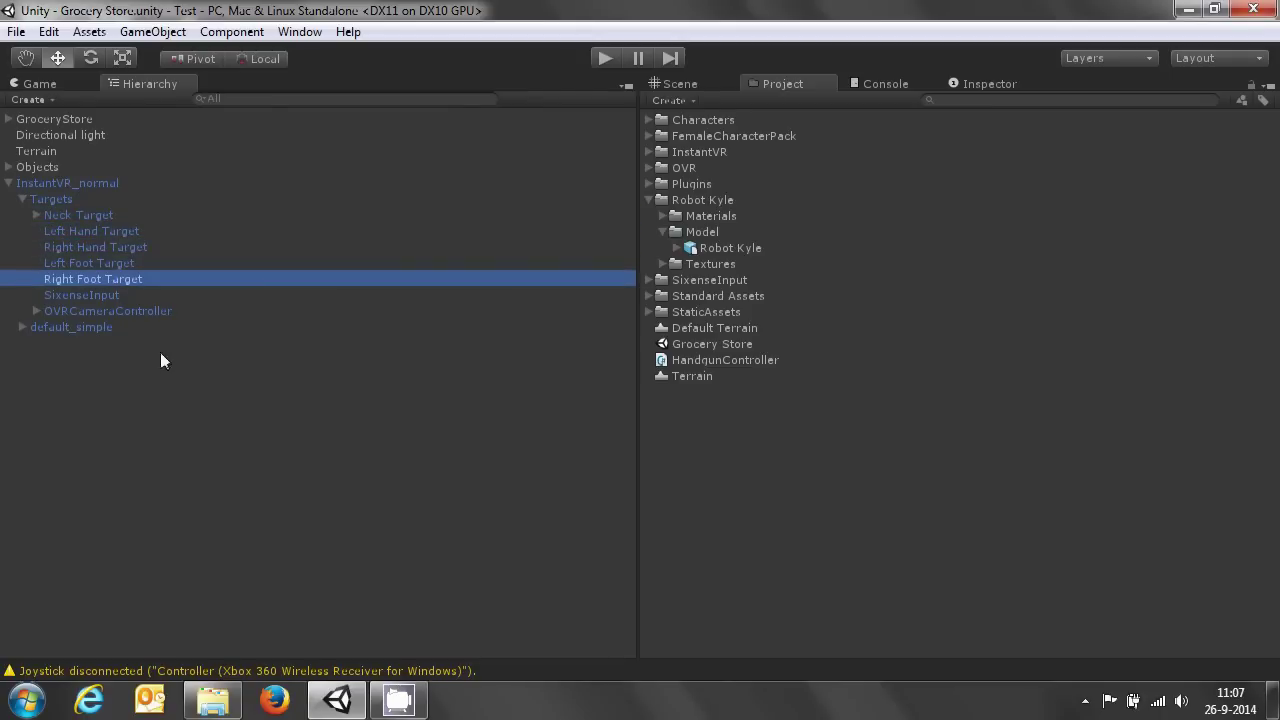
left_click(145, 376)
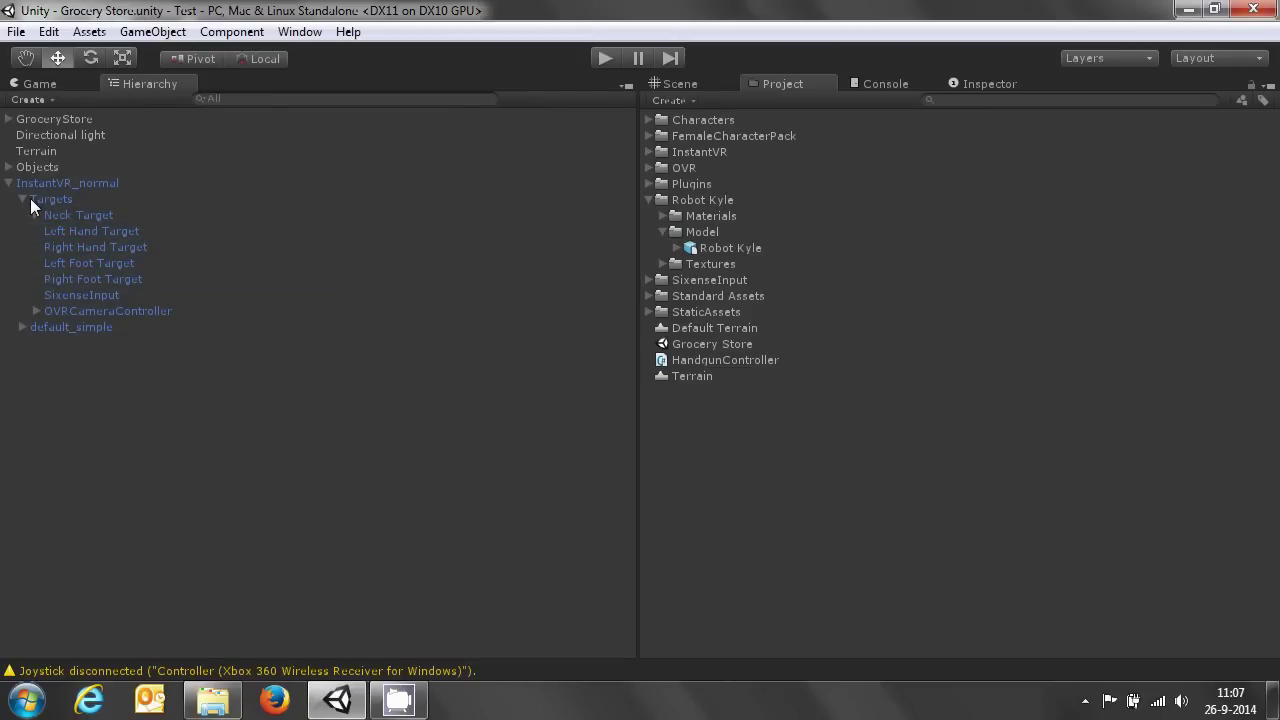
left_click(25, 198)
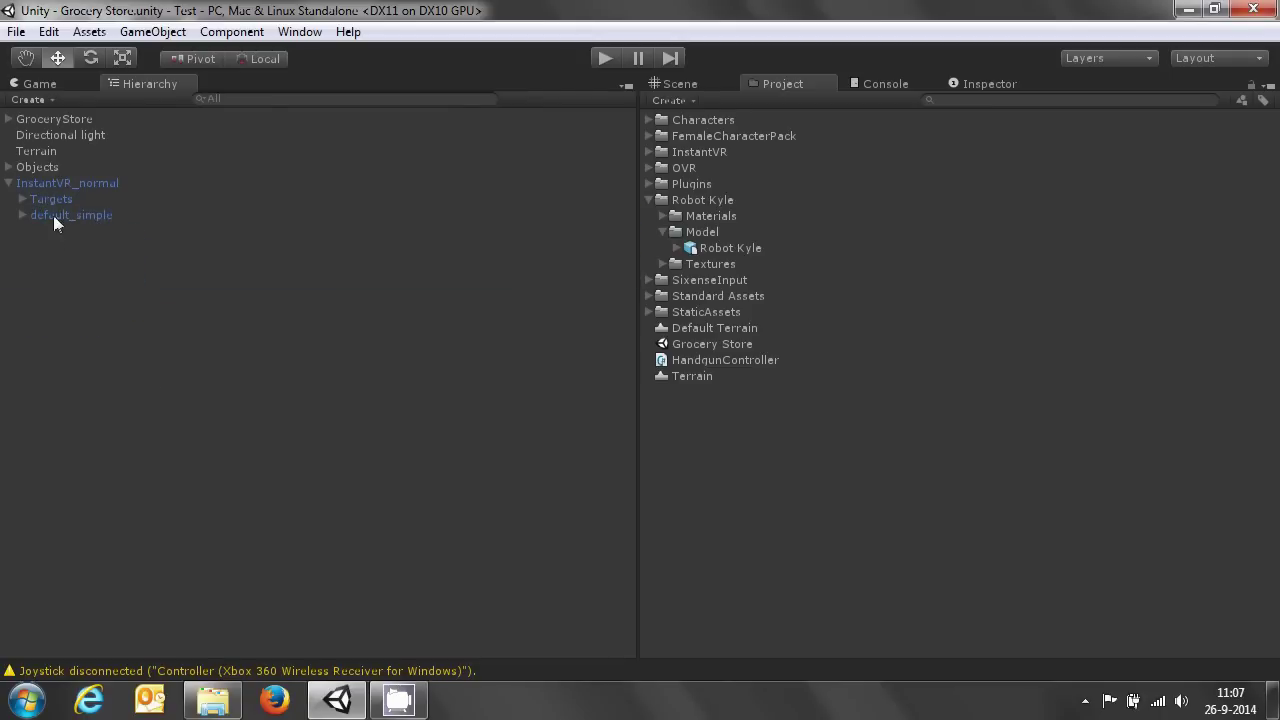
left_click(53, 215)
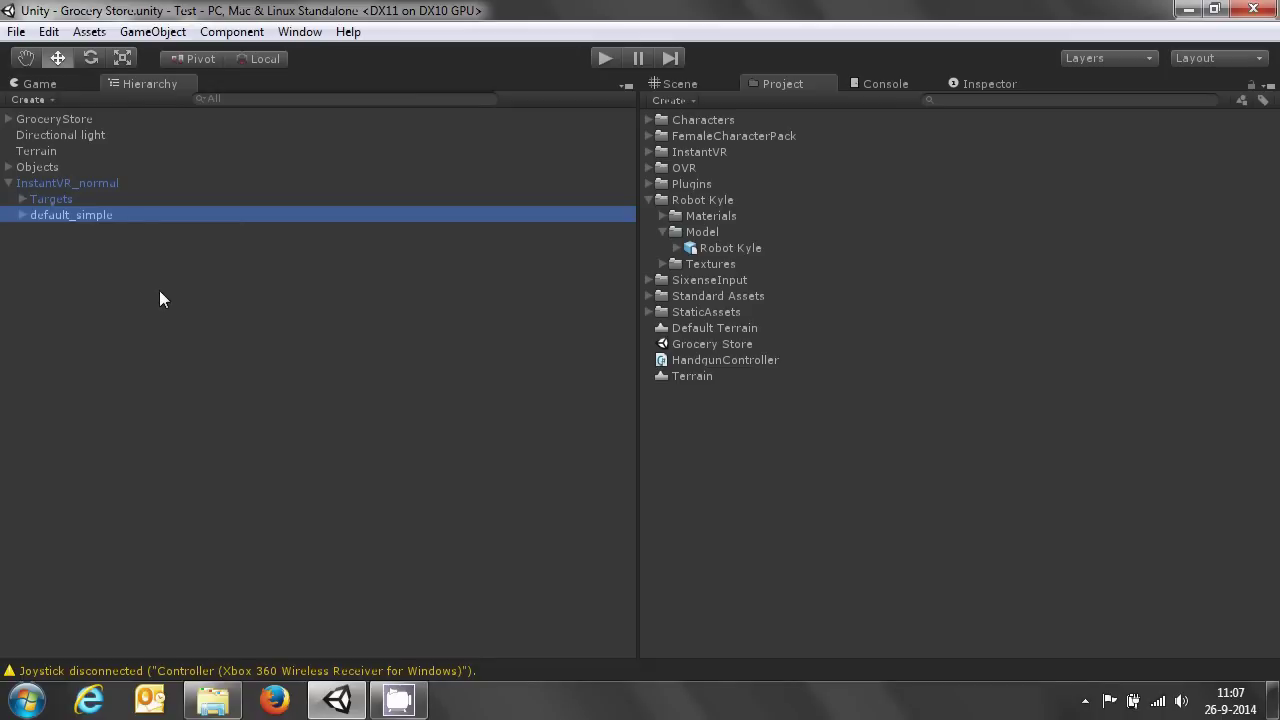
Delete the default_simple avatar body from InstantVR_normal.
left_click(672, 84)
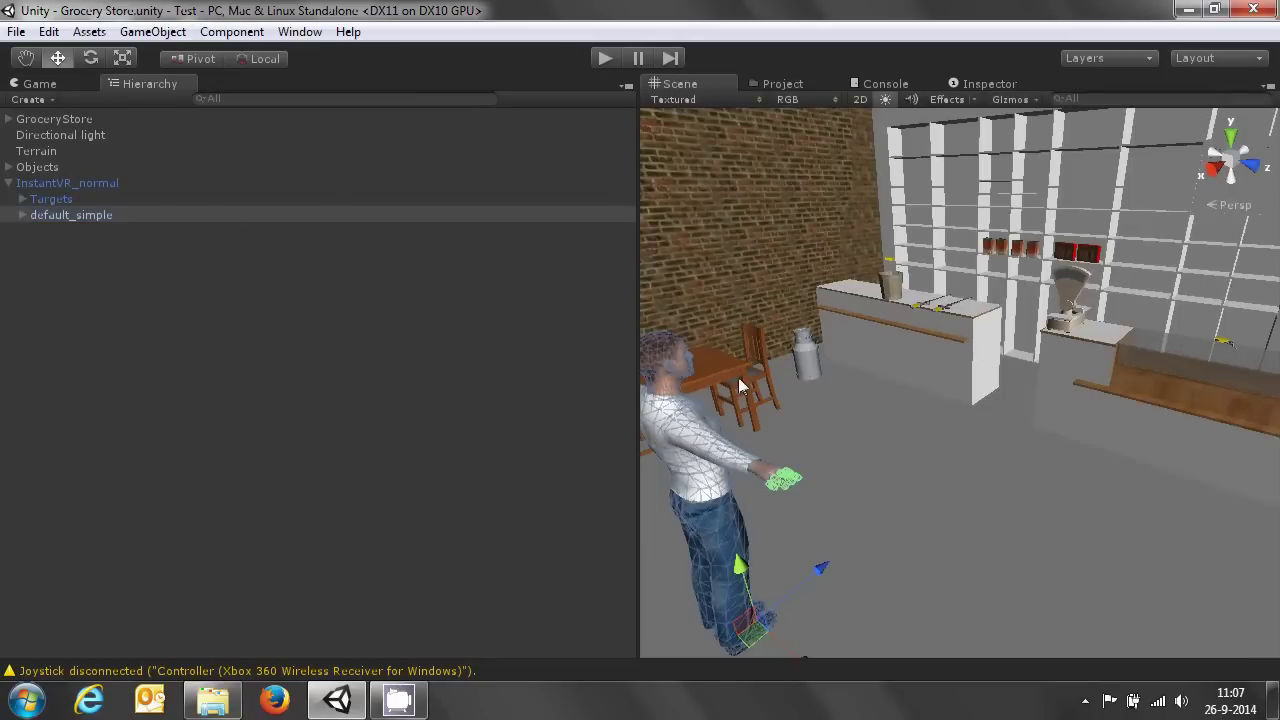
left_click(134, 320)
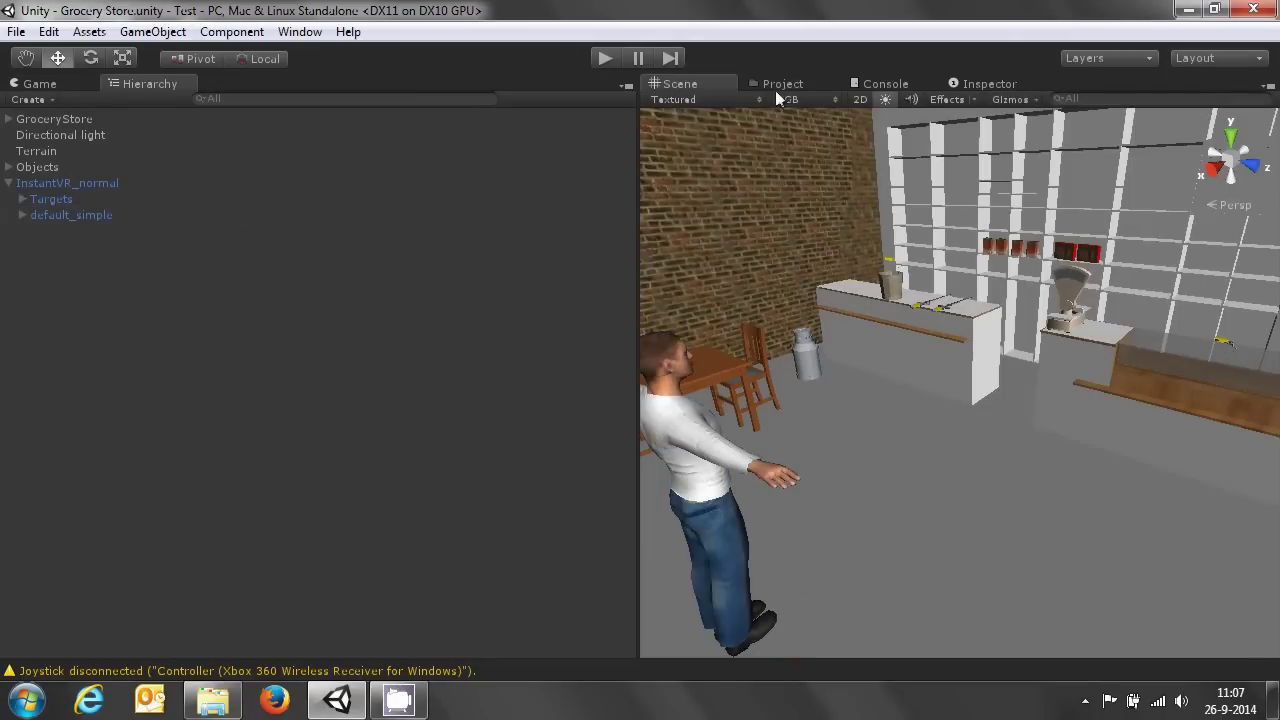
left_click(80, 216)
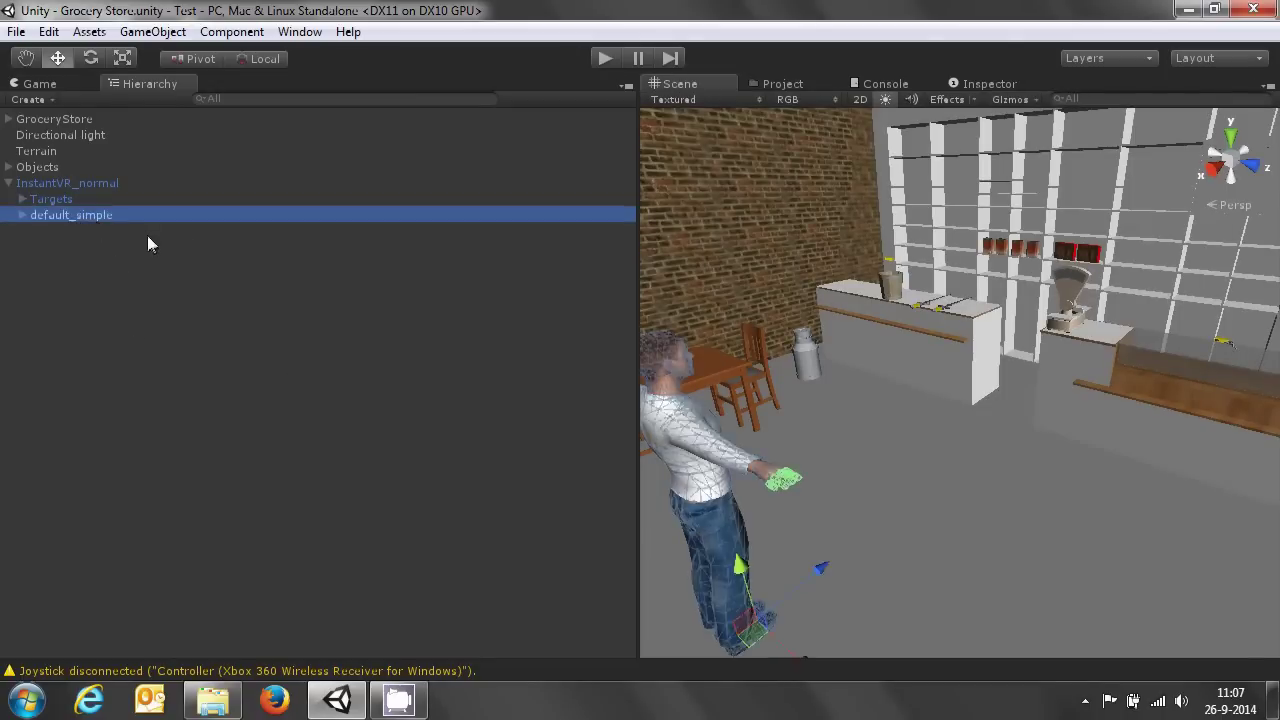
key("Delete")
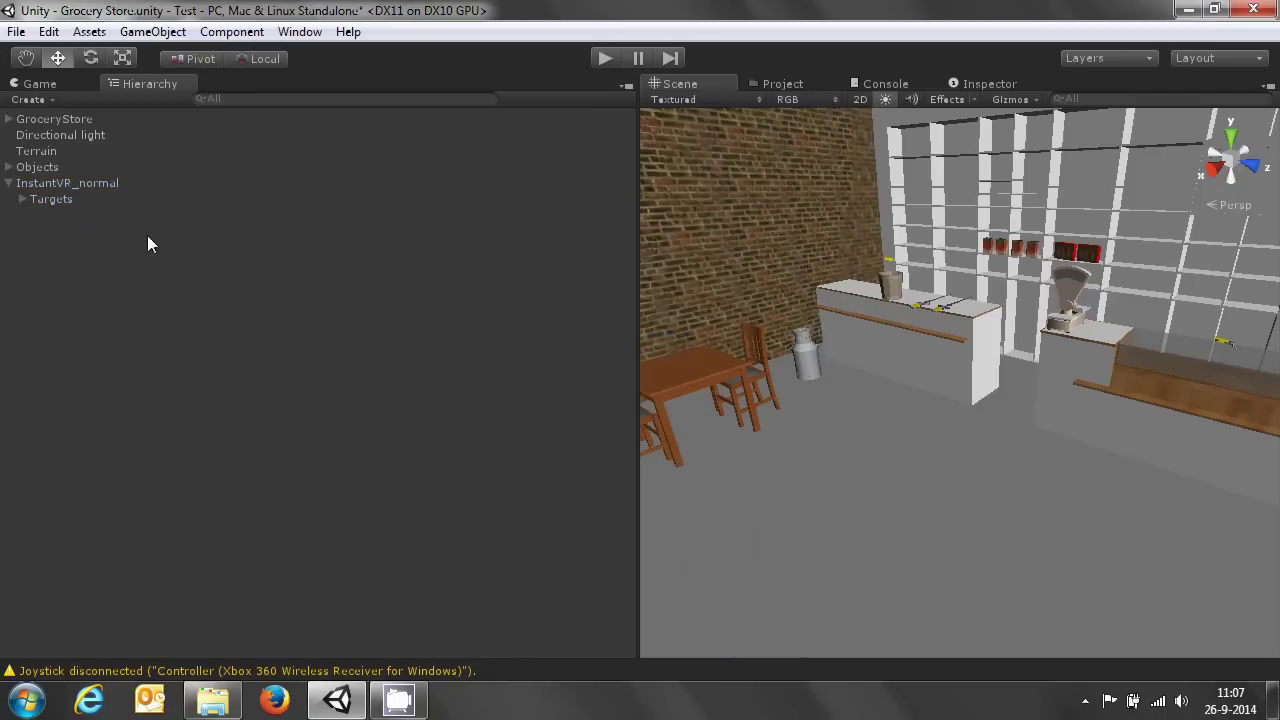
Drag the Robot Kyle model under InstantVR_normal and view it in the scene.
left_click(782, 84)
left_click_drag(712, 249, 233, 176)
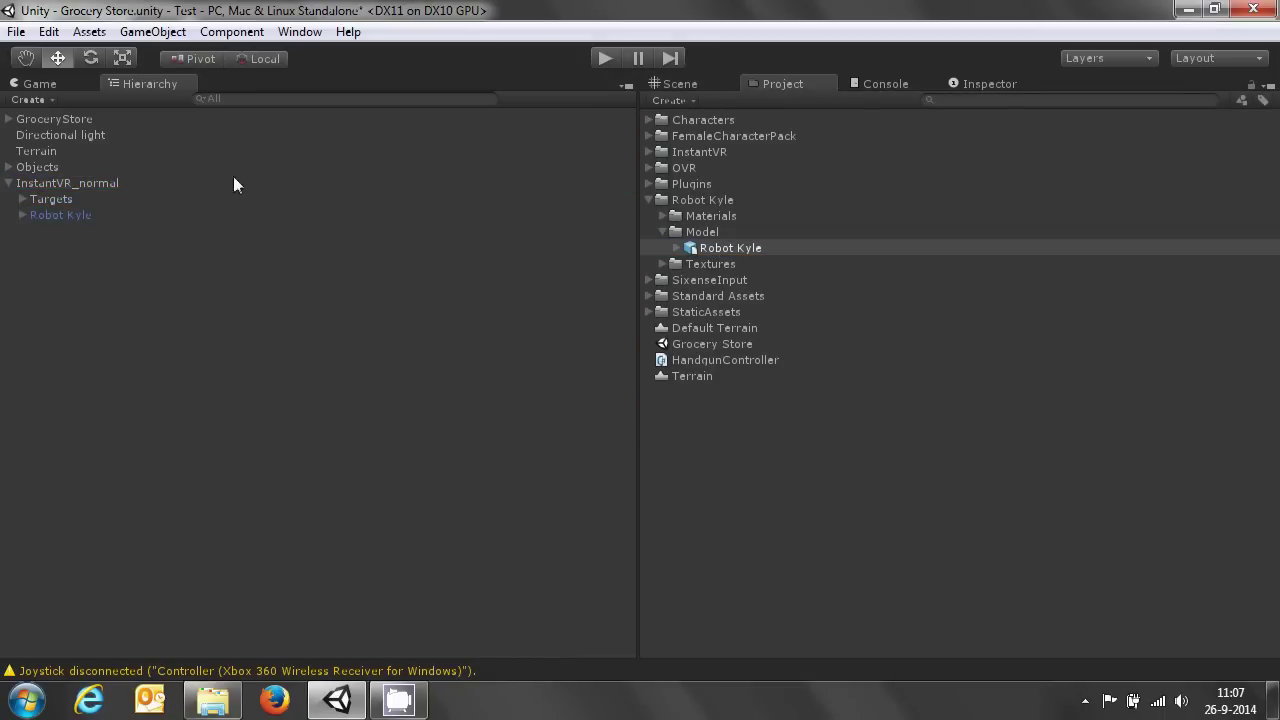
left_click(61, 216)
left_click(699, 80)
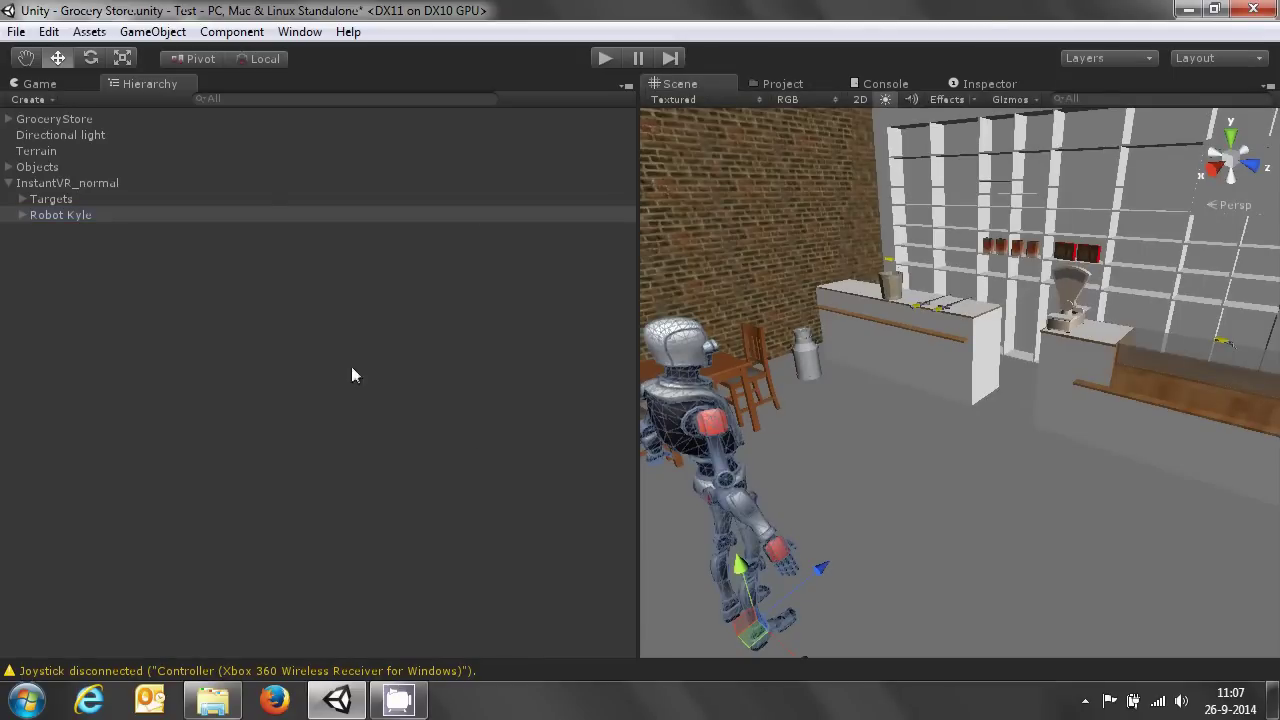
left_click(71, 222)
left_click(251, 304)
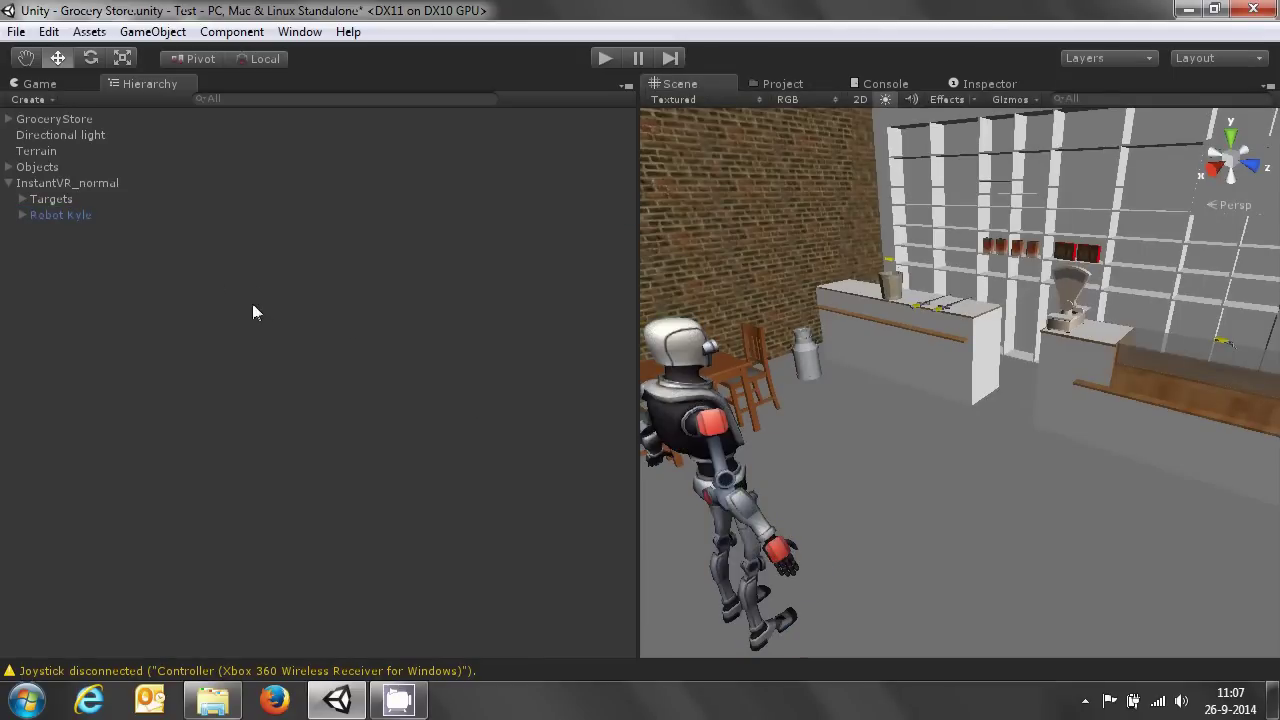
left_click(72, 220)
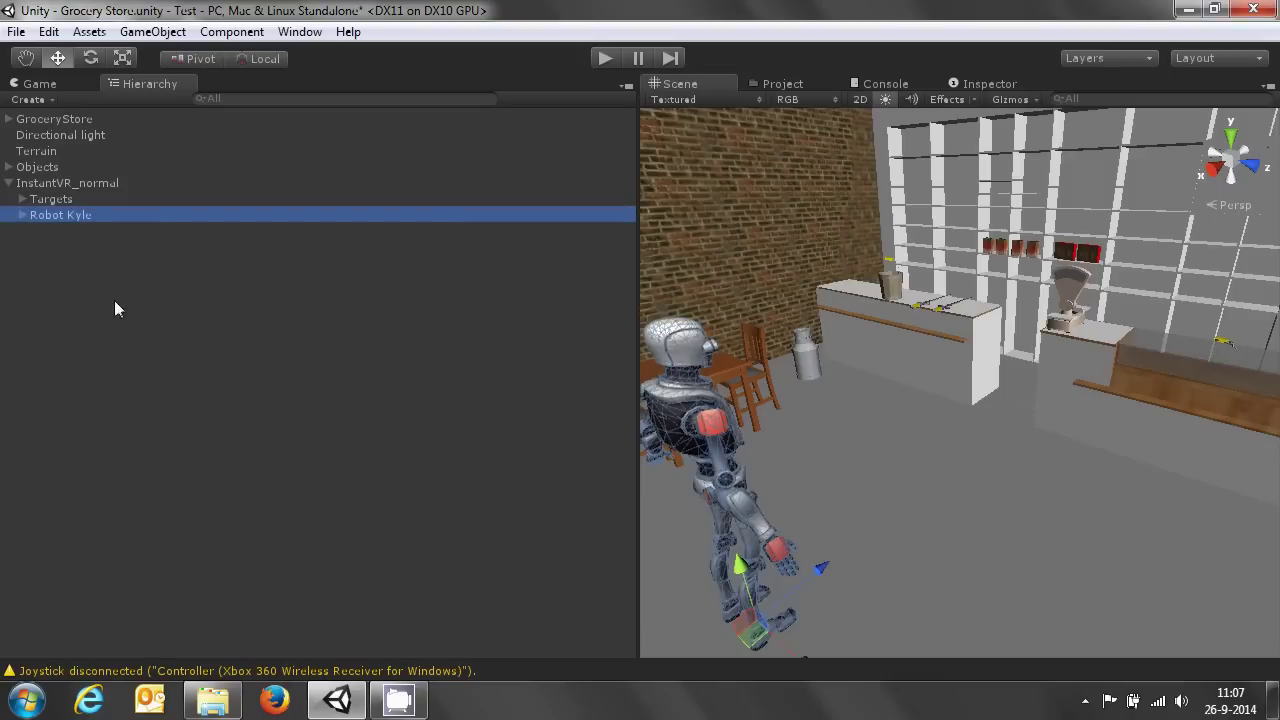
Set Robot Kyle's import rig to Humanoid and apply it, then select InstantVR_normal.
left_click(1008, 80)
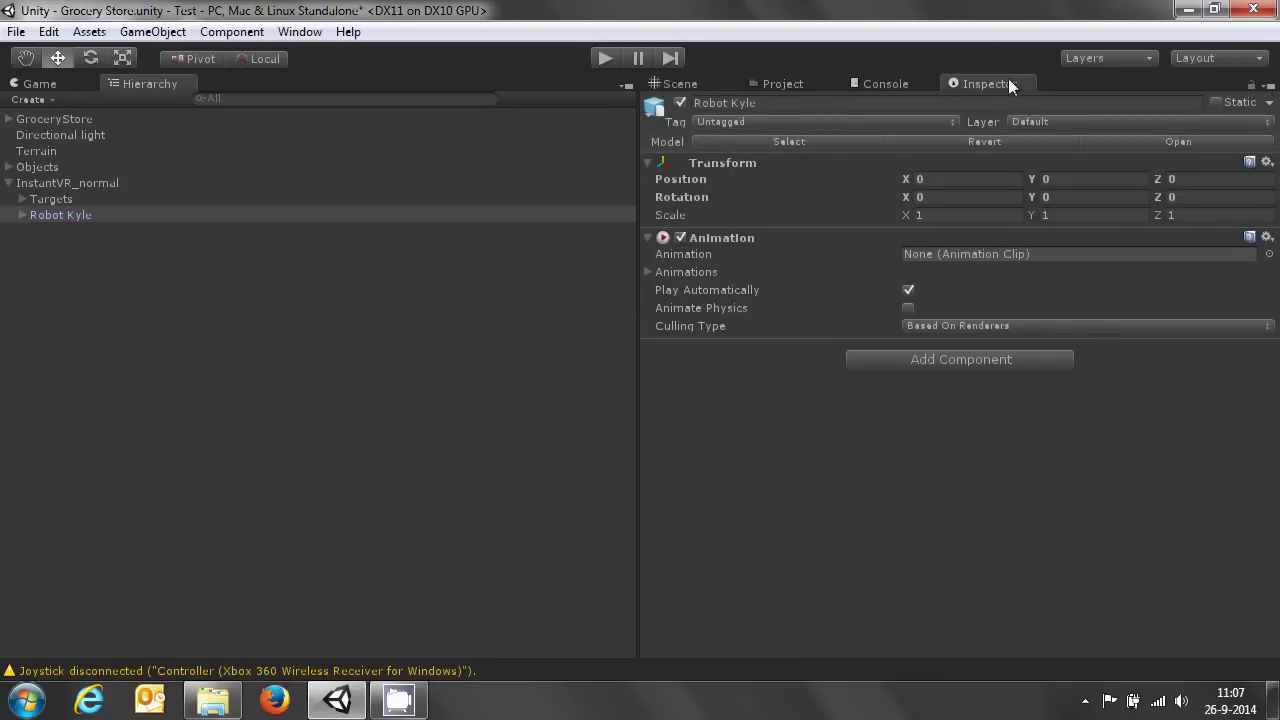
left_click(834, 137)
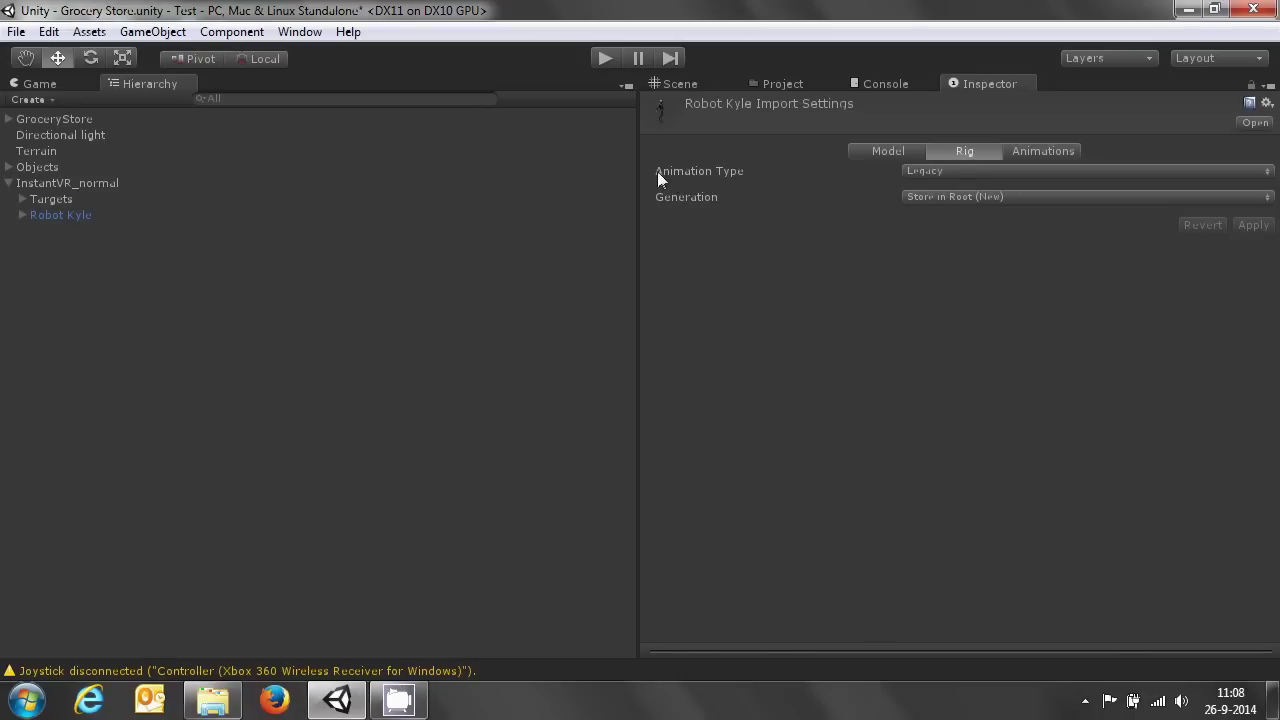
left_click(930, 171)
left_click(960, 259)
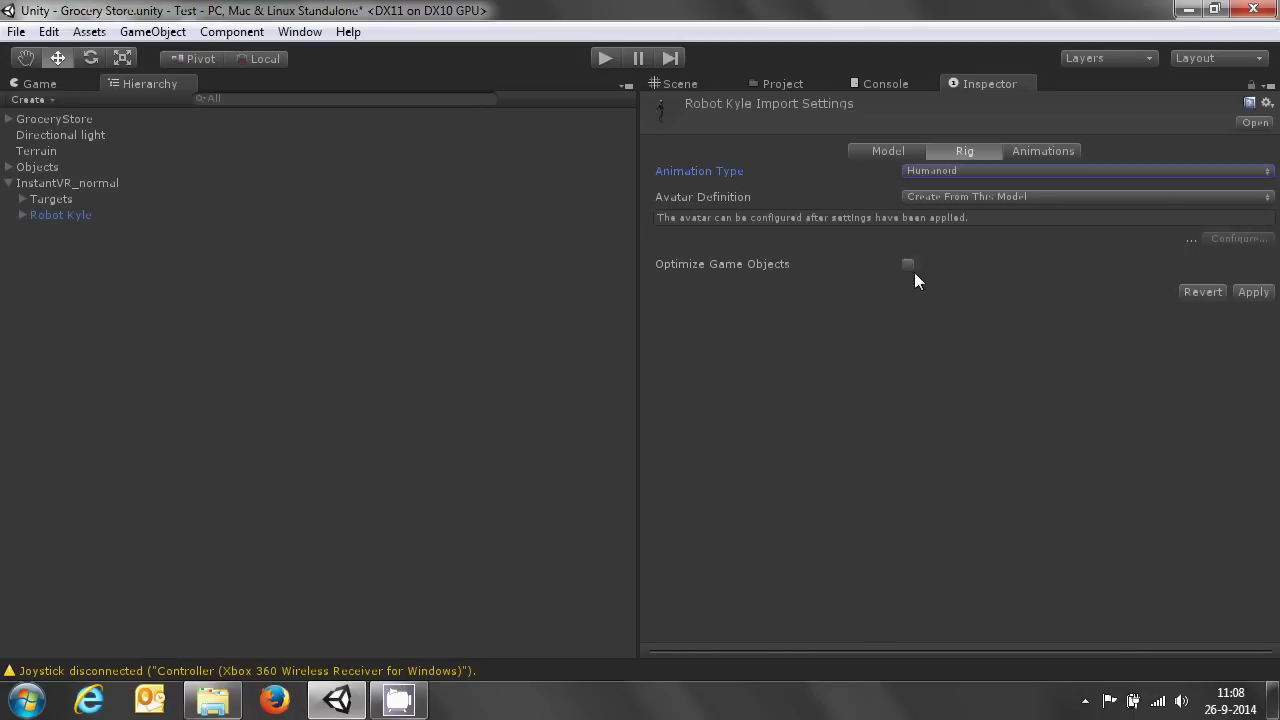
left_click(1253, 292)
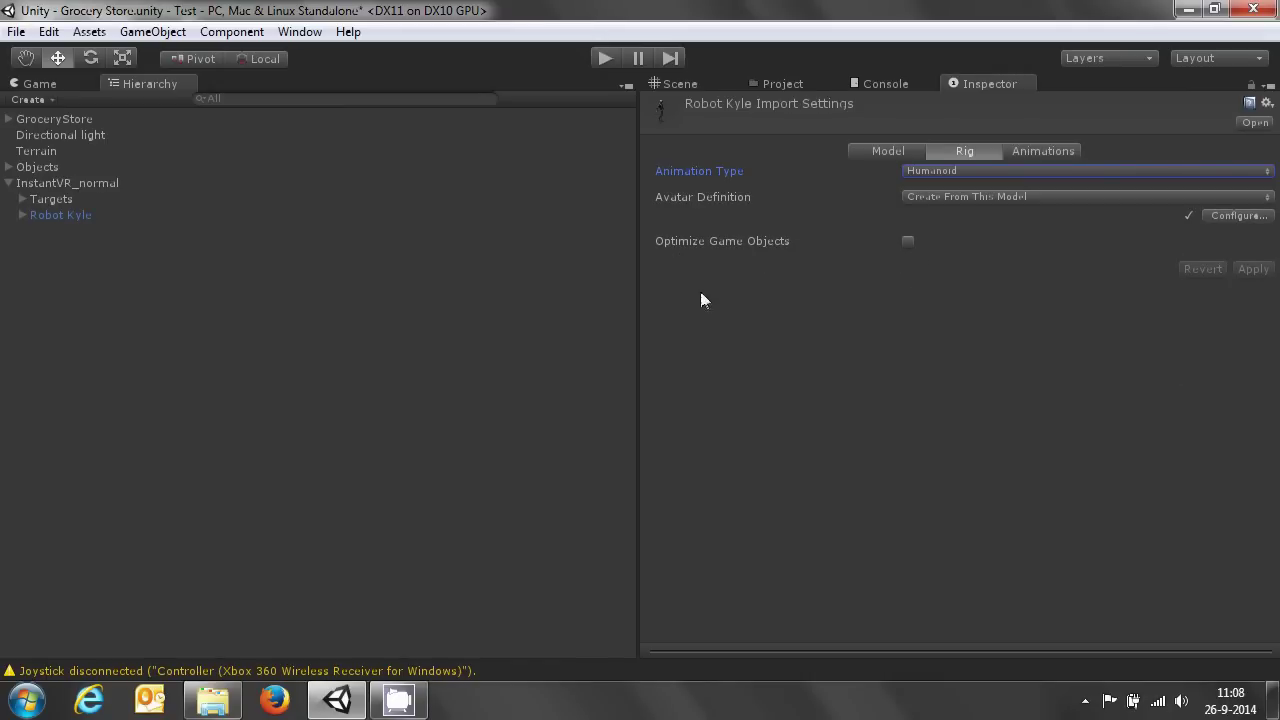
left_click(489, 291)
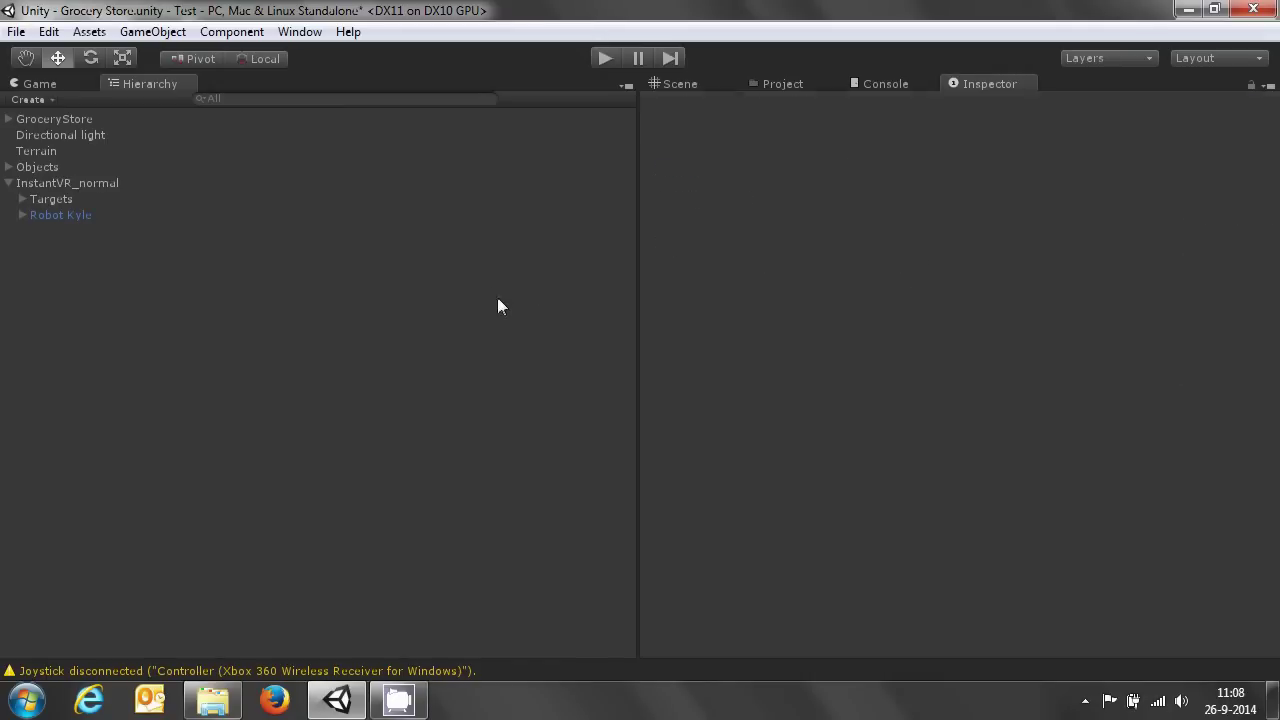
left_click(113, 185)
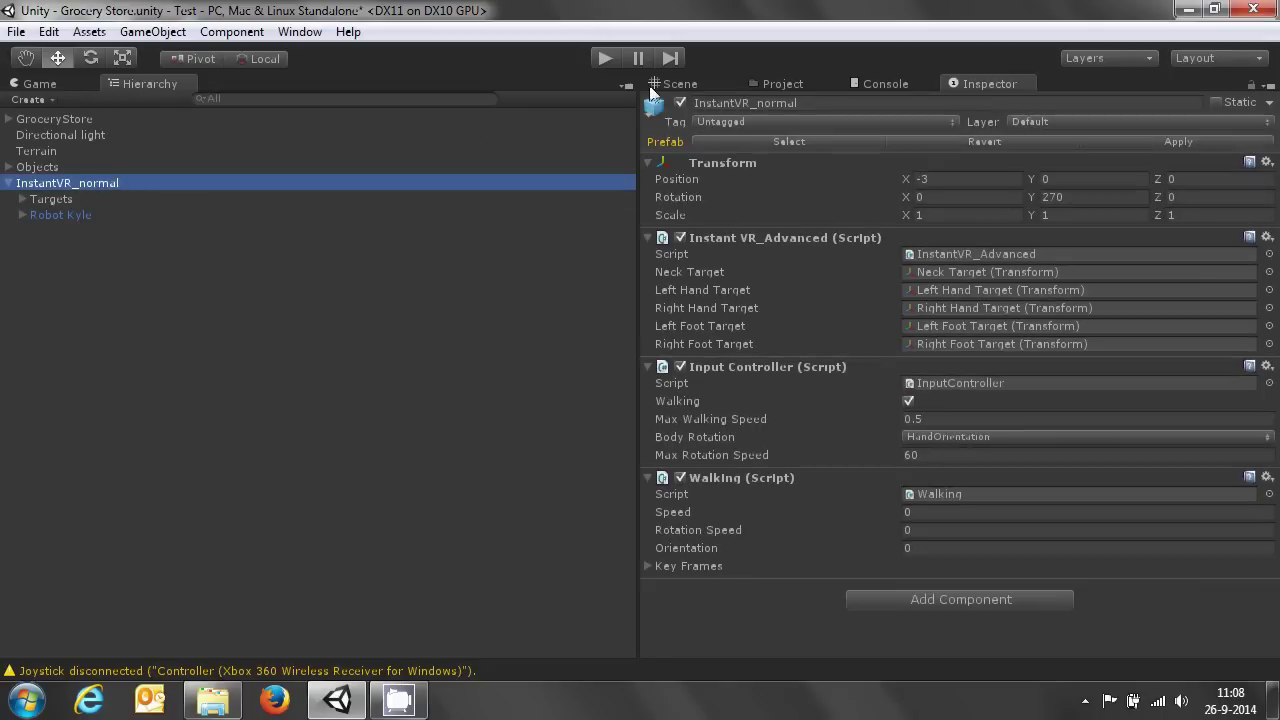
Play-test the scene, walking Robot Kyle toward the counter with the Up arrow, then stop.
left_click(680, 86)
left_click(477, 367)
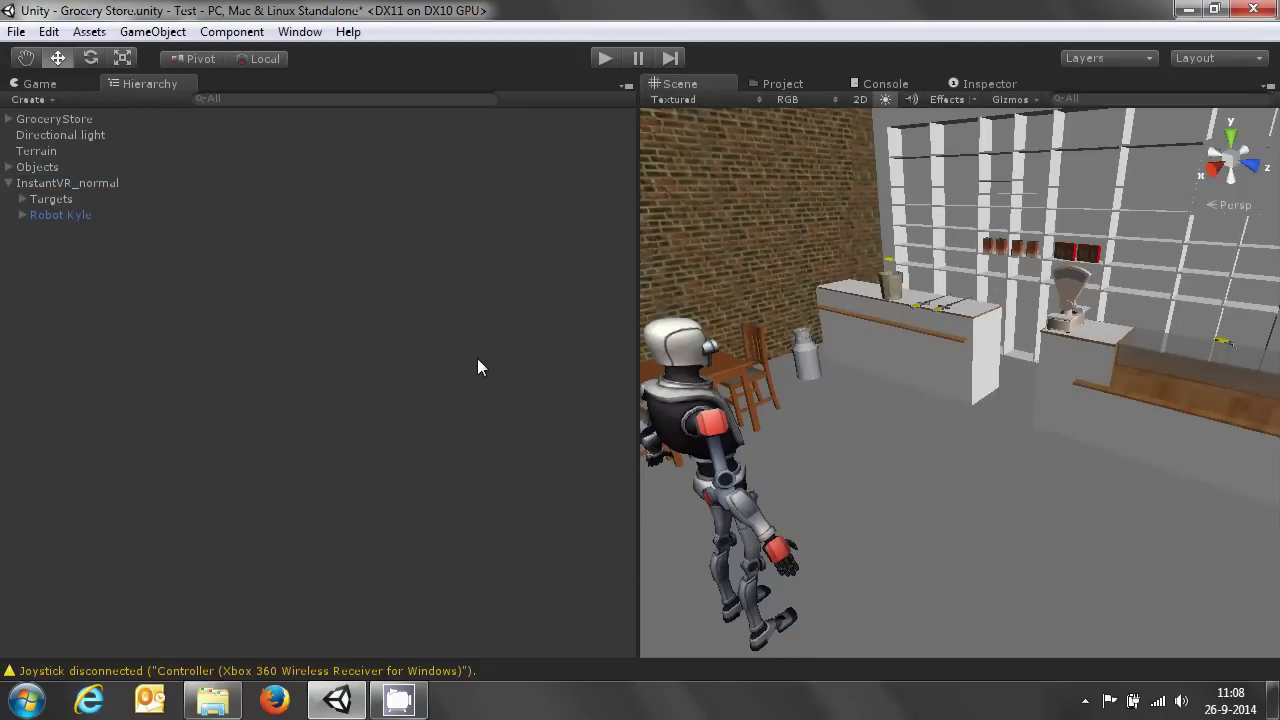
left_click(603, 59)
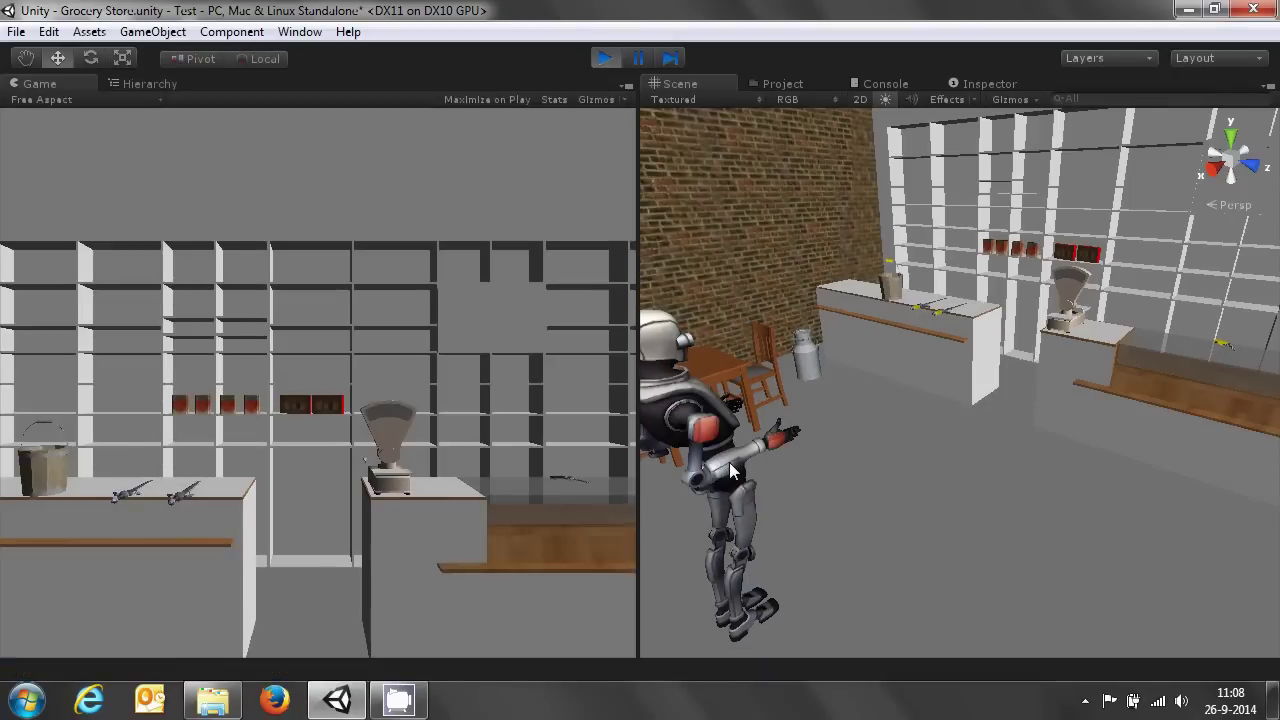
key("Up")
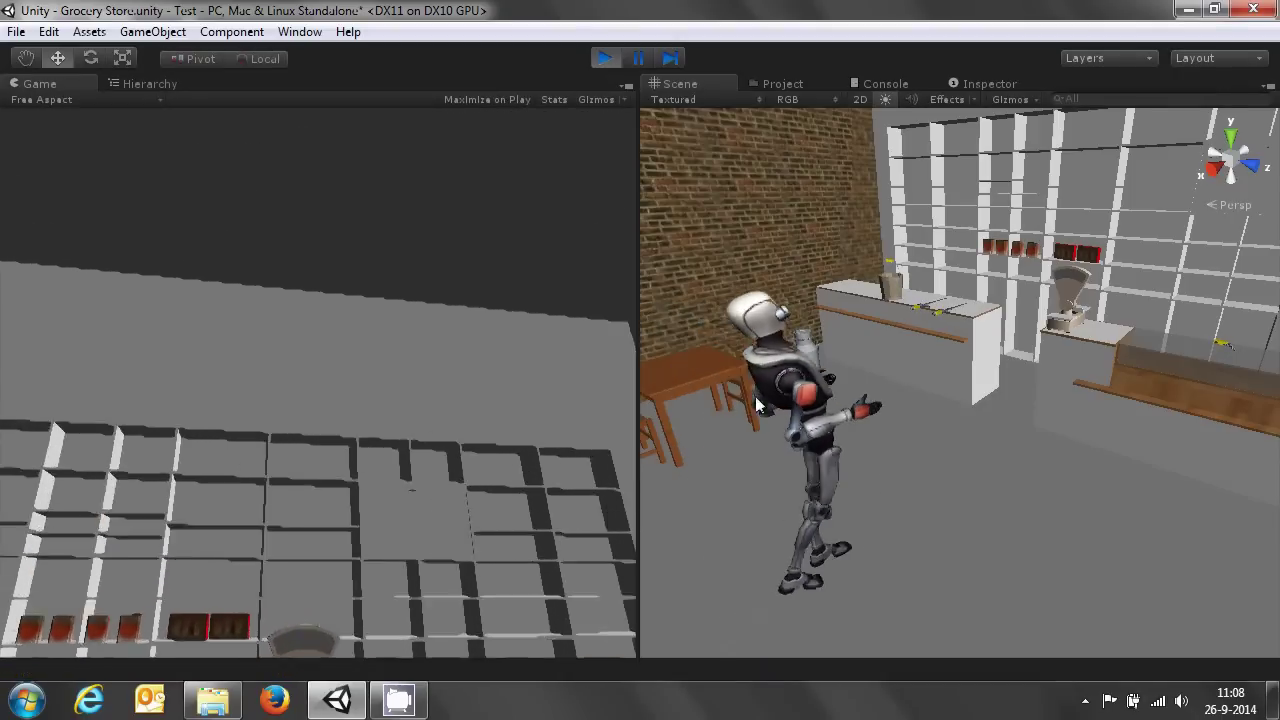
key("Up")
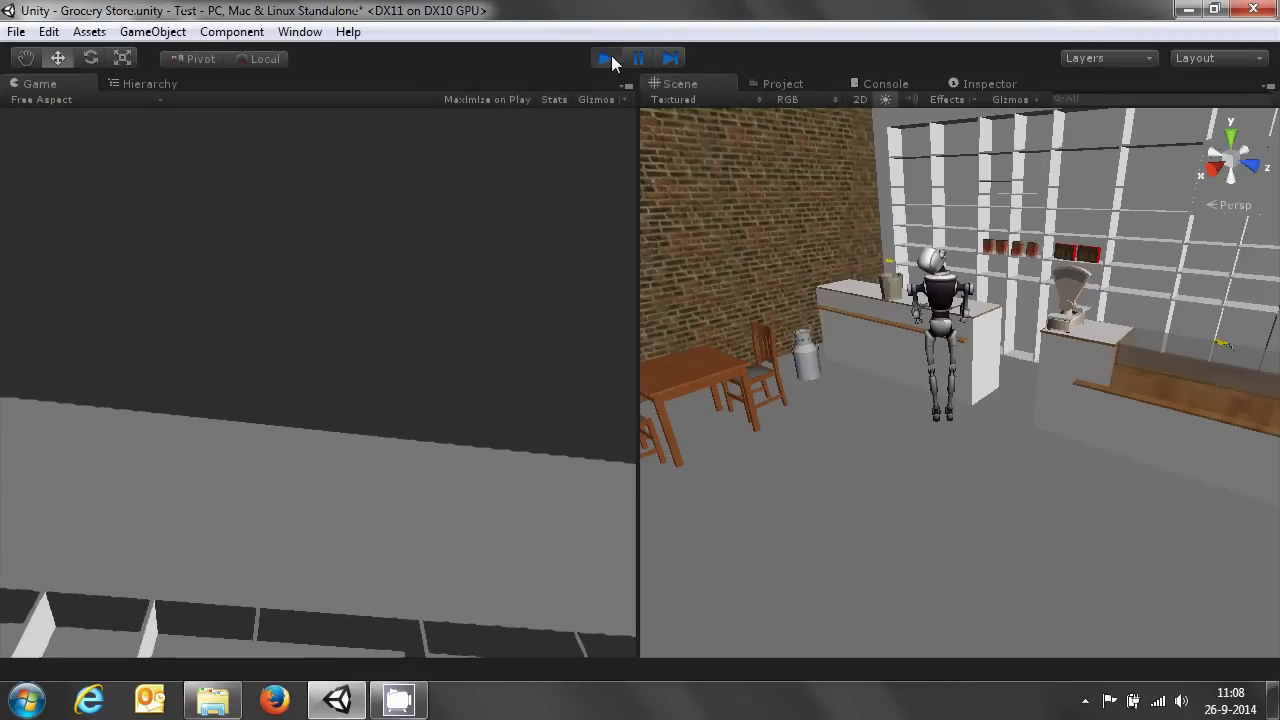
left_click(611, 58)
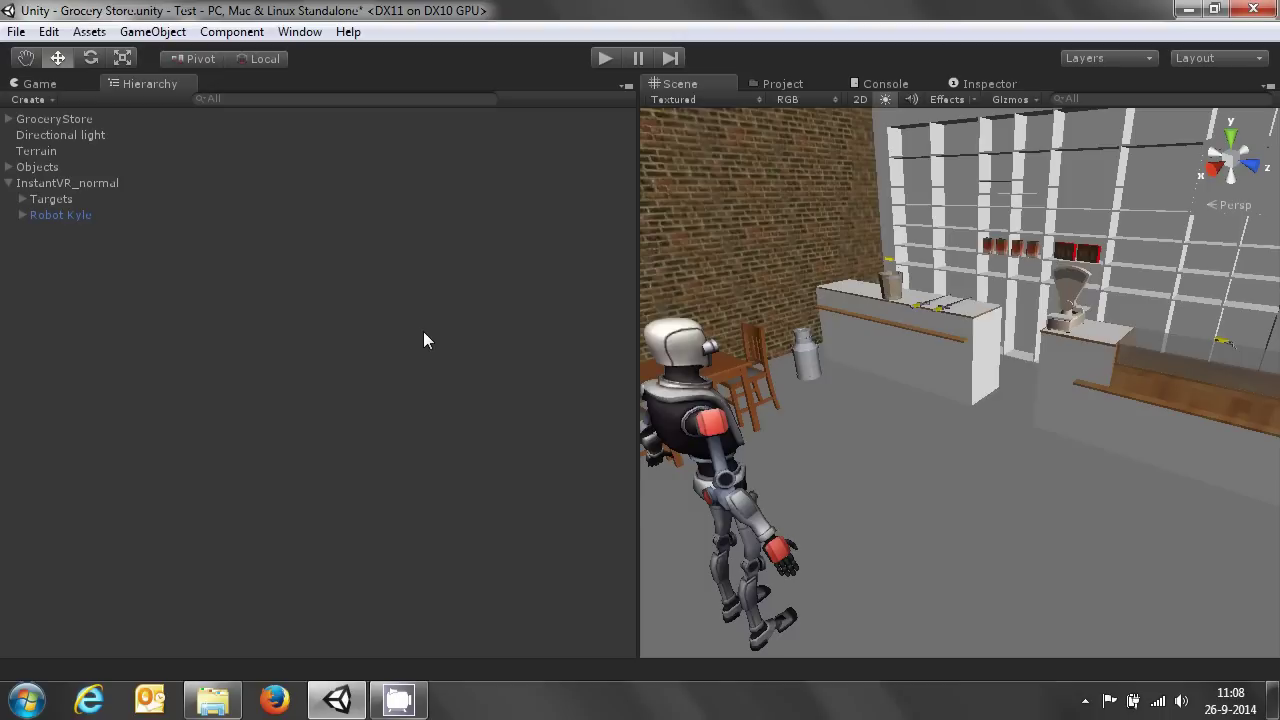
Expand Robot Kyle's Ribs, right shoulder, upper arm, forearm and wrist joints to reveal the fingers.
left_click(22, 216)
left_click(50, 279)
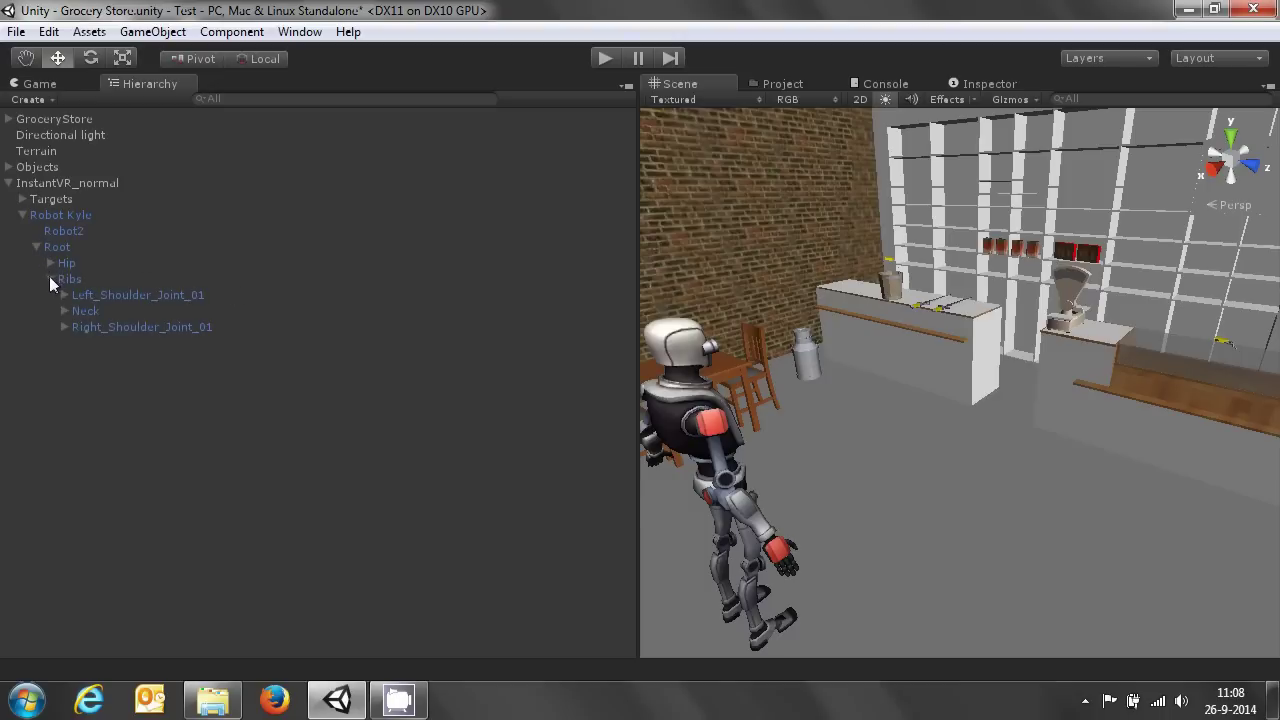
left_click(64, 328)
left_click(77, 343)
left_click(92, 359)
left_click(99, 377)
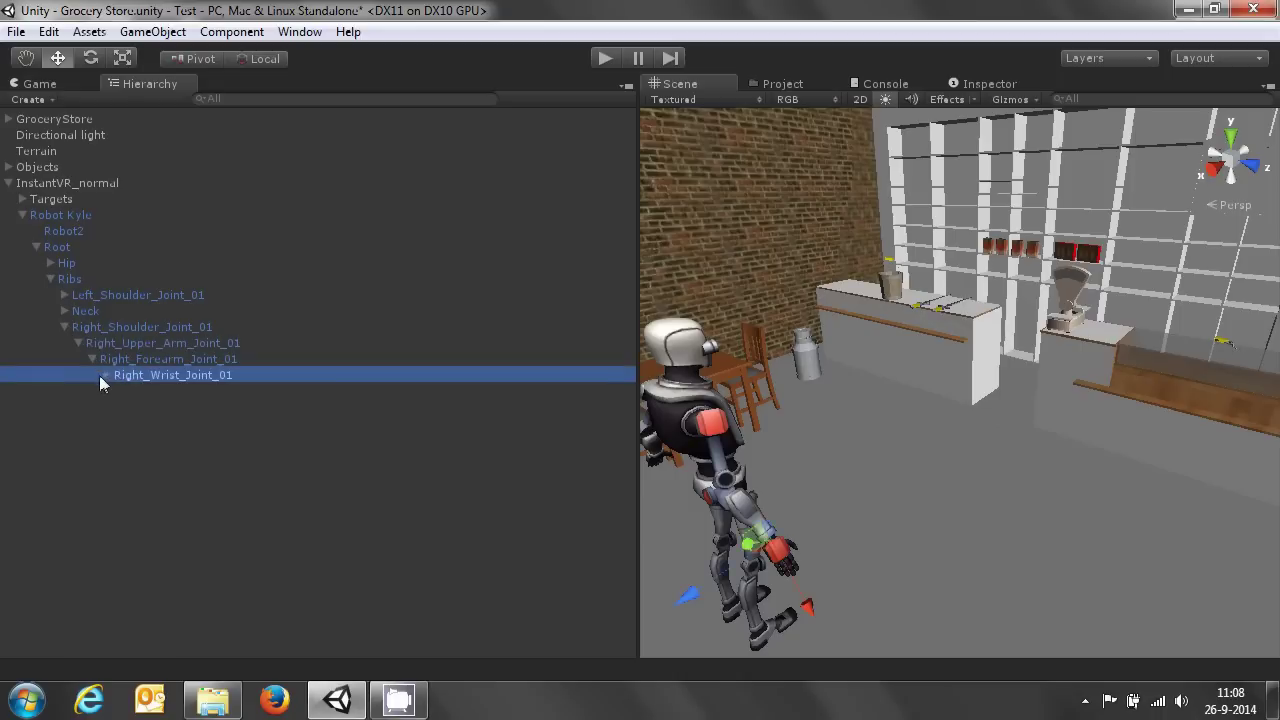
left_click(106, 375)
left_click(200, 494)
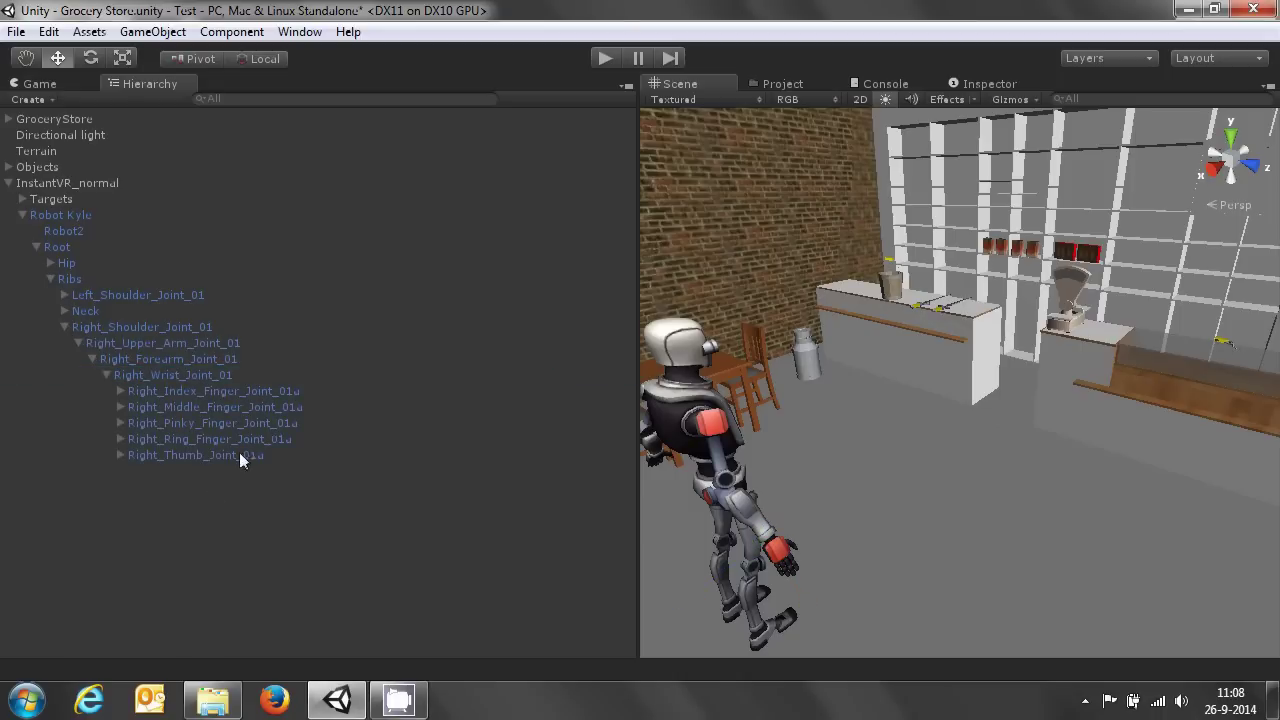
Select Right_Middle_Finger_Joint_01b, zoom the scene to the hand, and show its Inspector.
left_click(151, 408)
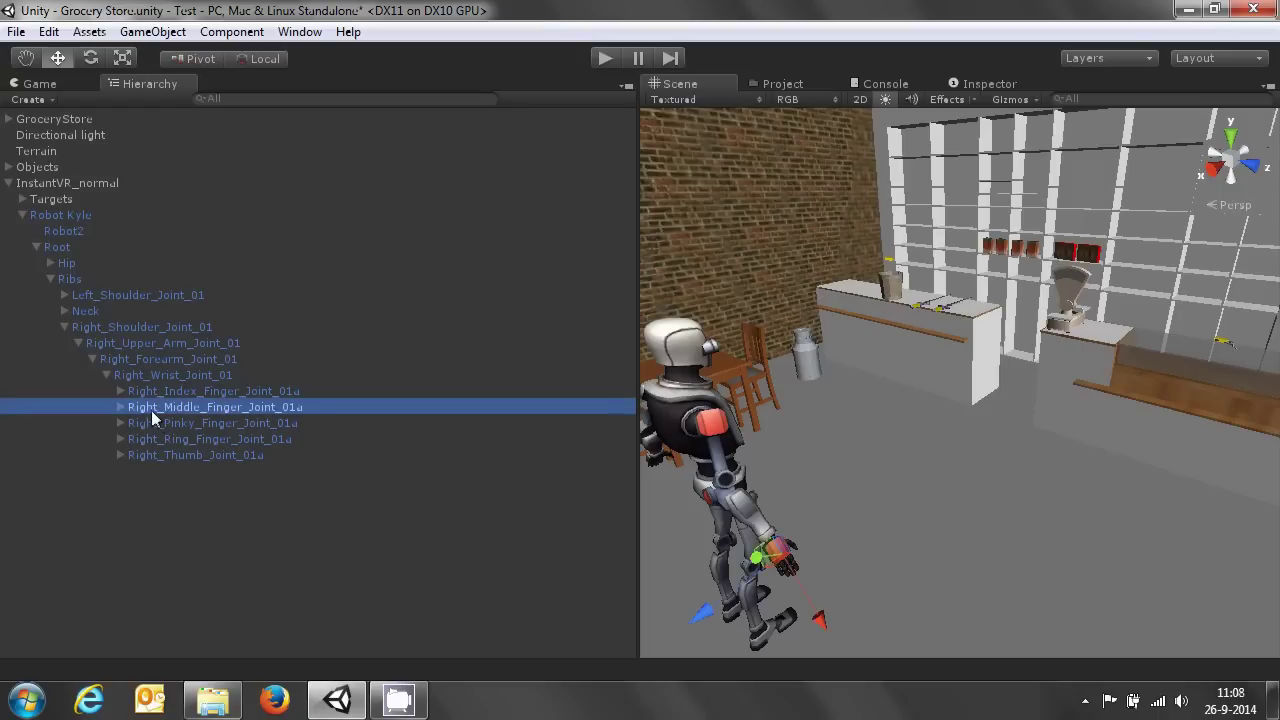
left_click(121, 407)
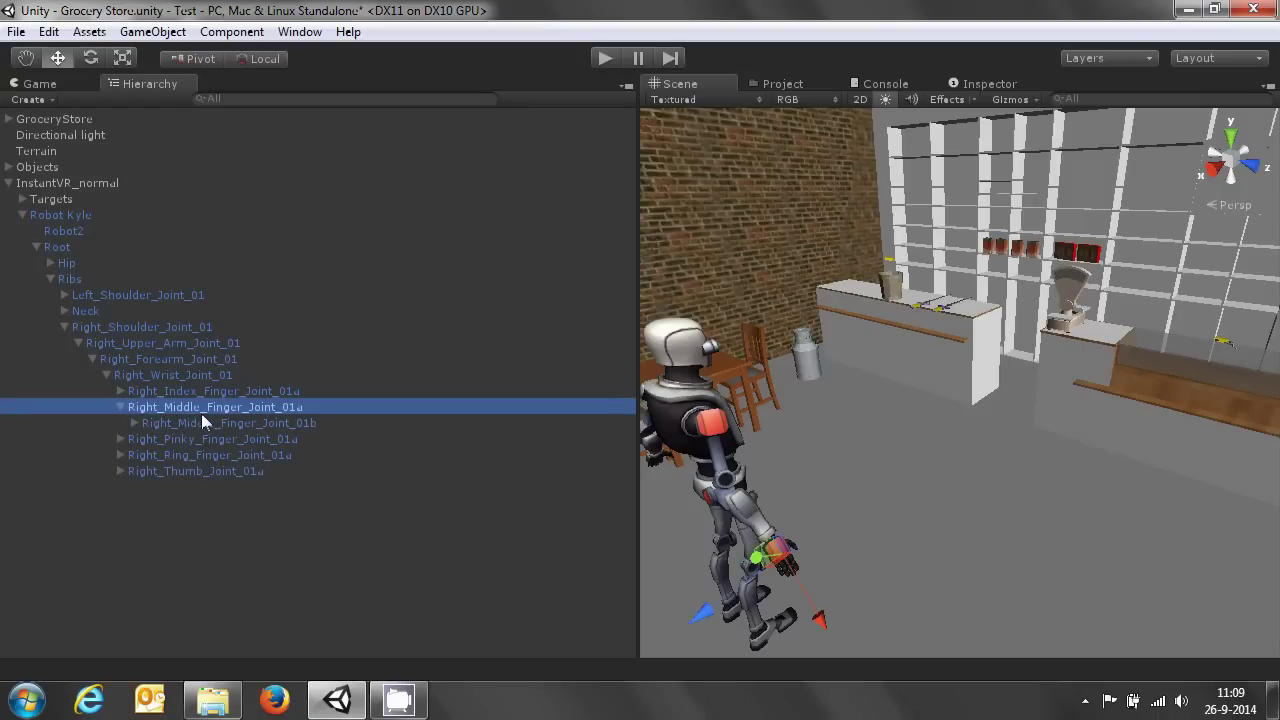
left_click(202, 418)
scroll(786, 571, "up", 3)
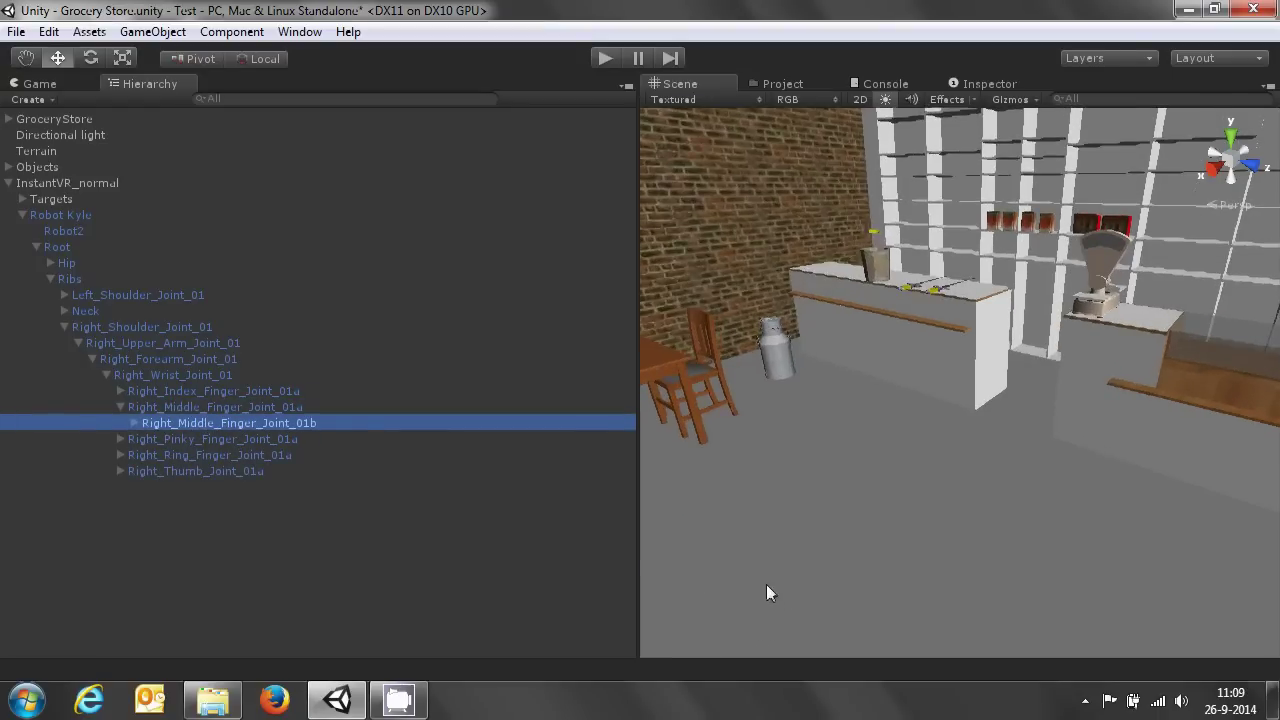
middle_click_drag(766, 591, 870, 431)
scroll(850, 440, "up", 2)
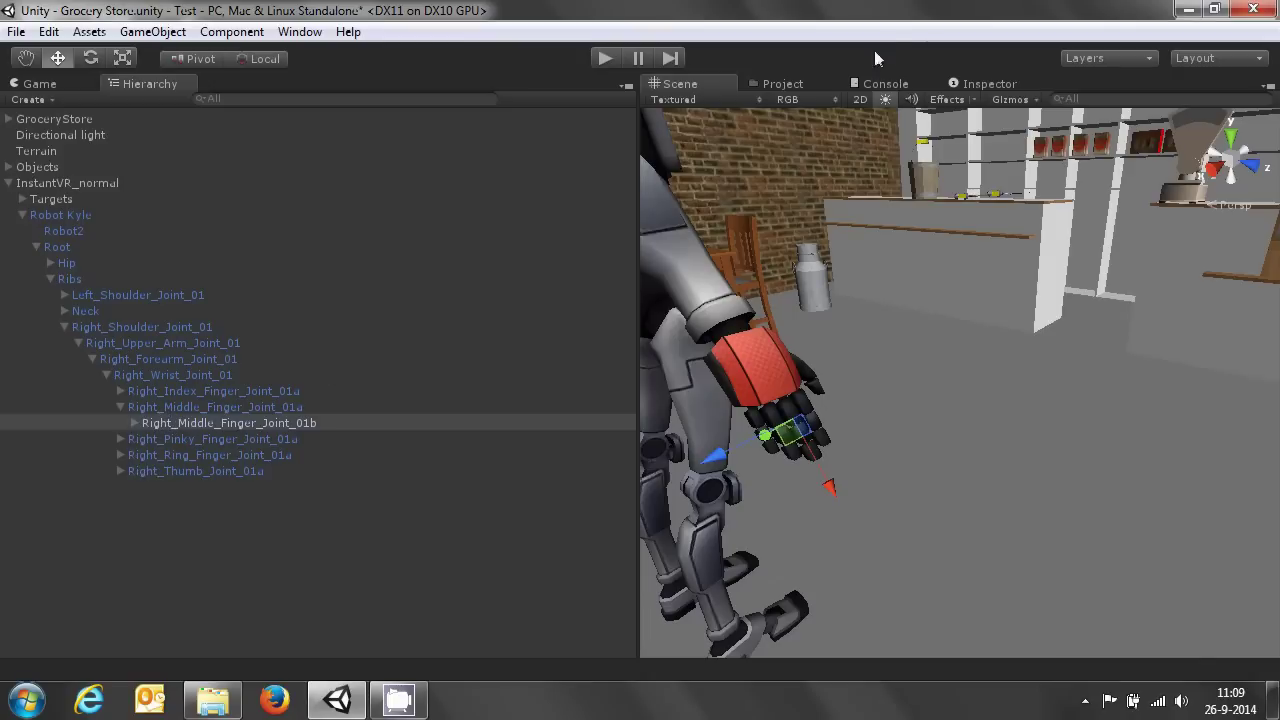
left_click(968, 84)
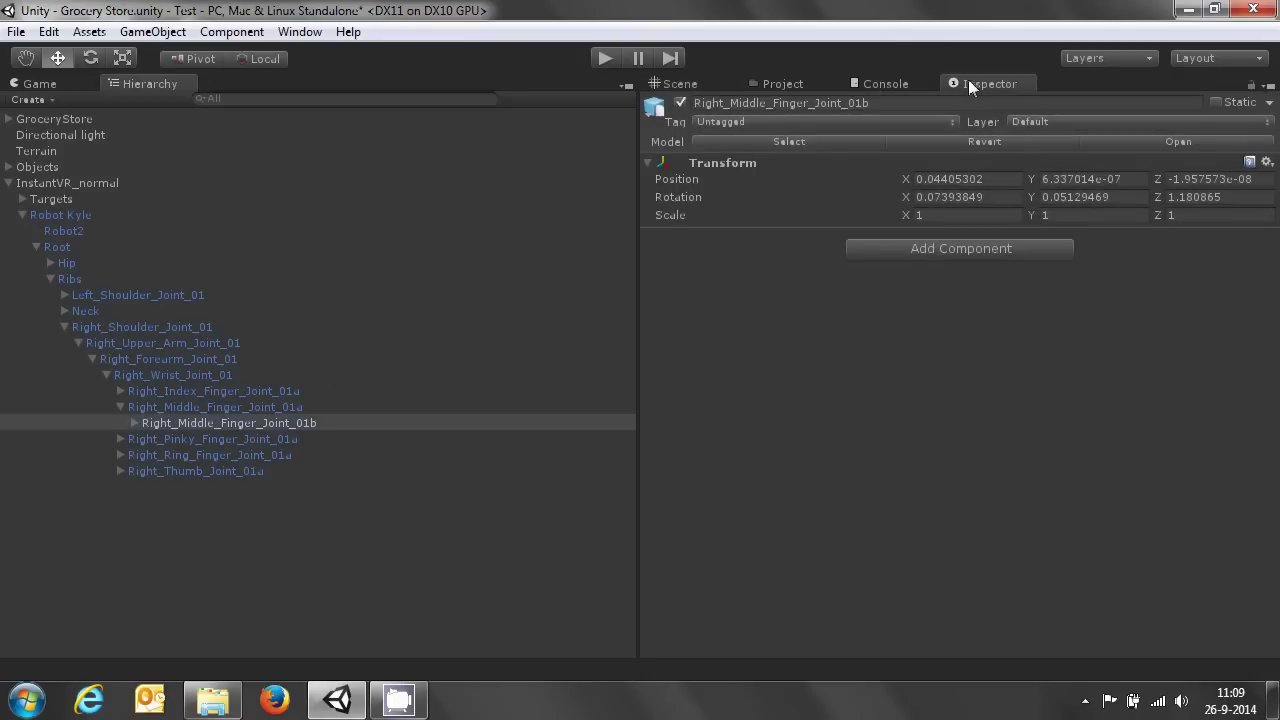
Add a Capsule Collider to the finger joint via a 'caps' search and dock the Inspector beside the scene.
left_click(904, 253)
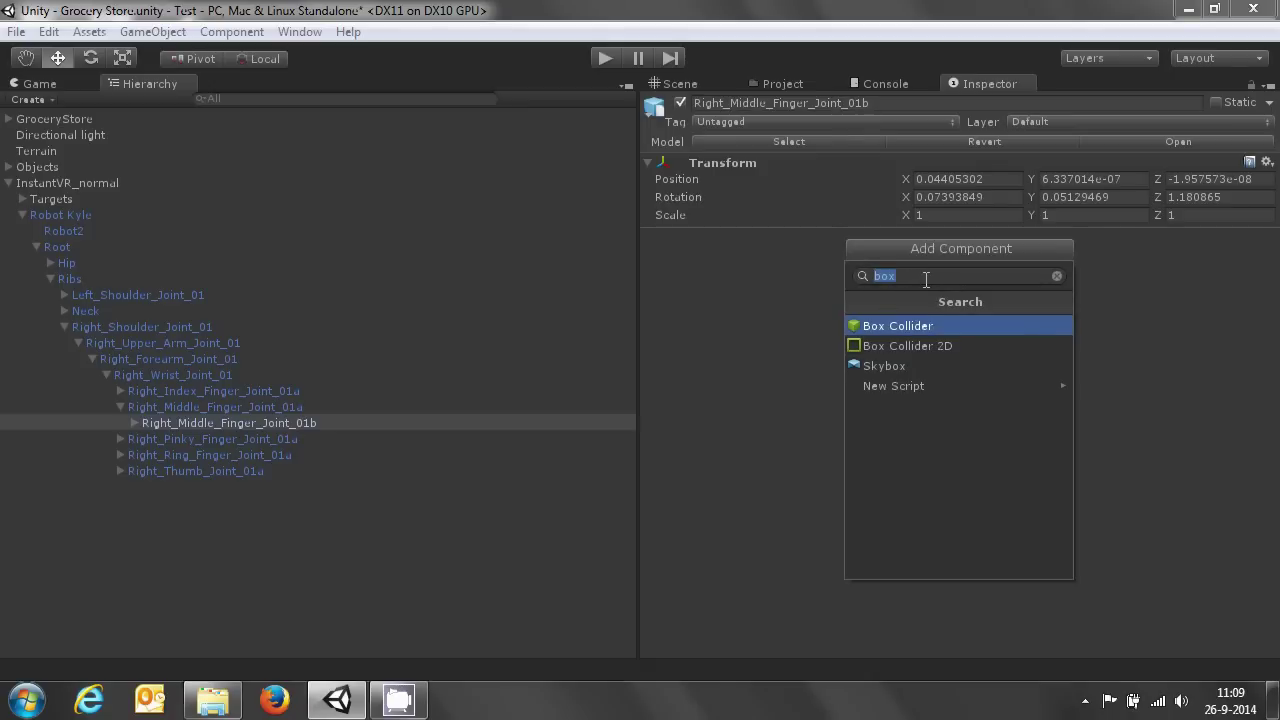
type("caps")
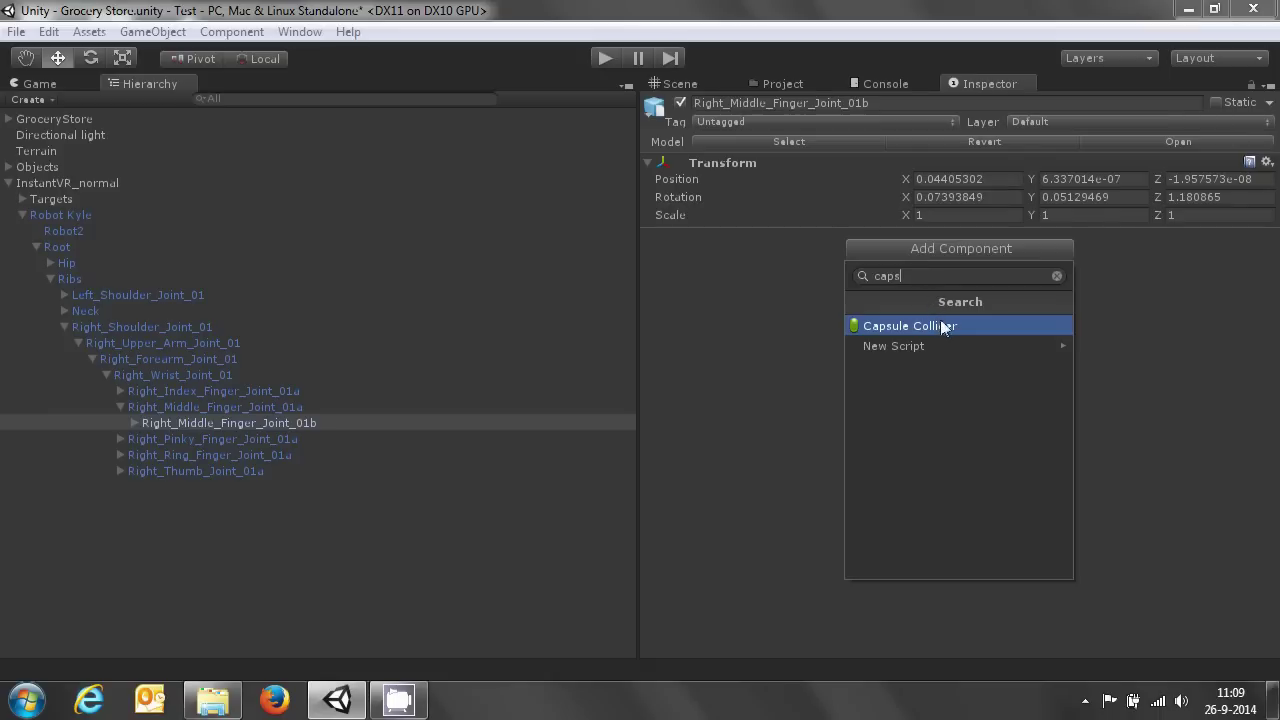
left_click(942, 325)
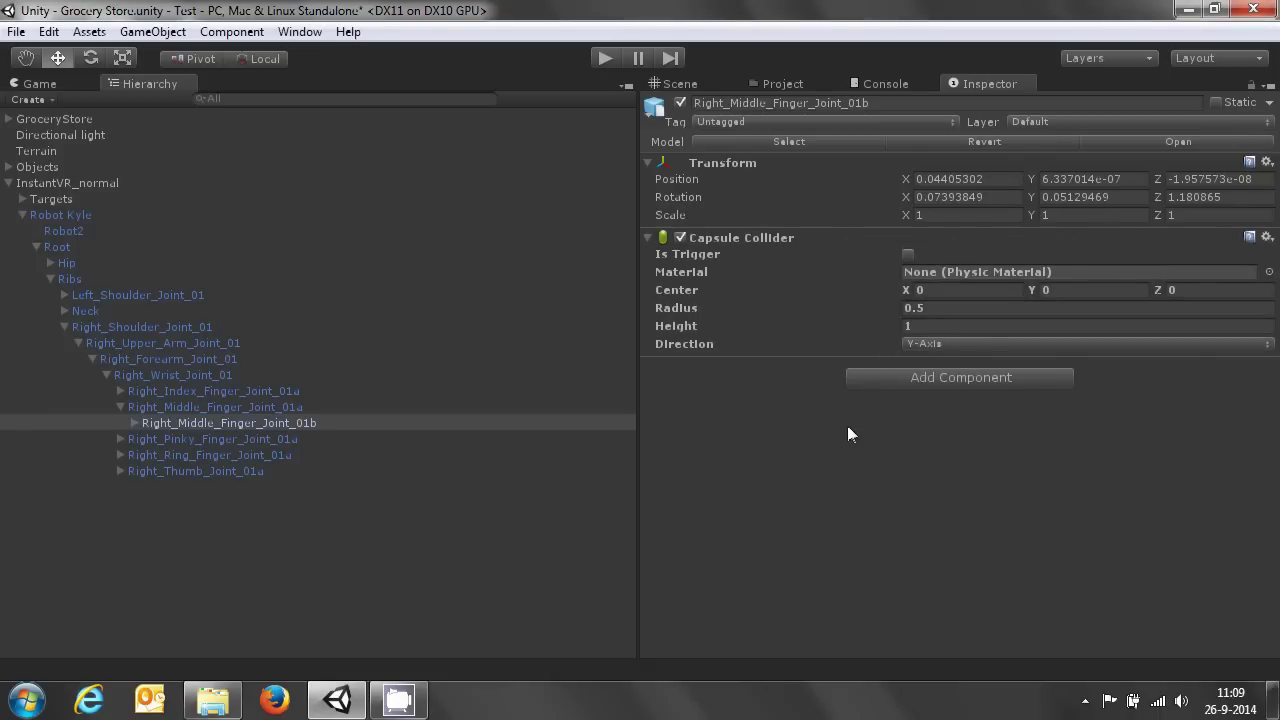
left_click_drag(1020, 87, 239, 92)
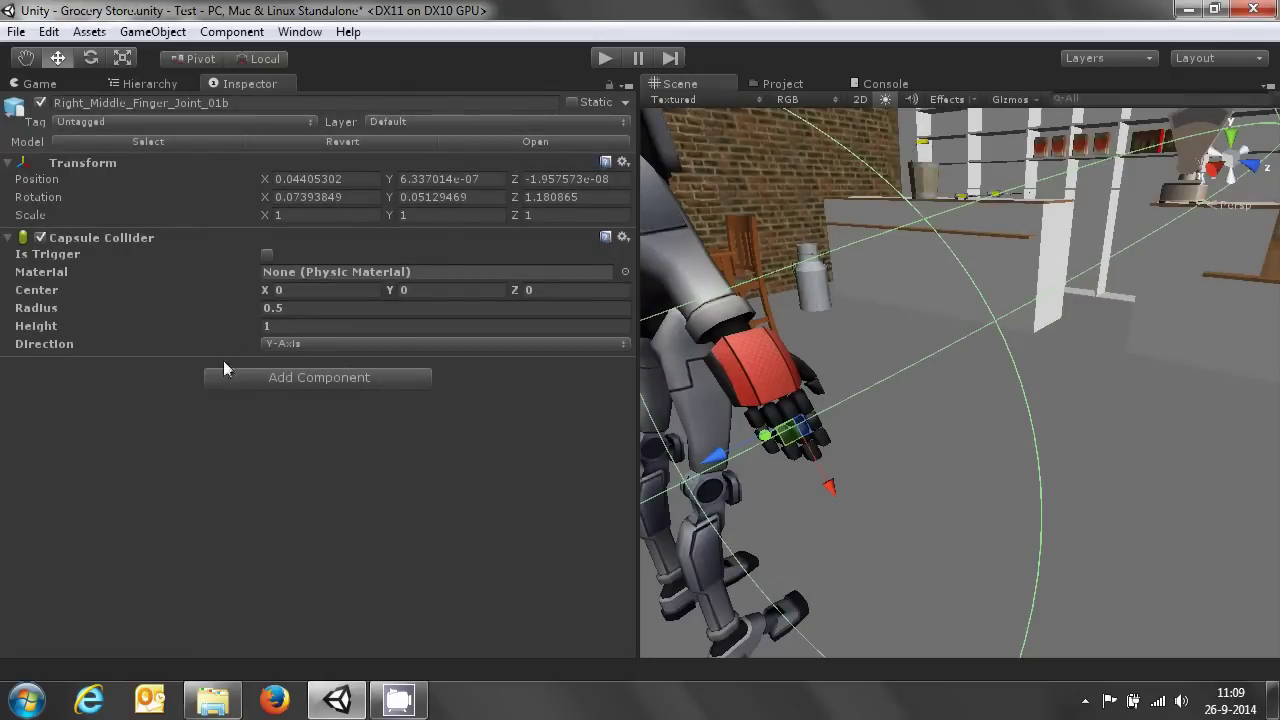
left_click(306, 289)
key("f")
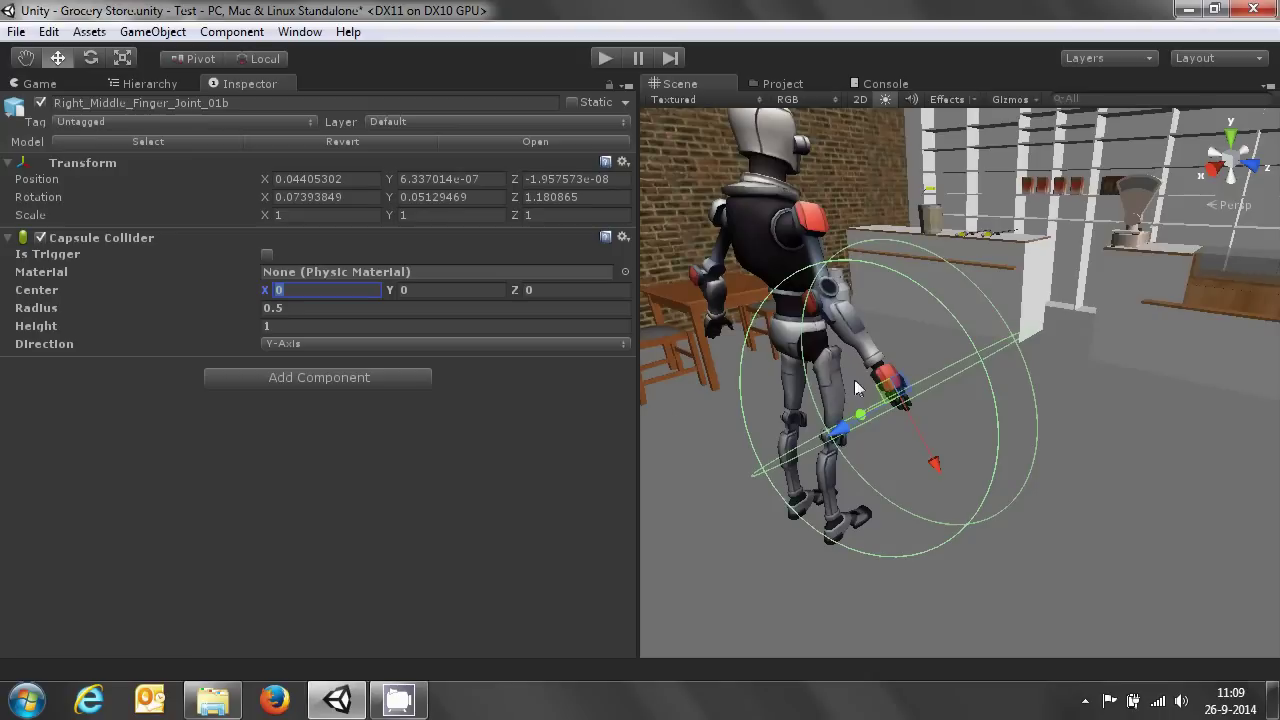
left_click(323, 308)
type("0.02")
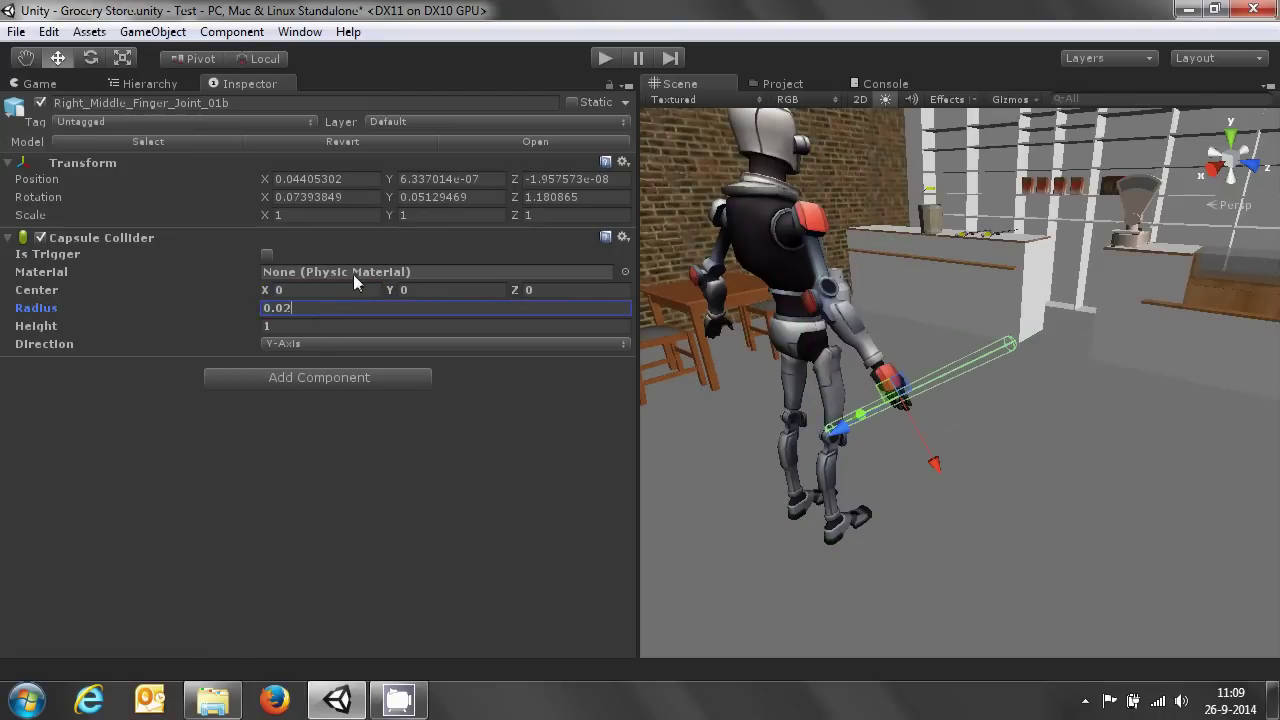
left_click(335, 343)
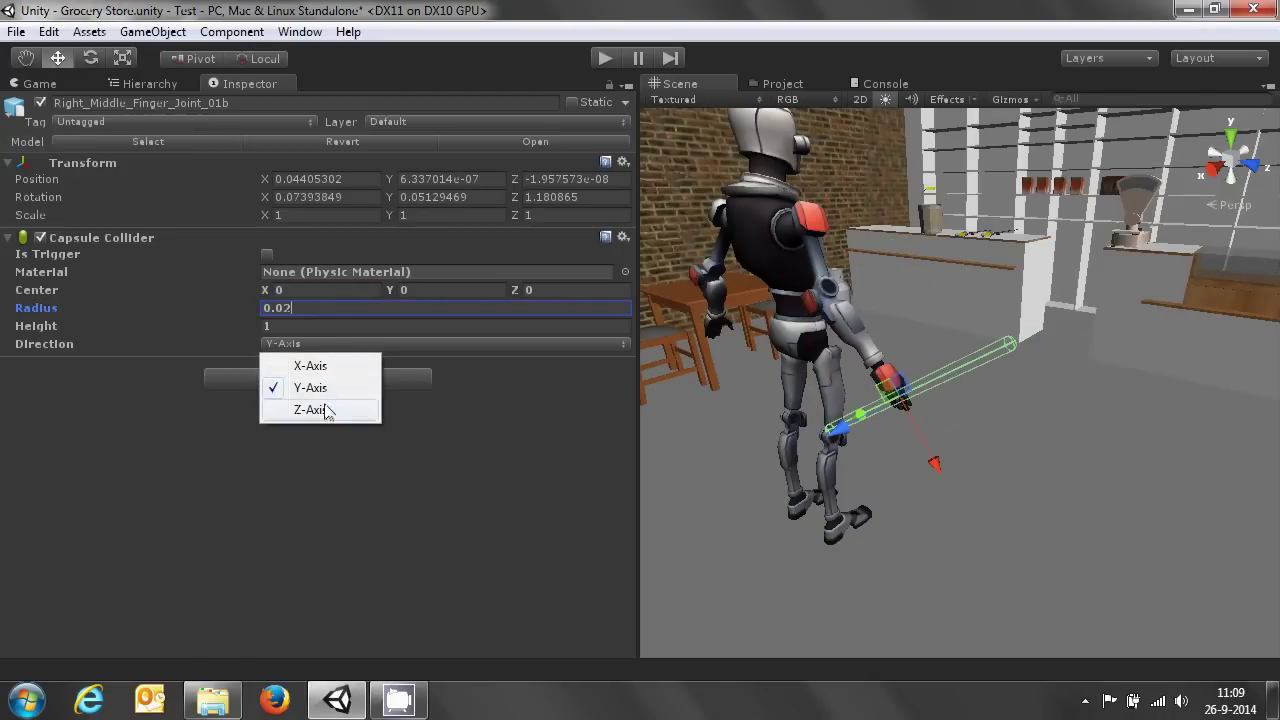
left_click(324, 408)
left_click(333, 345)
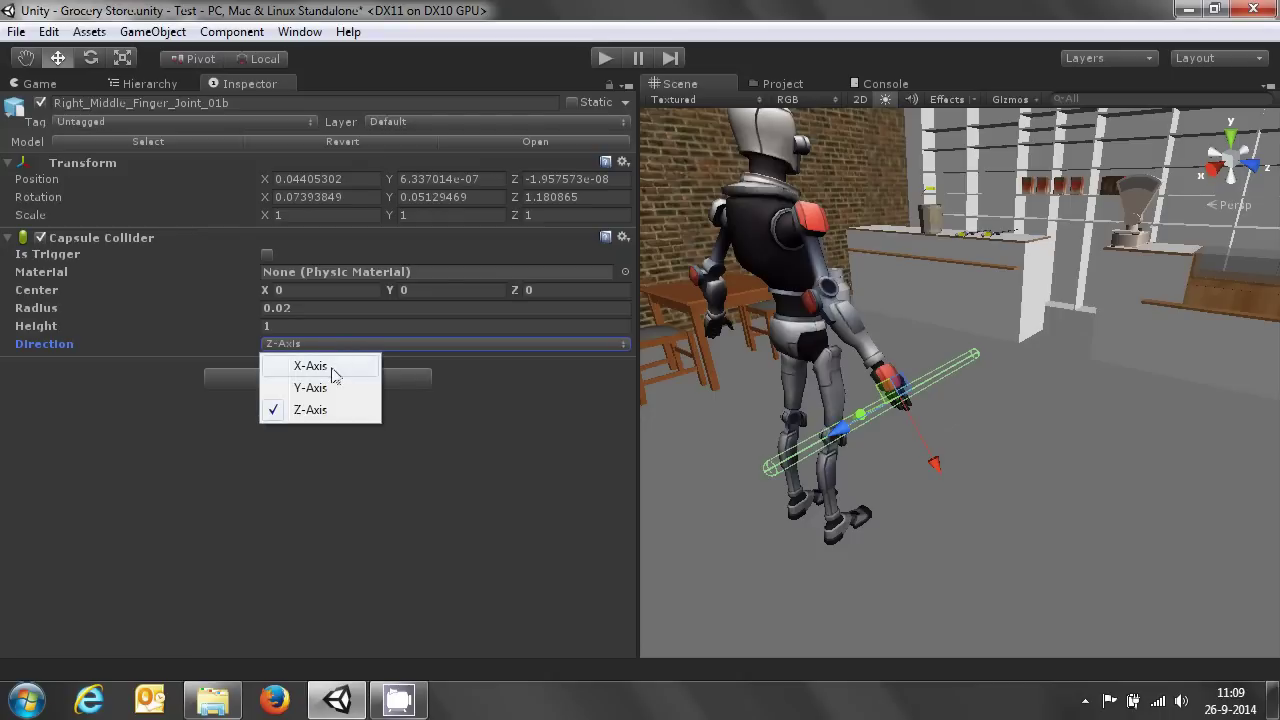
left_click(336, 386)
left_click(331, 343)
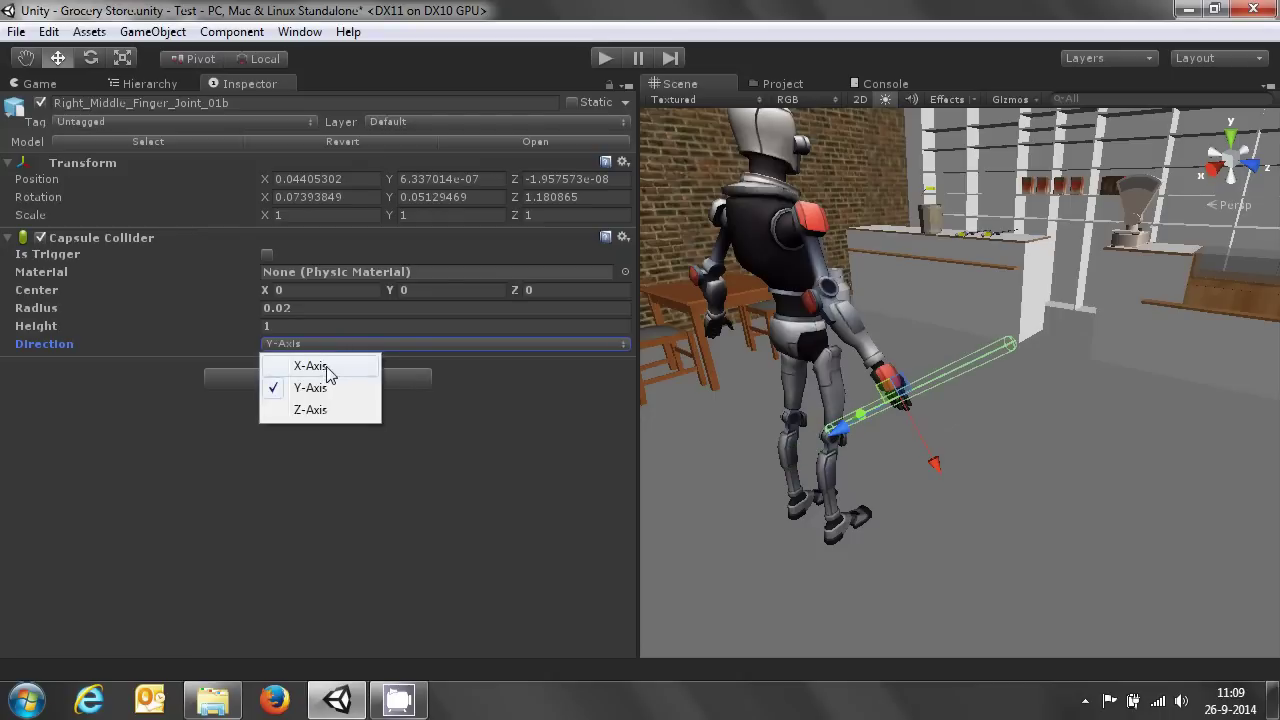
left_click(331, 366)
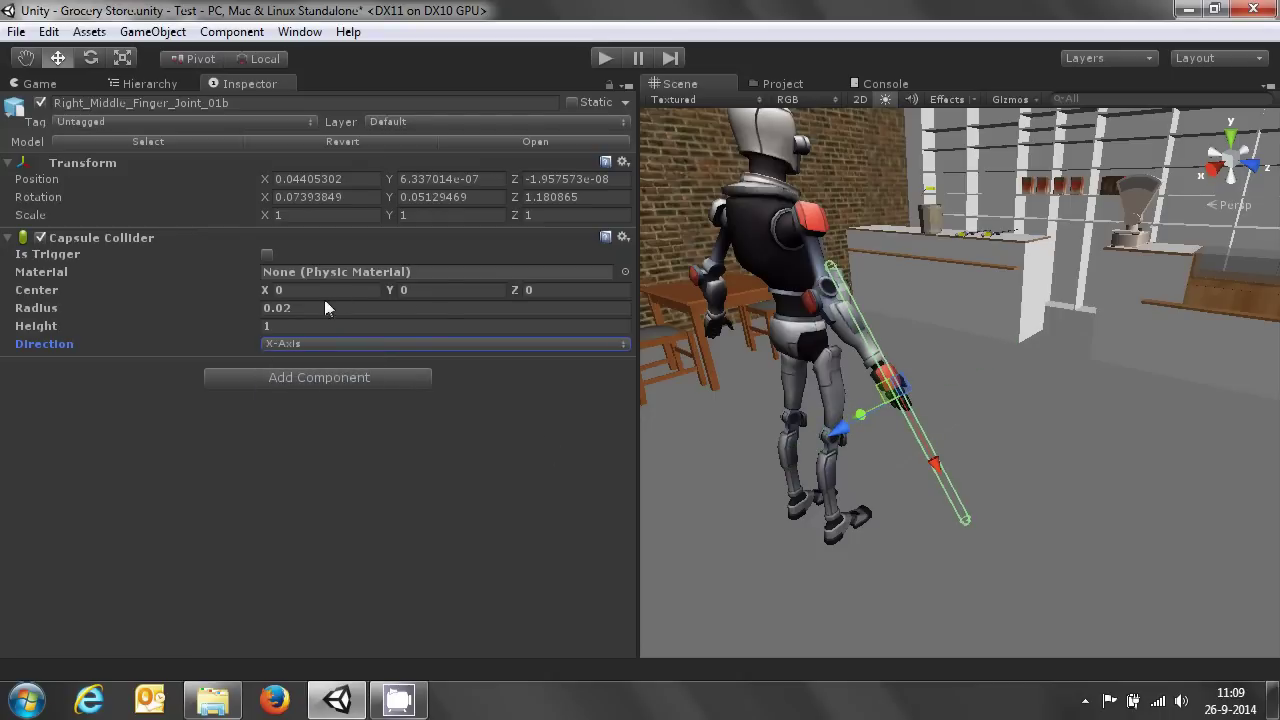
left_click(307, 325)
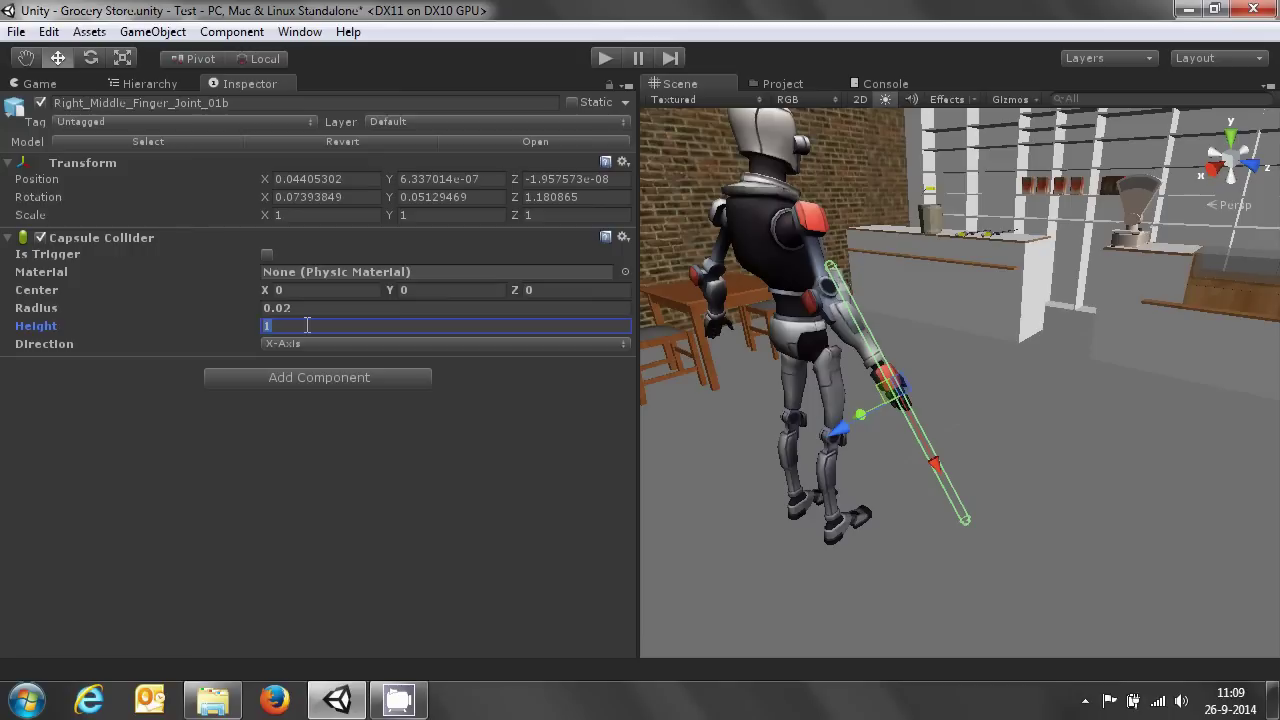
type("0.05")
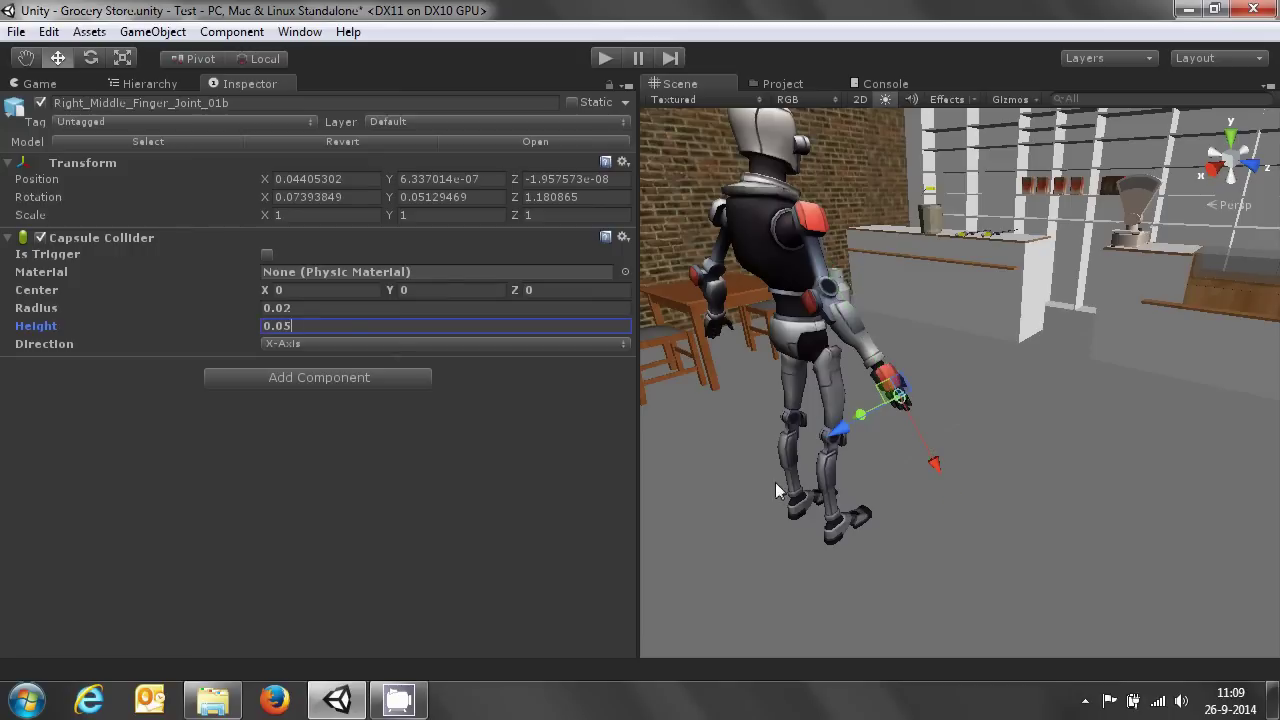
scroll(878, 415, "up", 5)
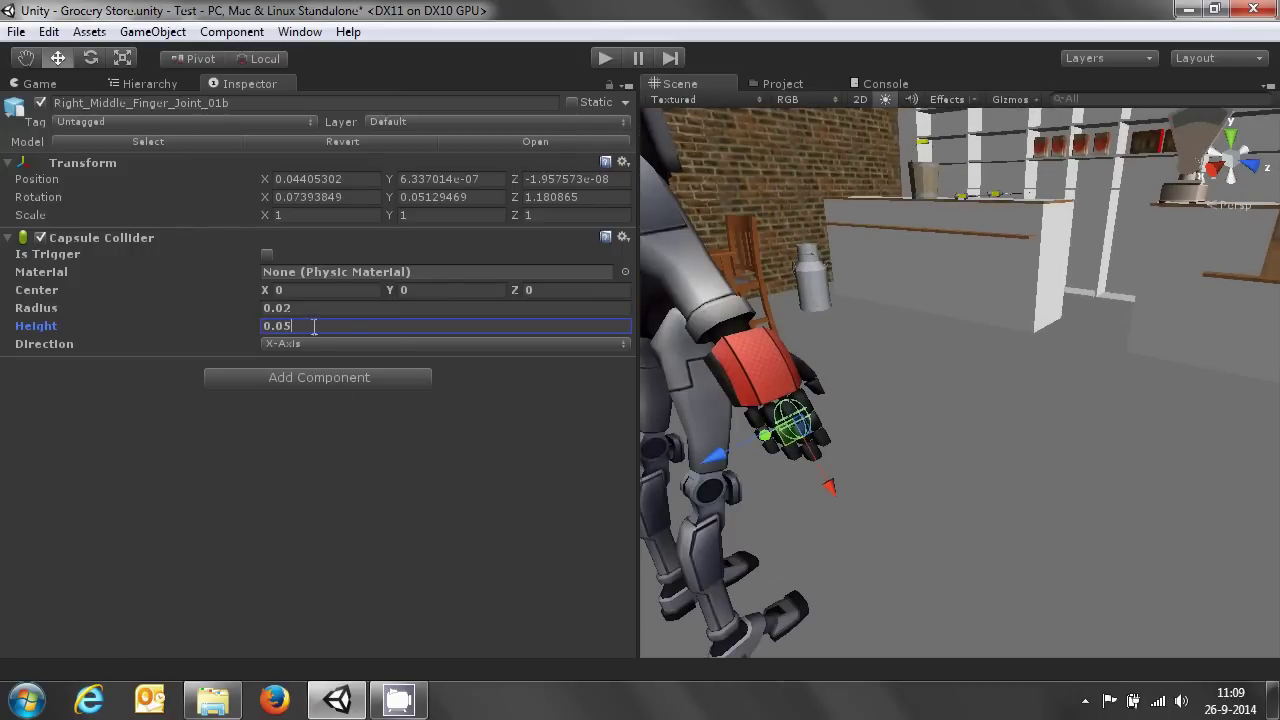
key("BackSpace")
type("8")
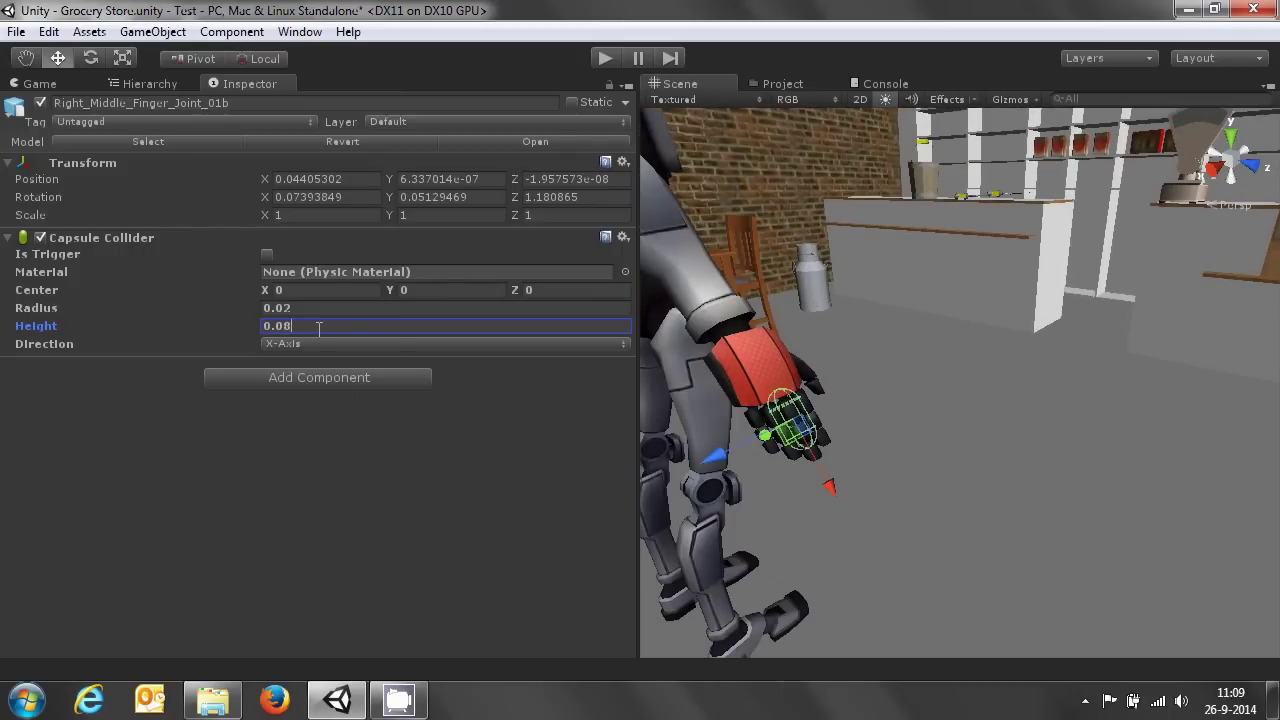
left_click(304, 289)
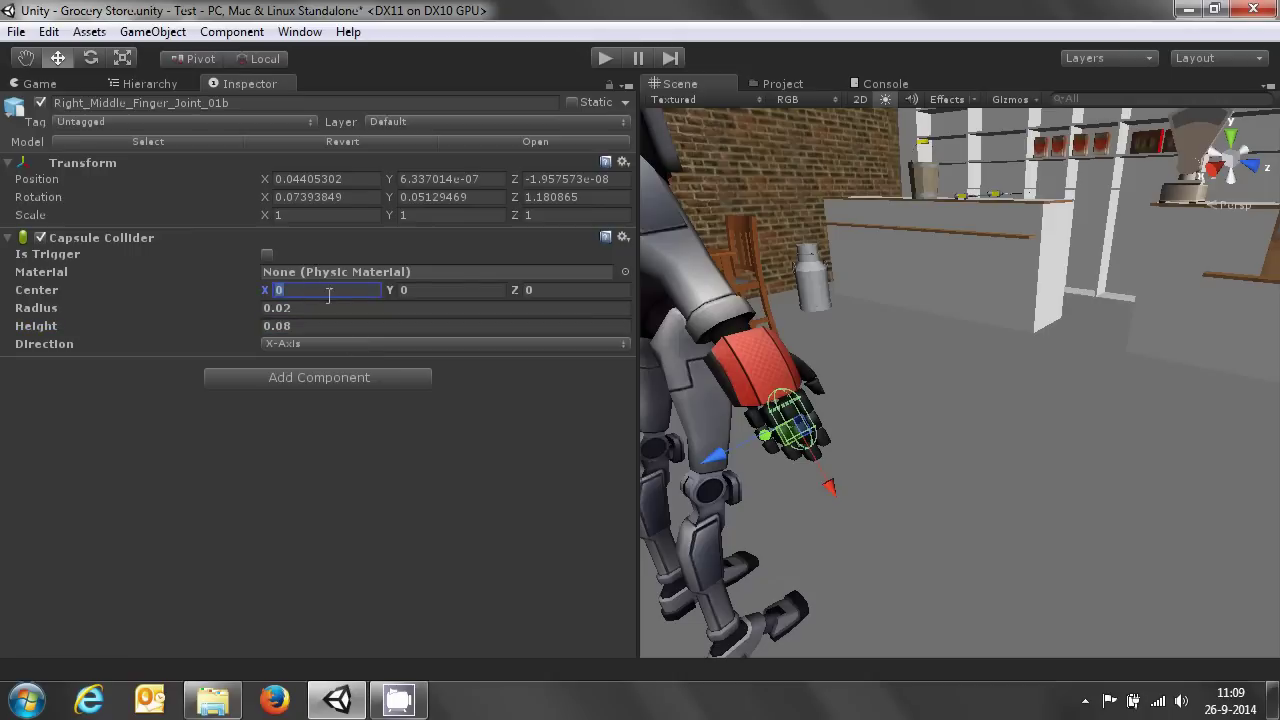
type("0.01")
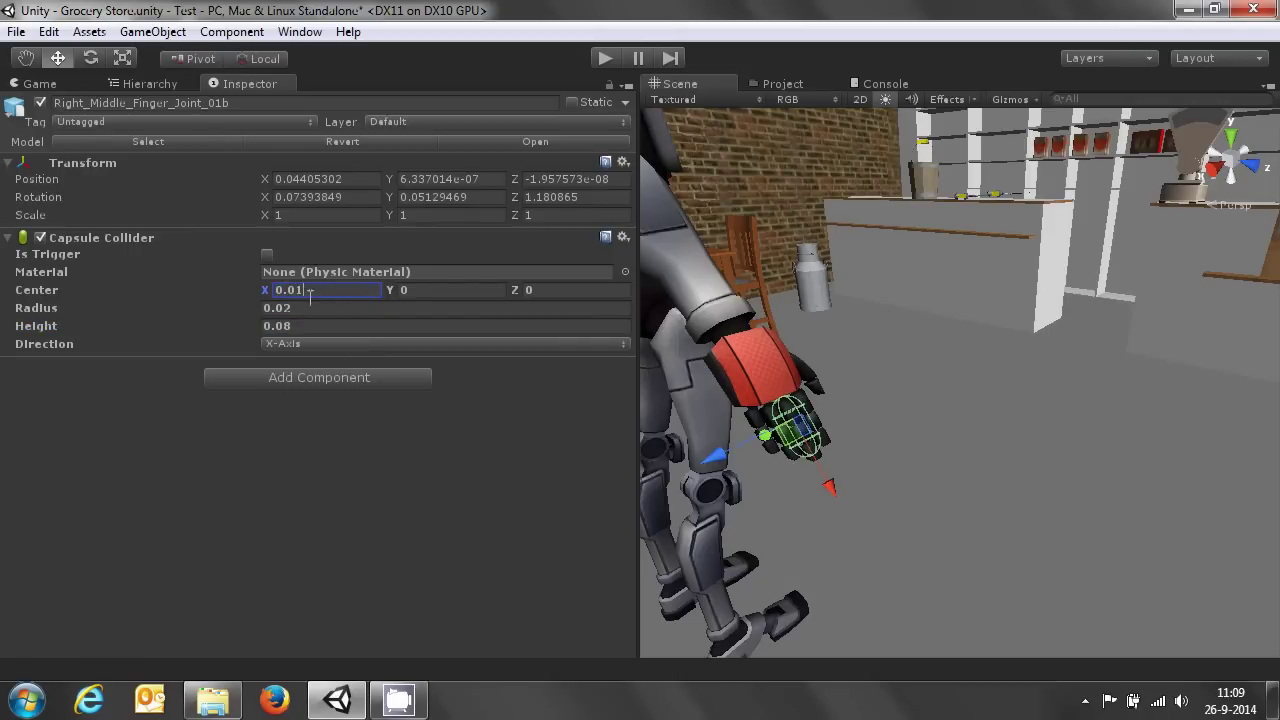
left_click(308, 307)
type("0.01")
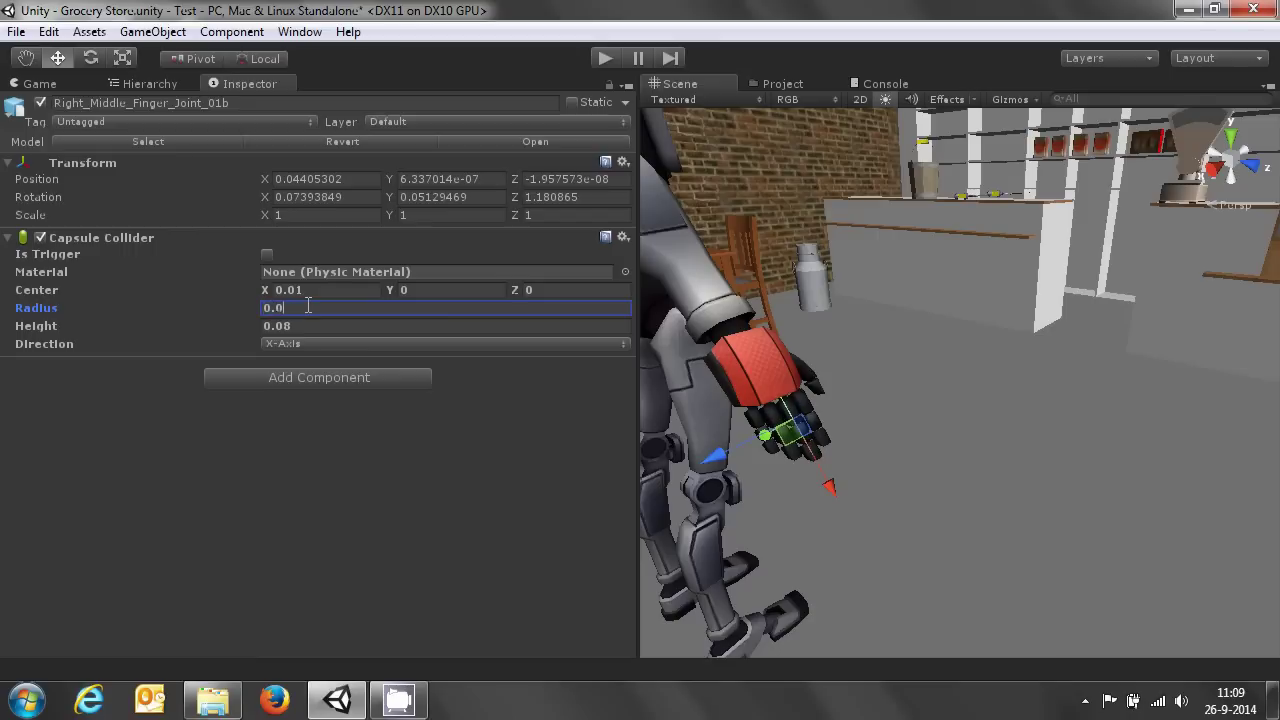
left_click(332, 464)
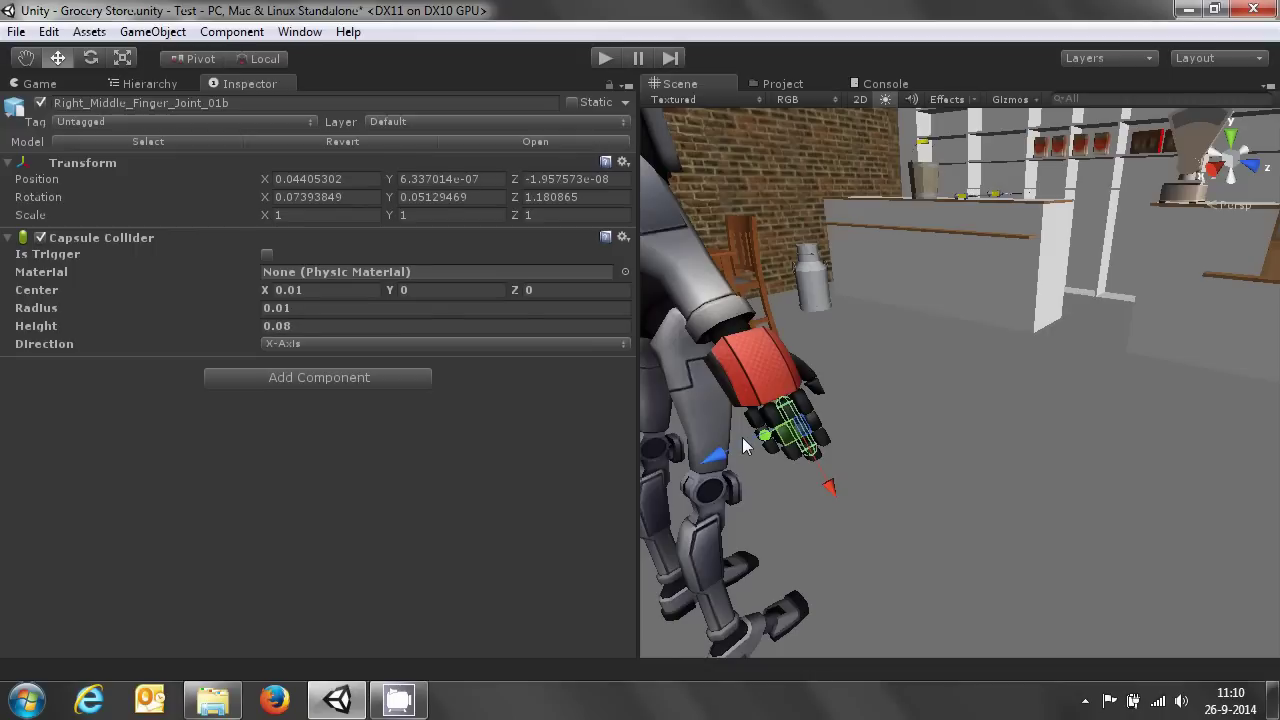
left_click(608, 59)
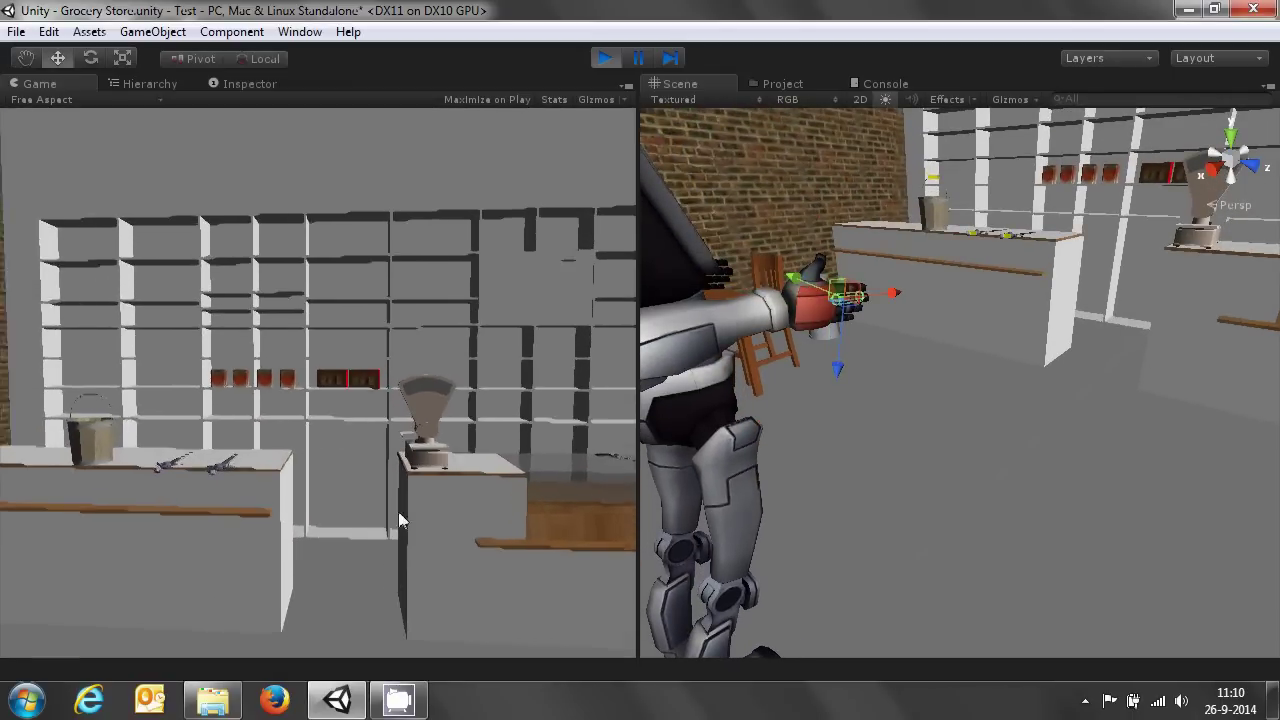
key("w")
key("w")
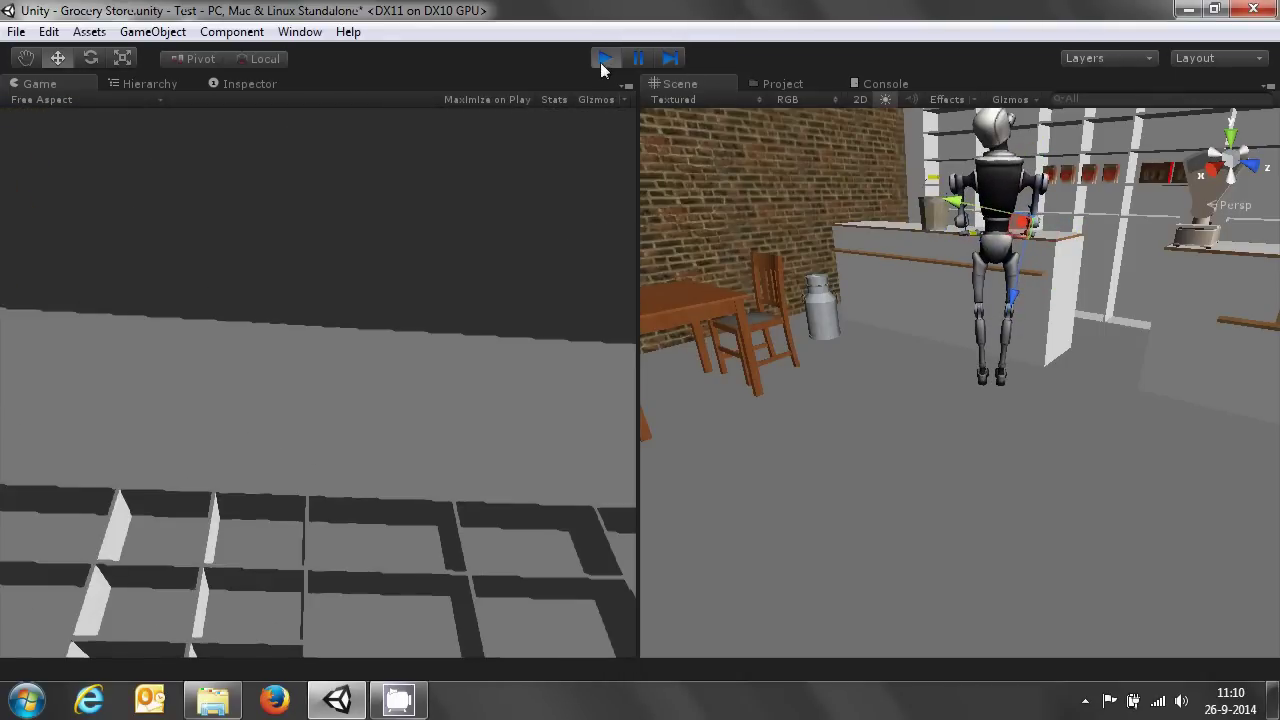
left_click(602, 59)
key("f")
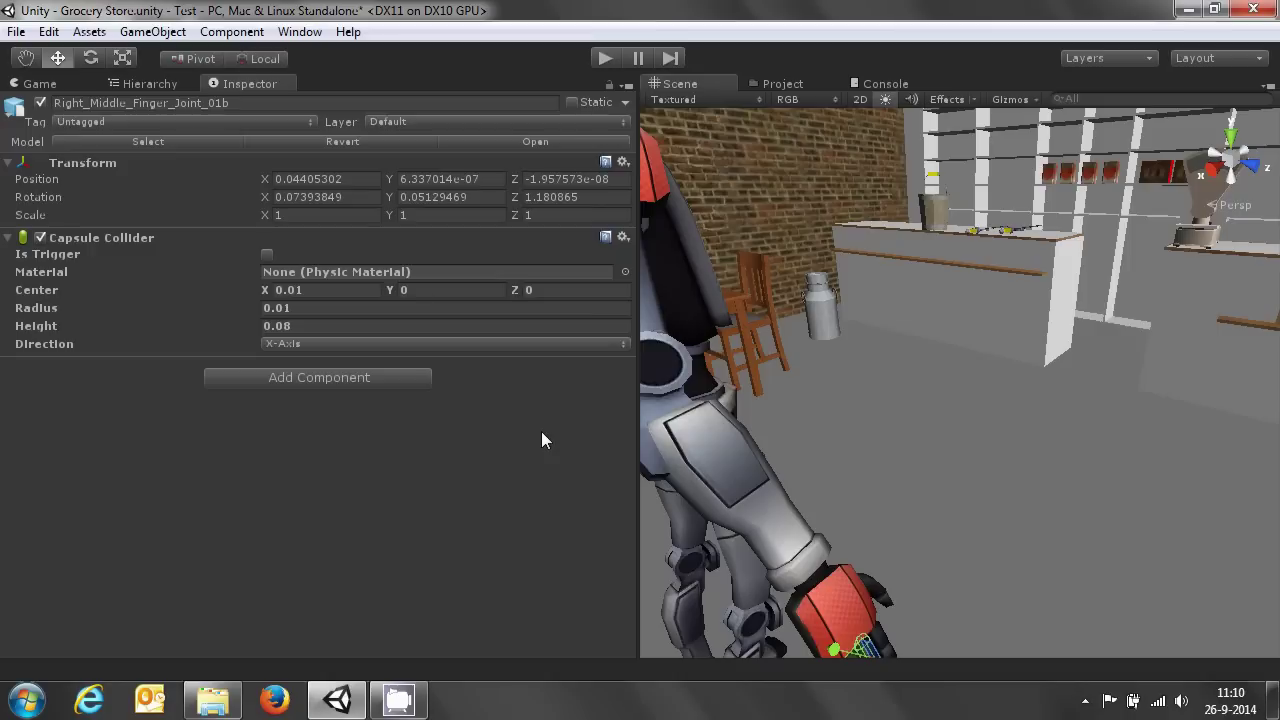
Delete the Robot Kyle avatar from the Hierarchy.
left_click(815, 85)
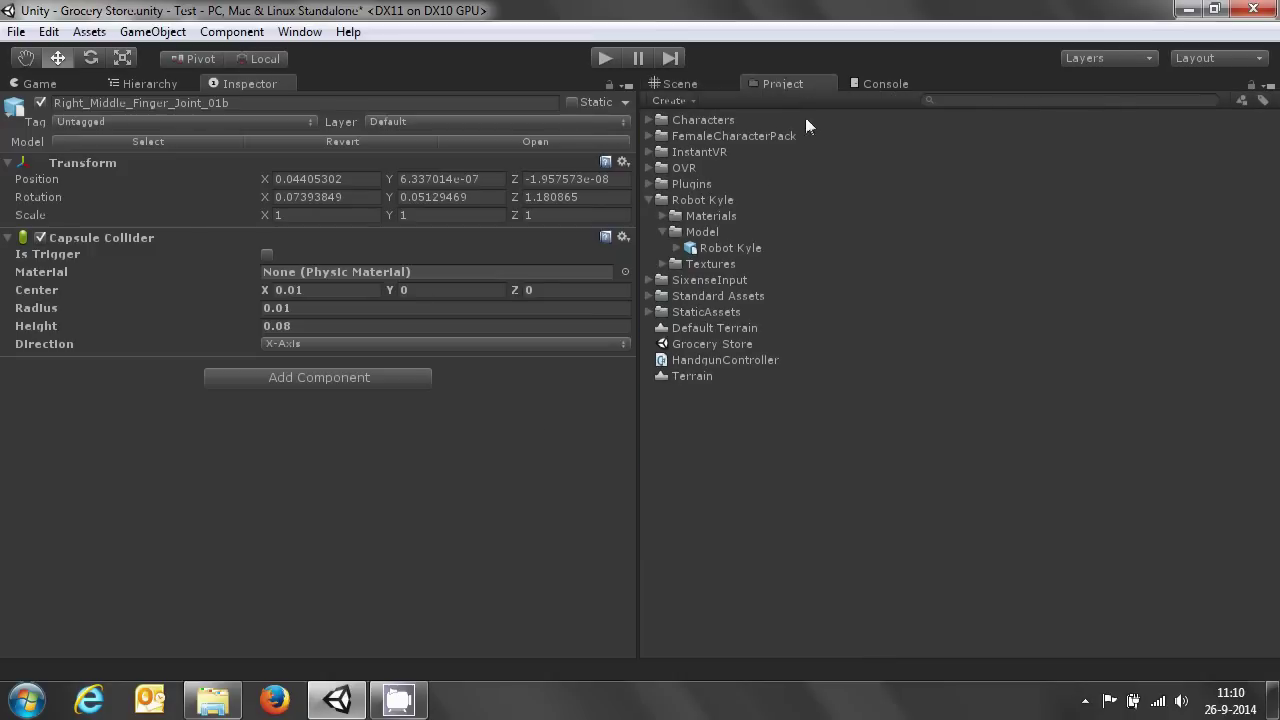
left_click(110, 84)
left_click(70, 216)
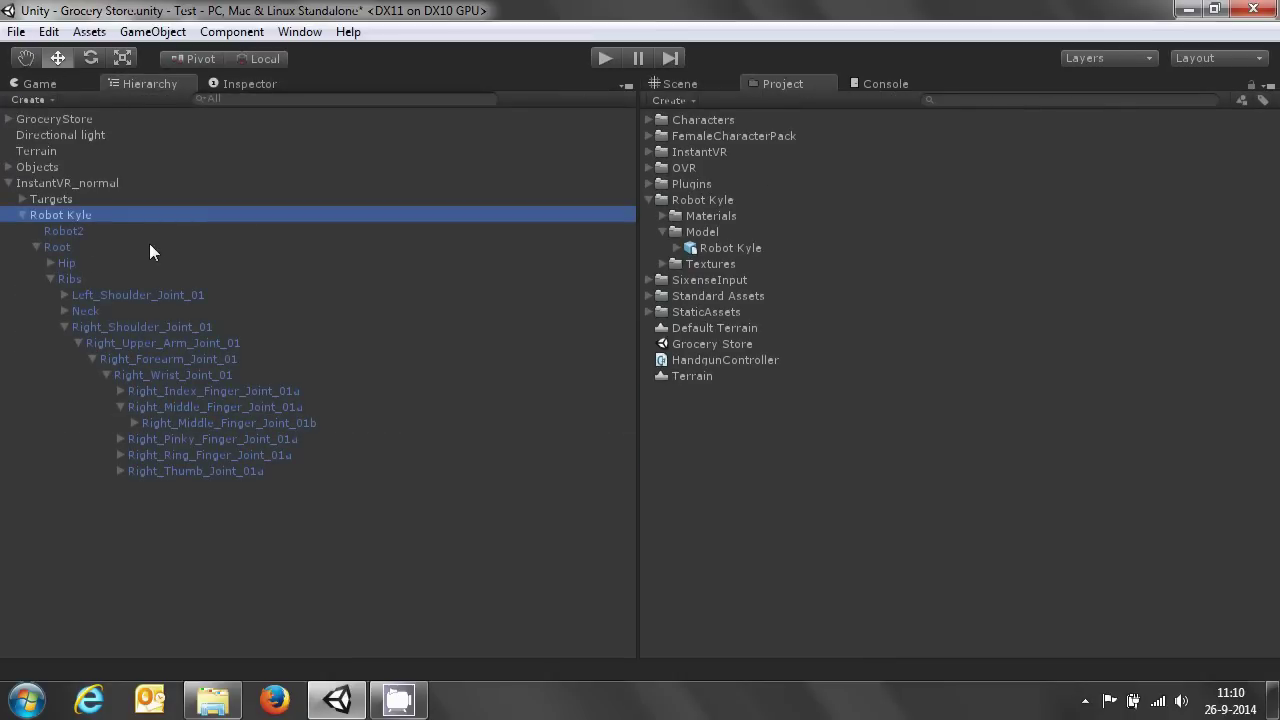
key("Delete")
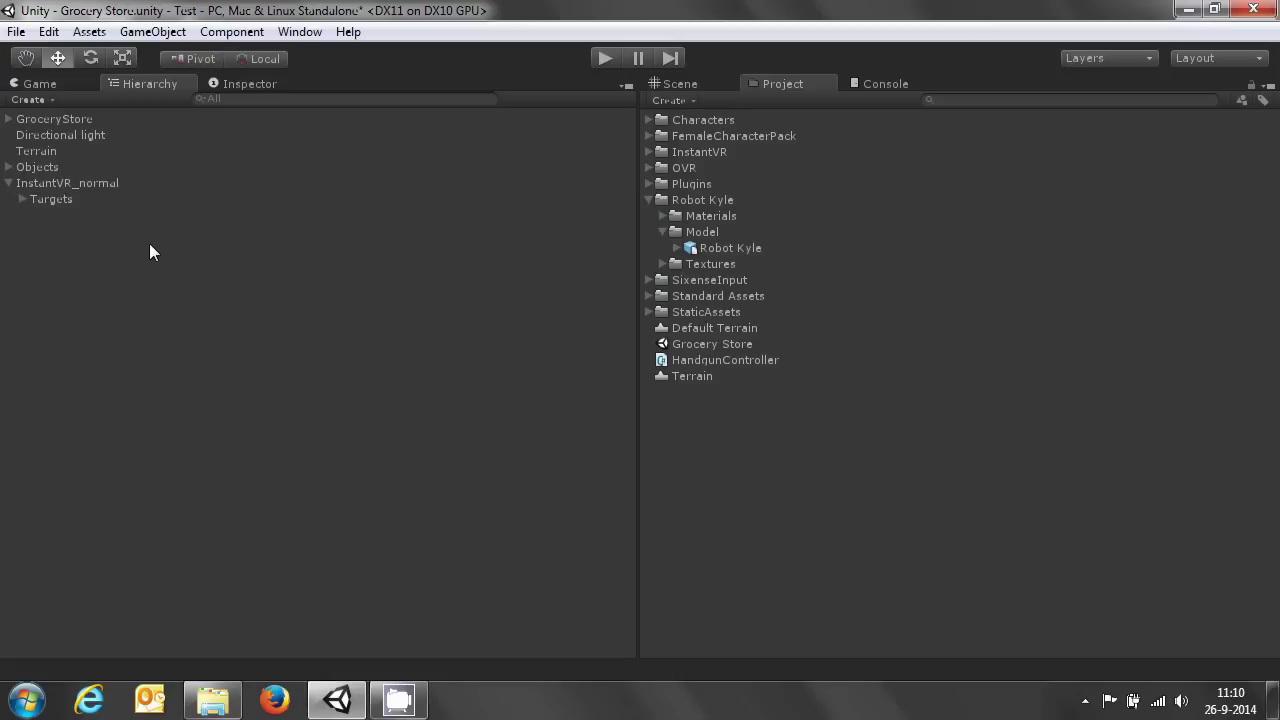
Drag Joan from FemaleCharacterPack under InstantVR_normal and orbit the scene view around her.
left_click(649, 135)
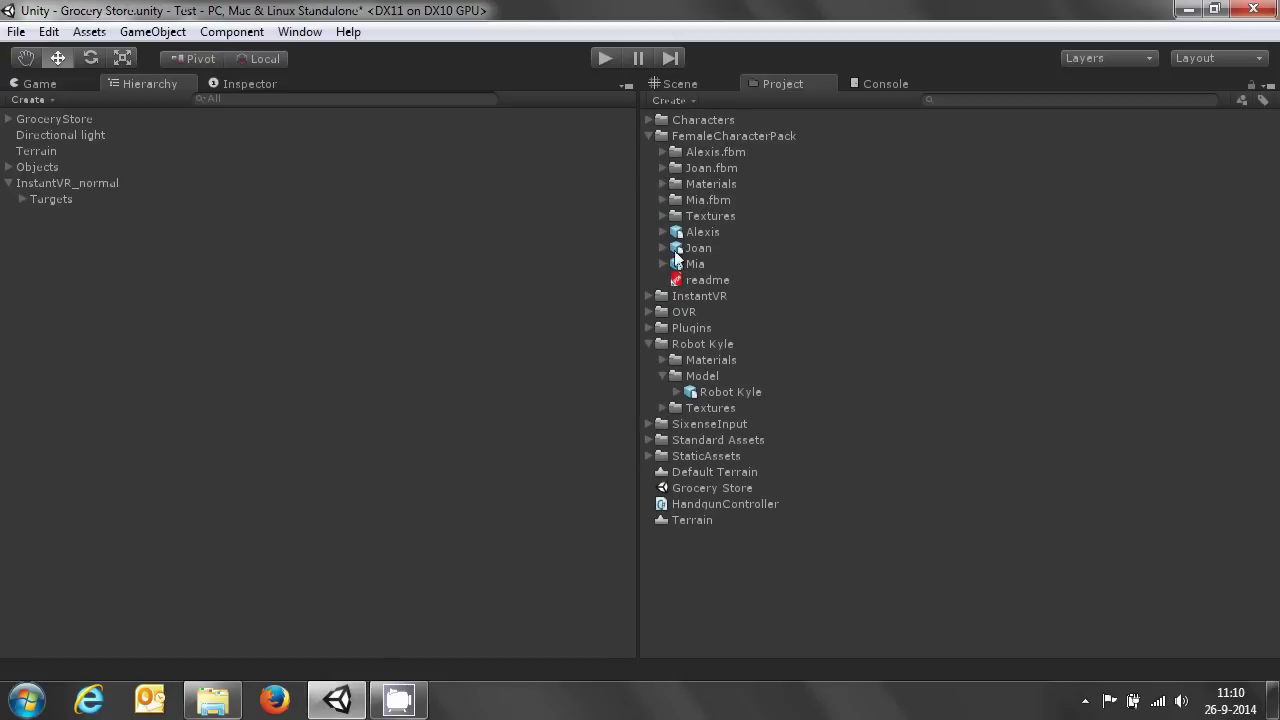
left_click_drag(698, 248, 86, 176)
left_click(55, 211)
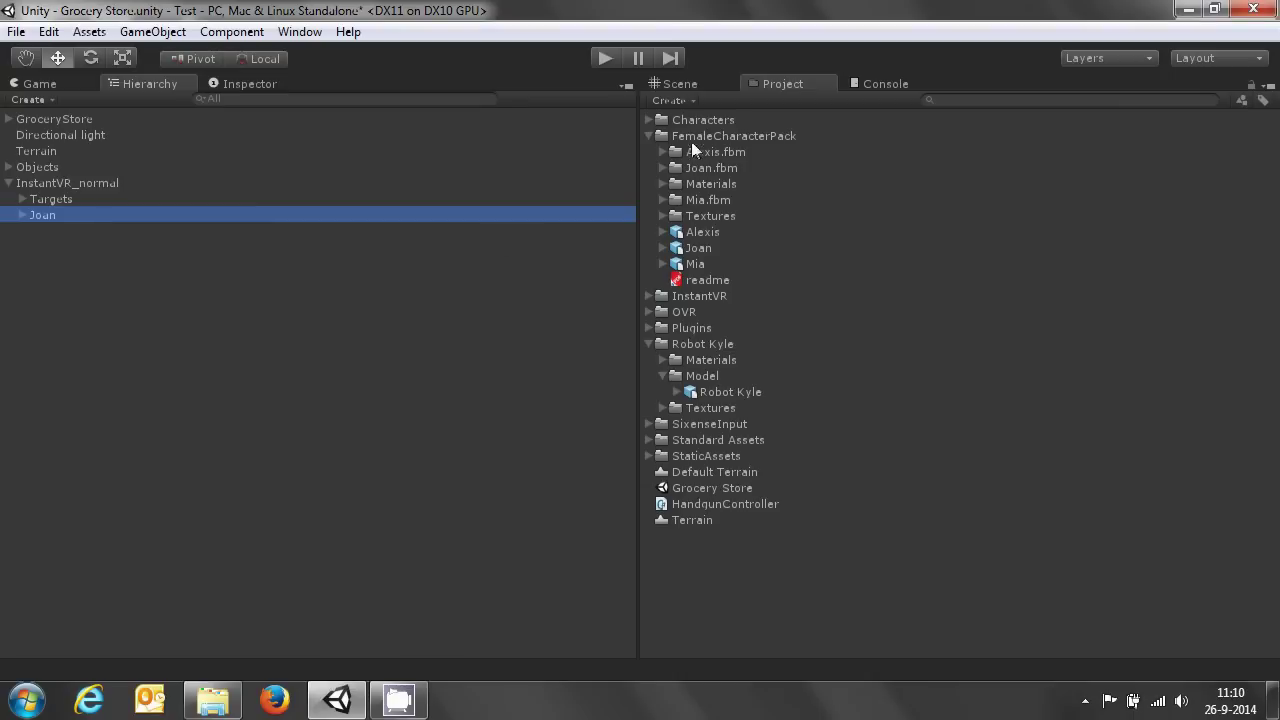
left_click(689, 83)
scroll(801, 302, "down", 3)
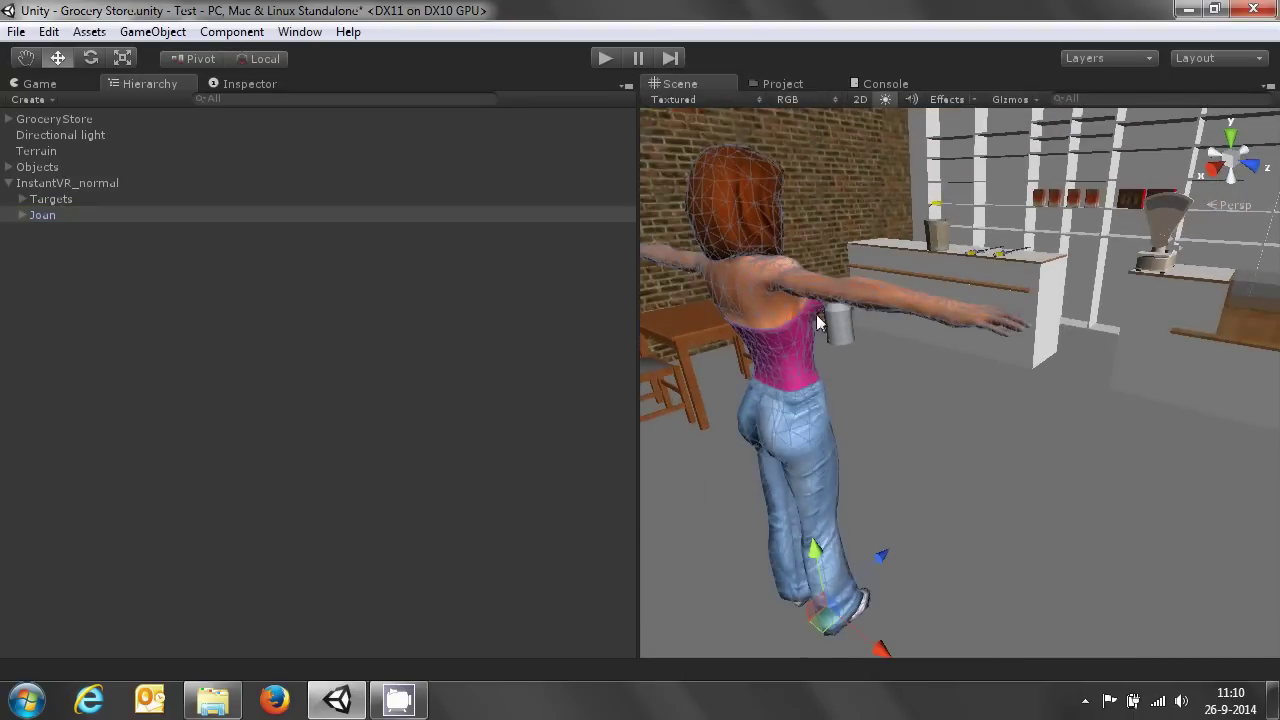
left_click_drag(801, 302, 520, 291, "alt")
left_click(46, 215)
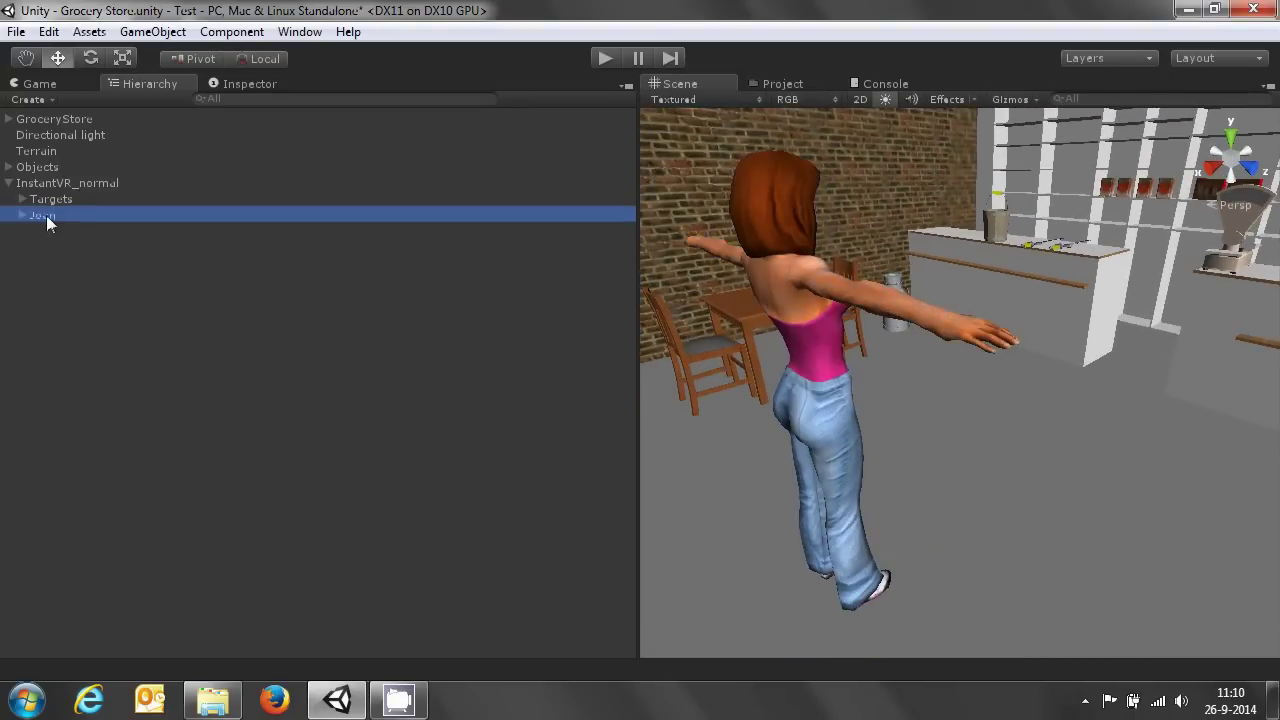
left_click(782, 86)
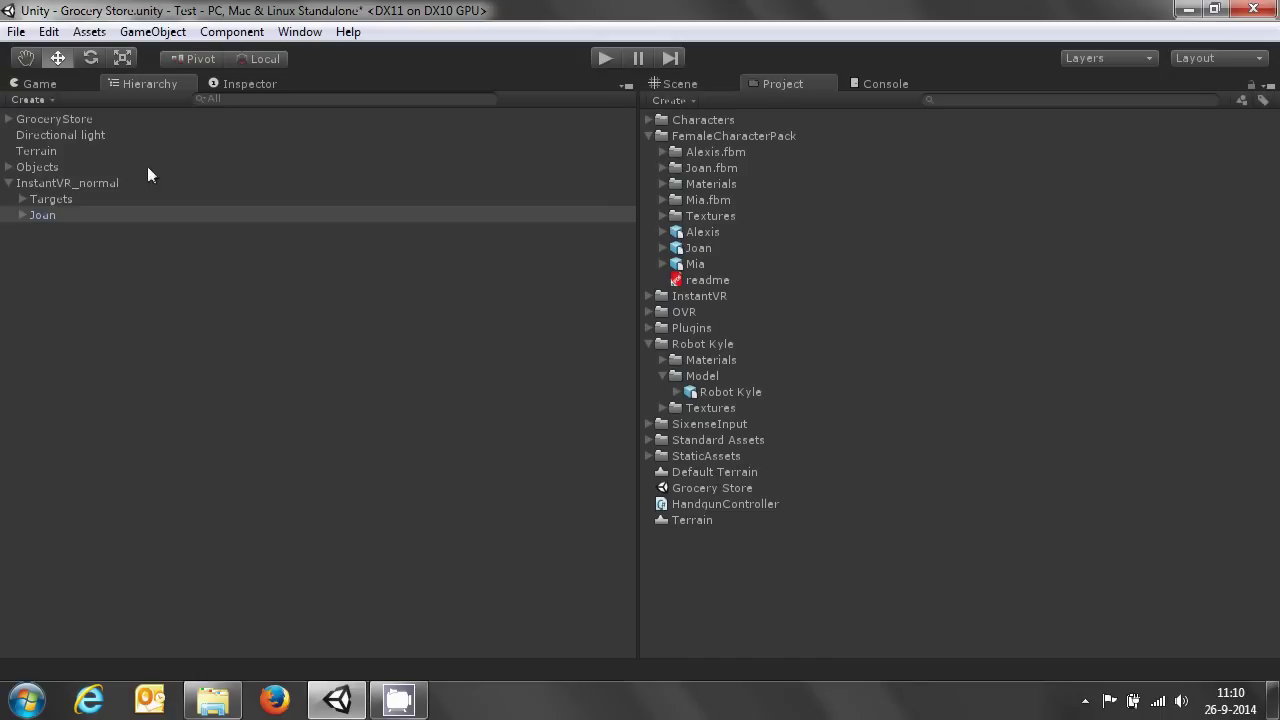
left_click(60, 216)
Open Joan's model import settings and set the rig Animation Type to Humanoid.
left_click(246, 84)
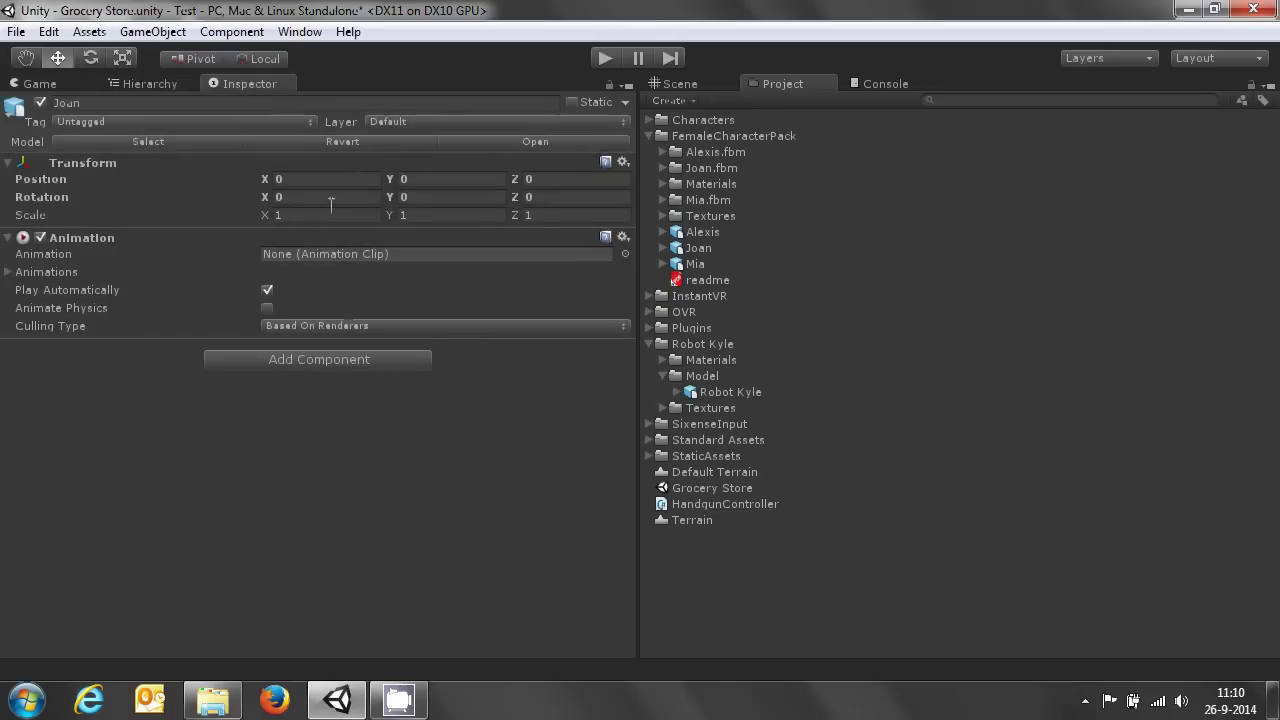
left_click(181, 143)
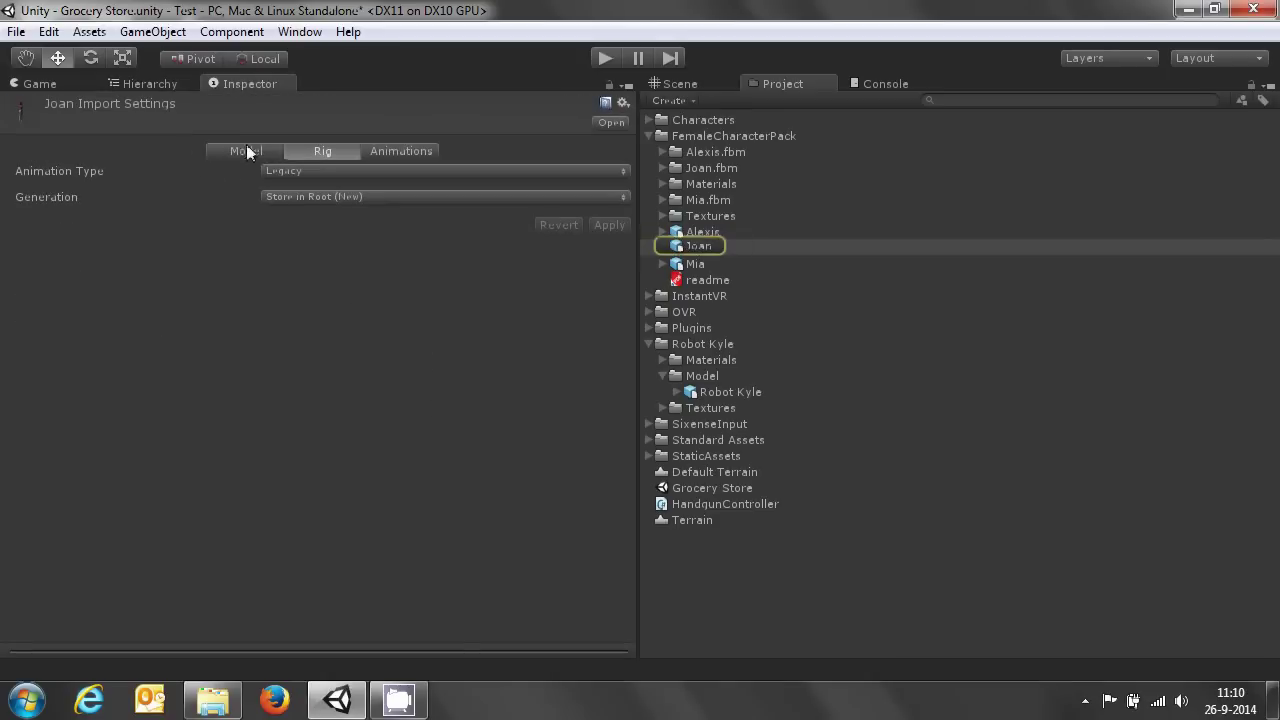
left_click(290, 172)
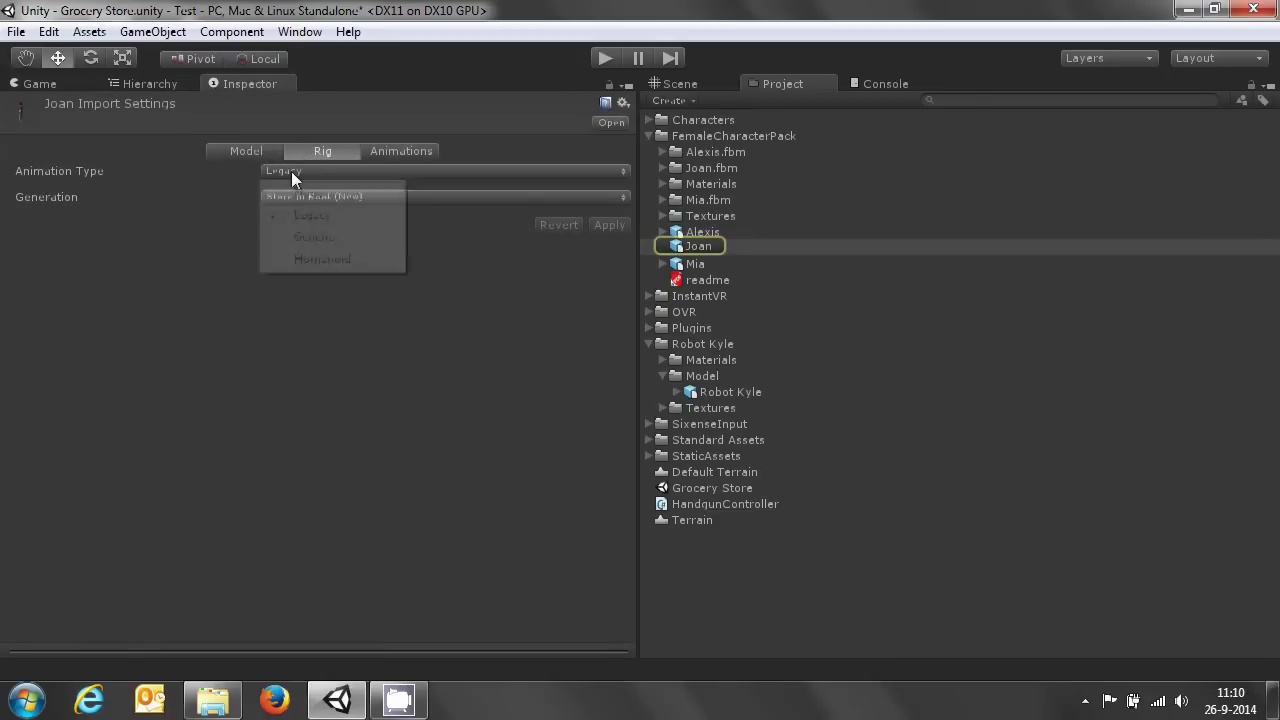
left_click(320, 259)
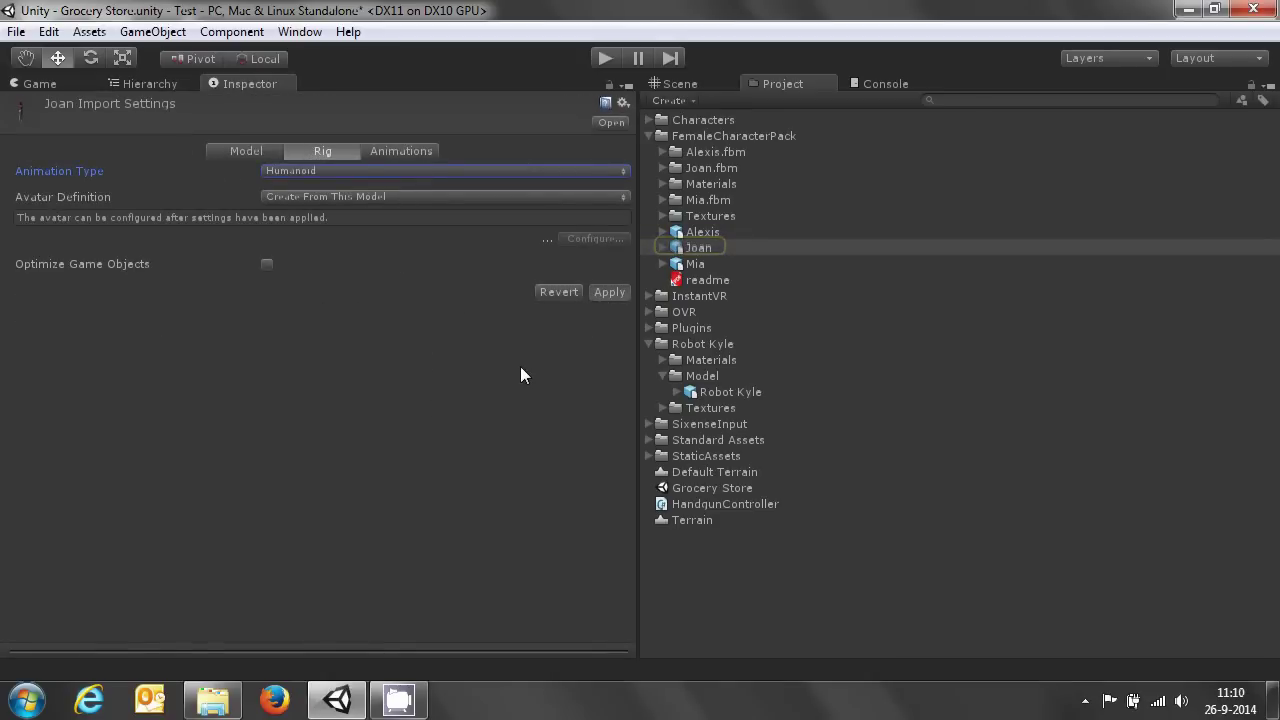
left_click(130, 83)
Return to the Scene view and stop the Joan avatar play test.
left_click(676, 83)
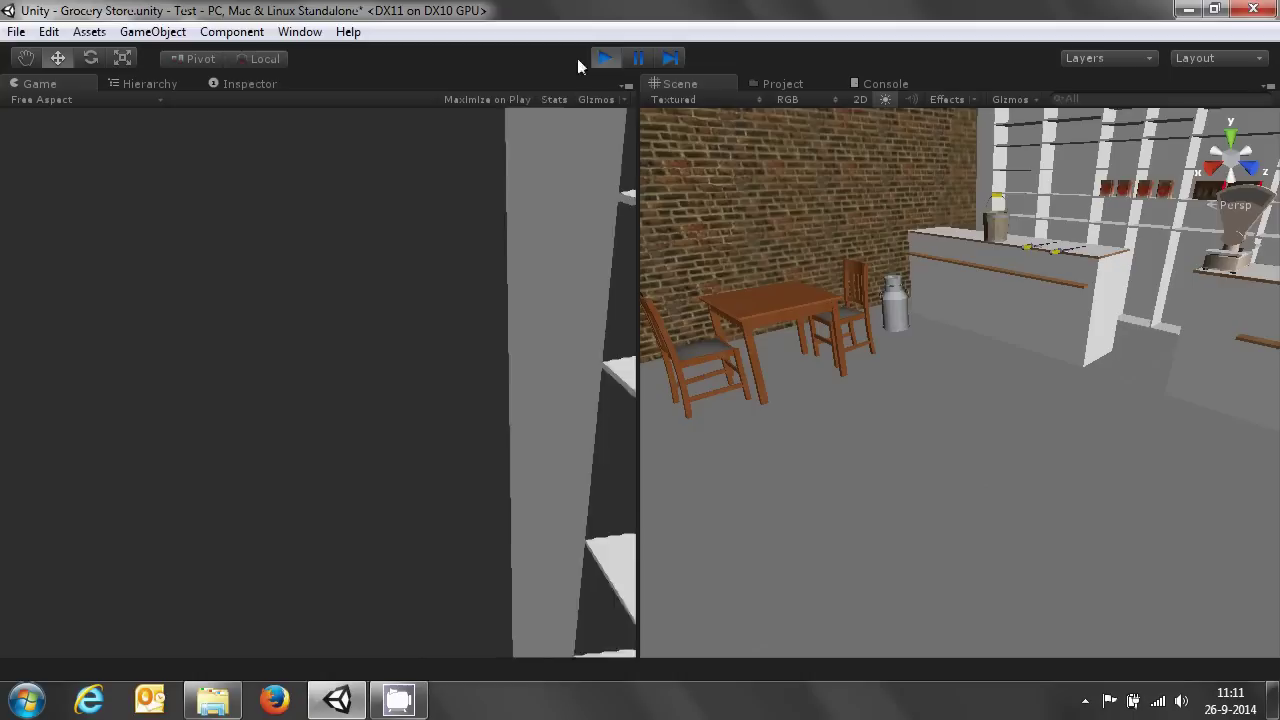
left_click(603, 59)
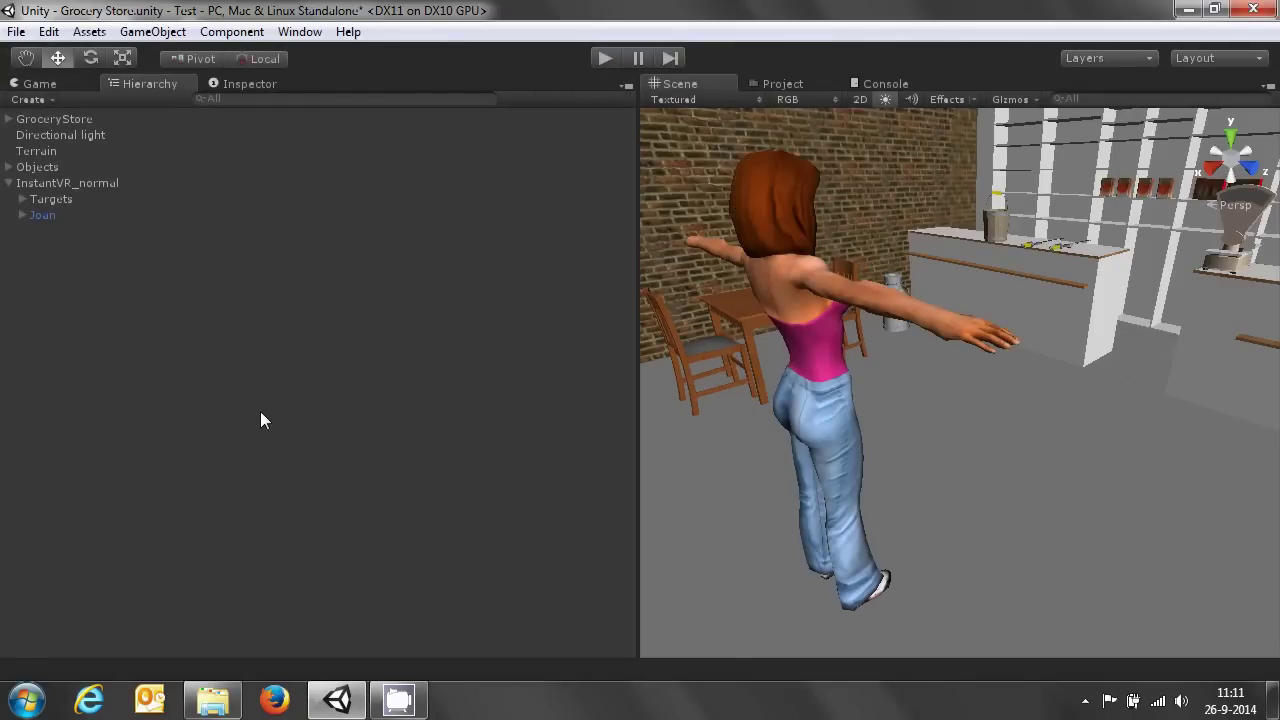
Pan and orbit the Scene view from Joan toward the store shelves and weapons counter.
left_click(782, 83)
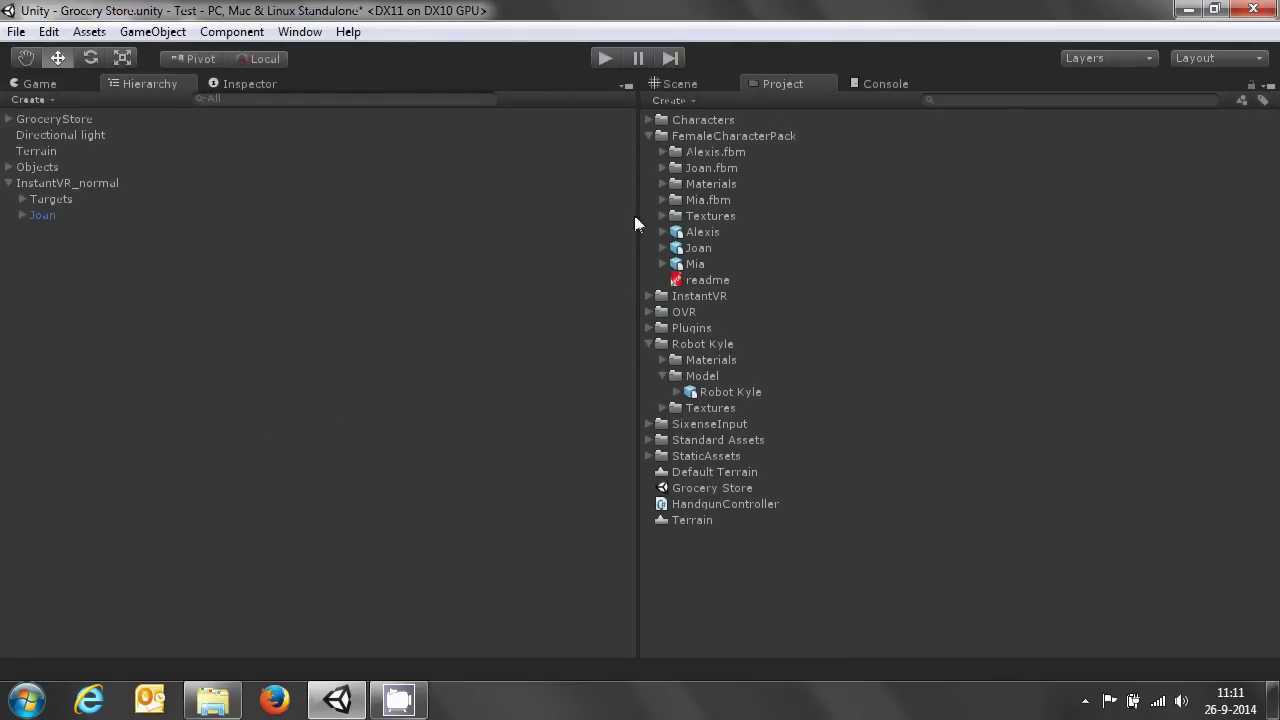
left_click(689, 86)
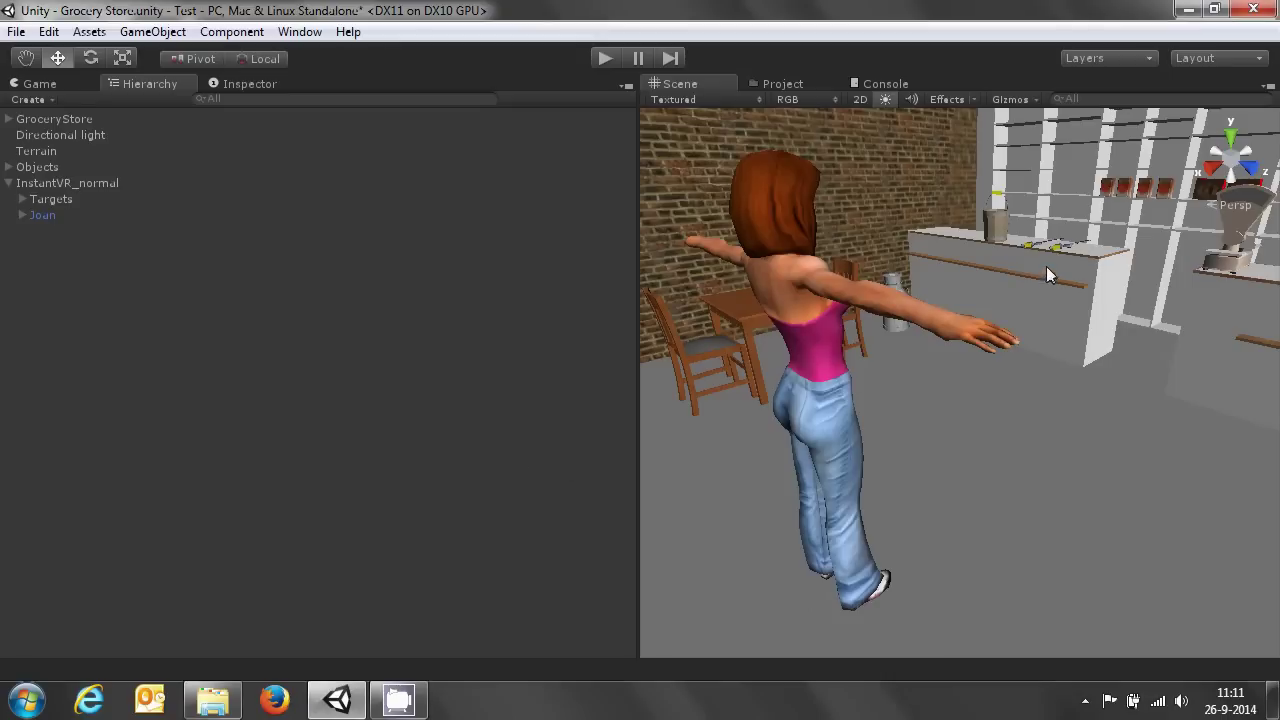
middle_click_drag(1049, 263, 923, 594)
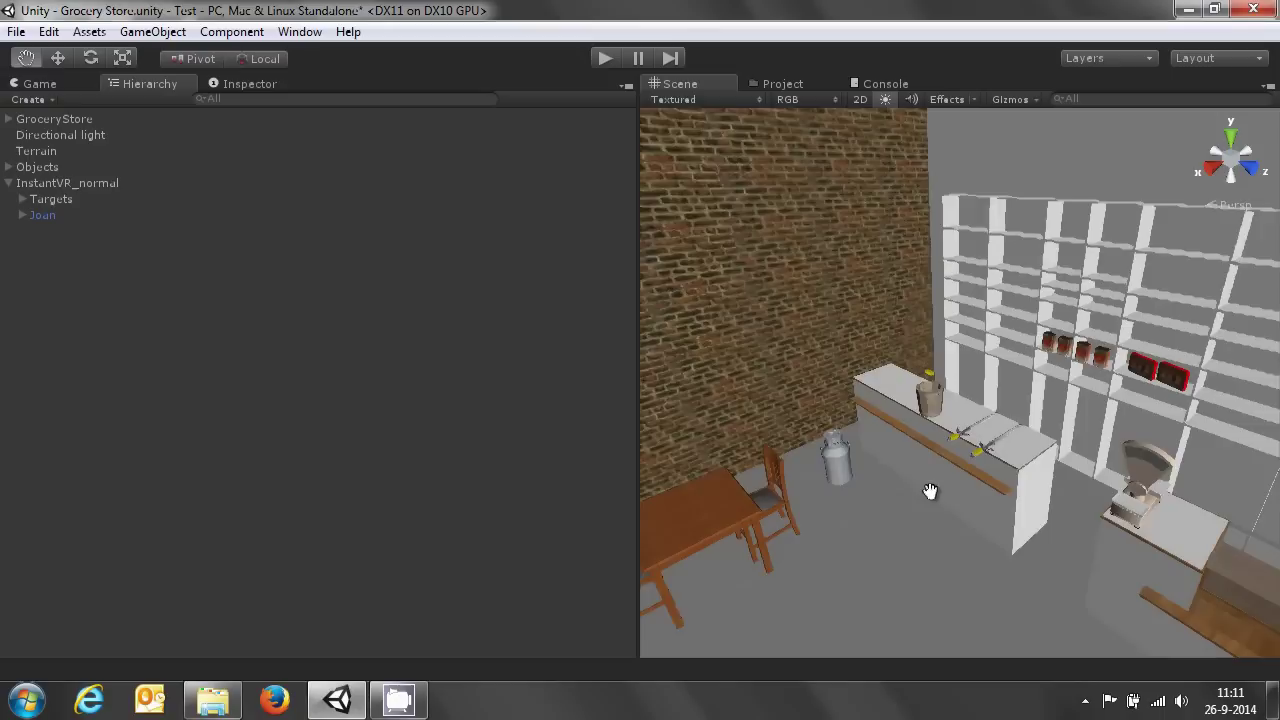
right_click_drag(930, 491, 1045, 533)
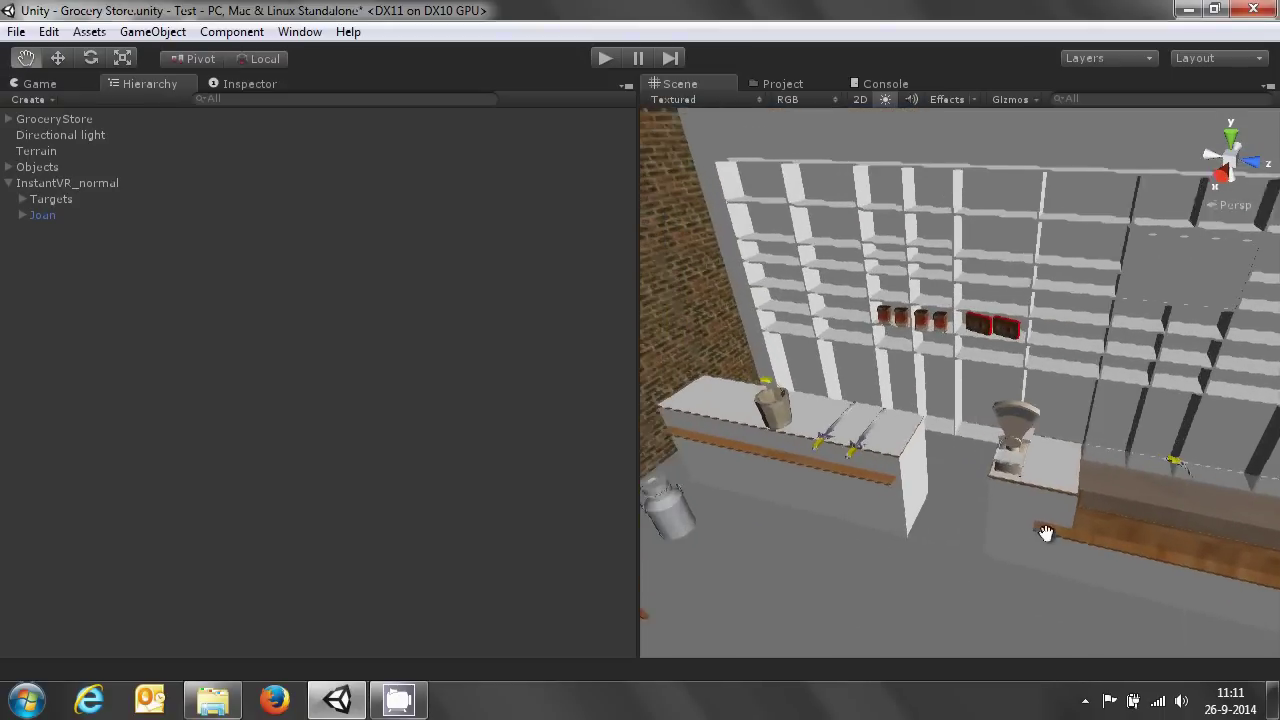
middle_click_drag(1045, 533, 1079, 529)
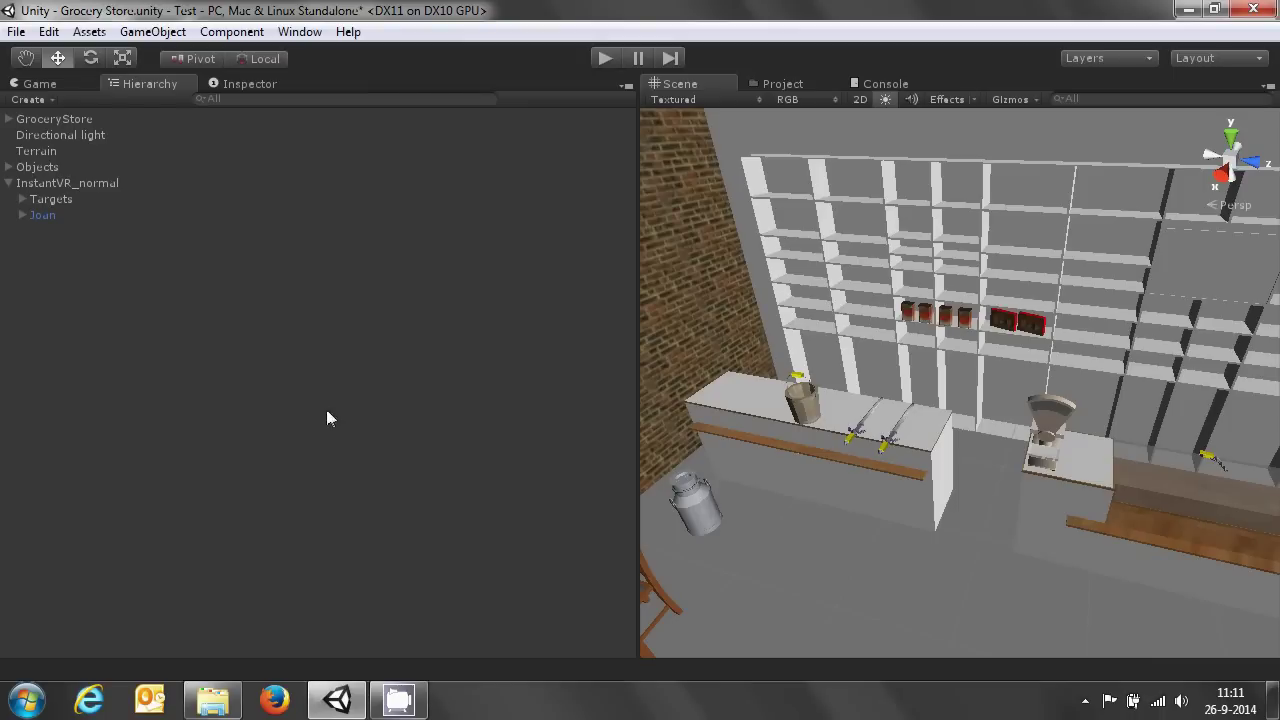
Select the Sword Handle, expand it to show its Sword child, and dock the Inspector beside the Hierarchy.
left_click(884, 446)
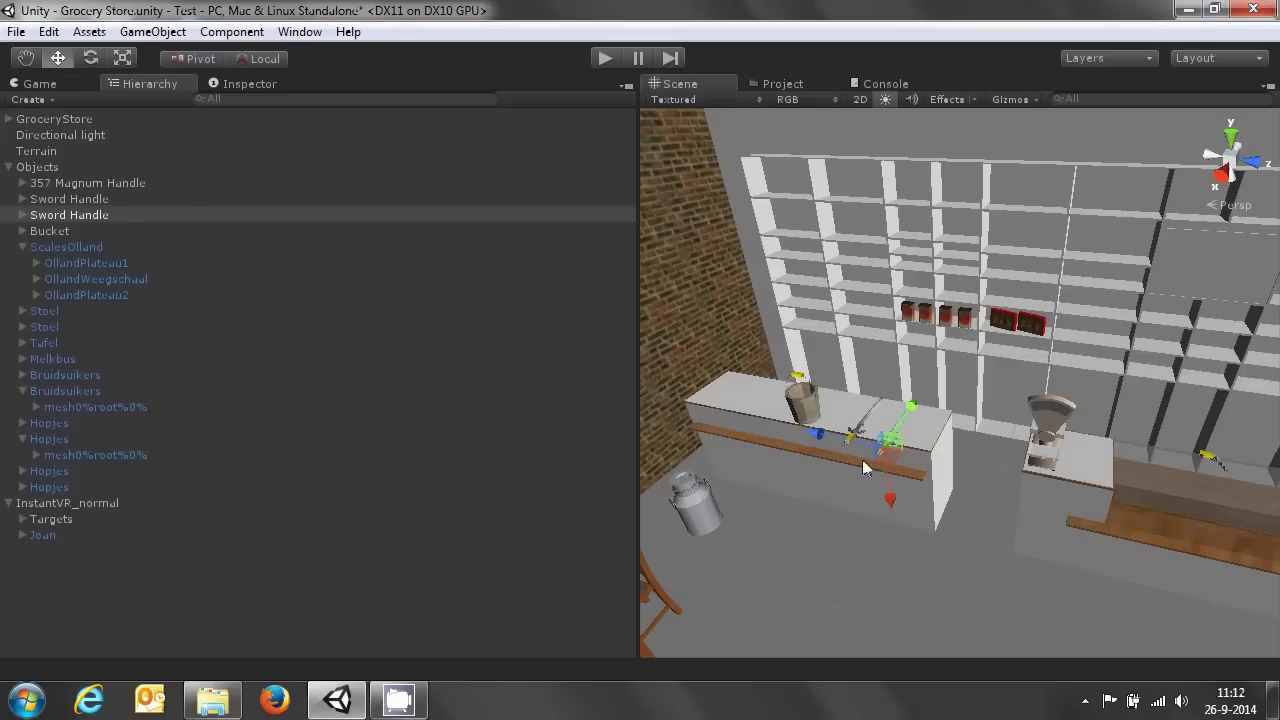
left_click(24, 215)
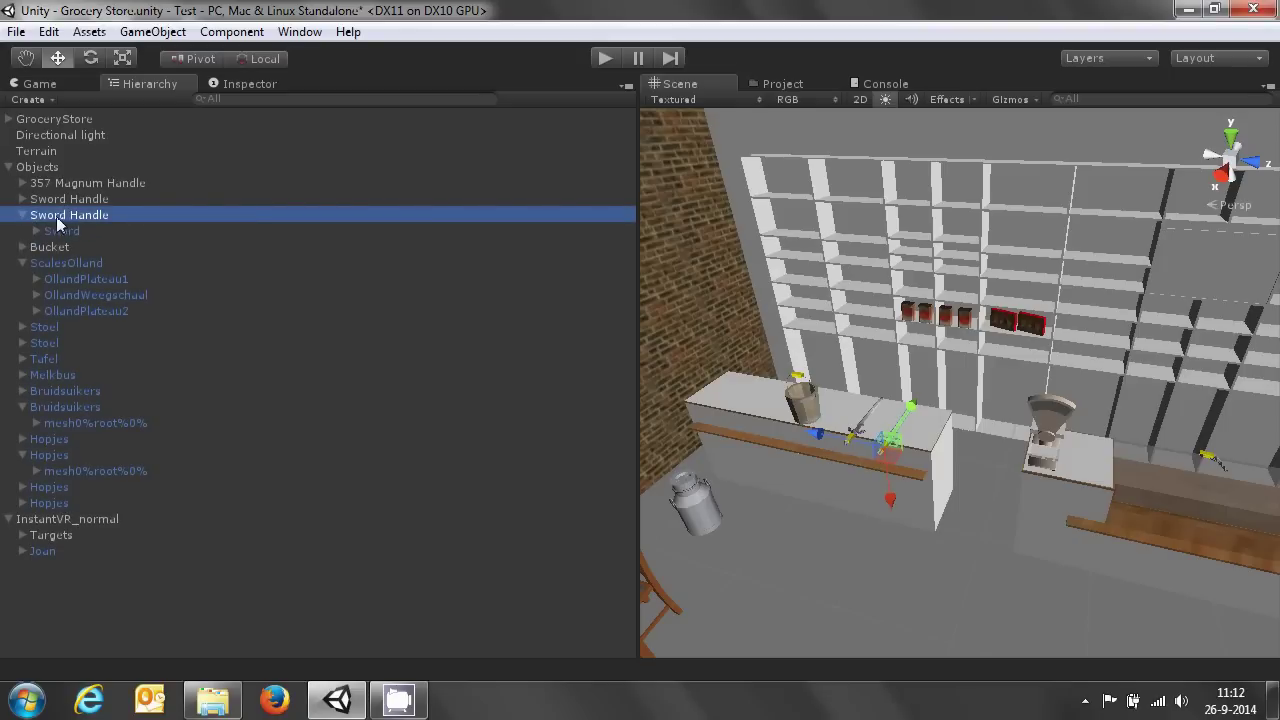
left_click(255, 84)
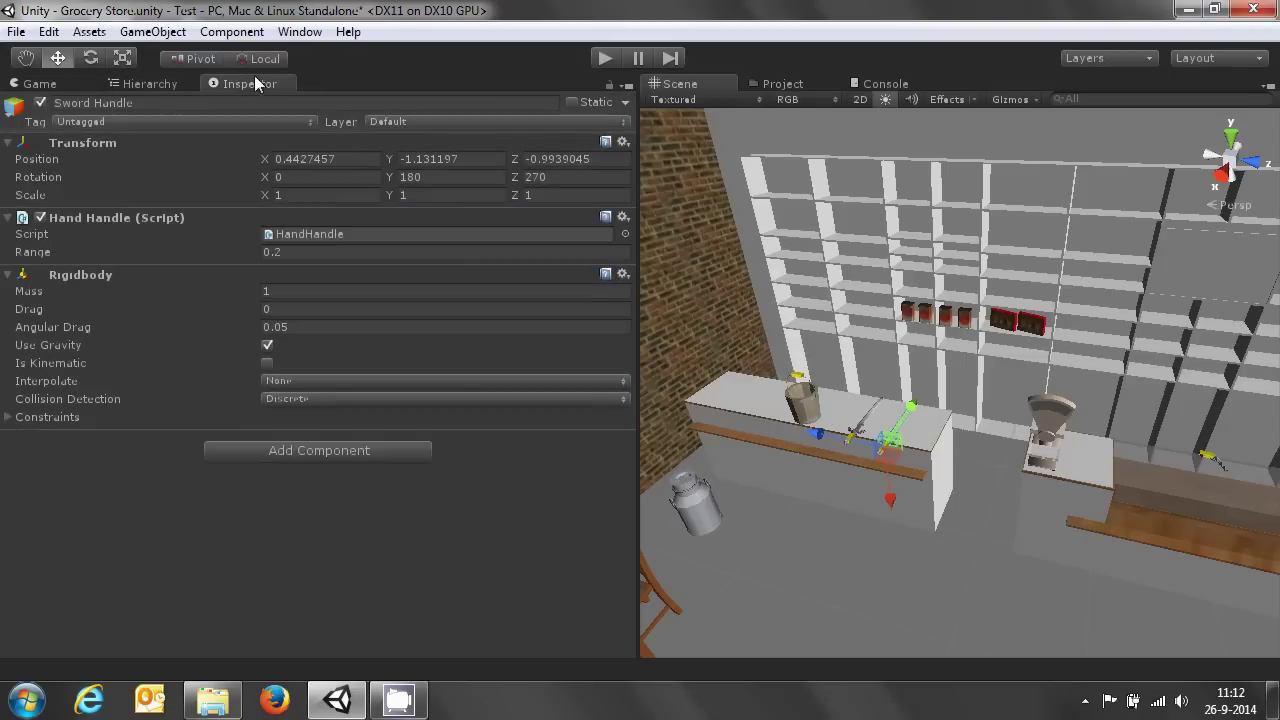
left_click_drag(255, 84, 985, 84)
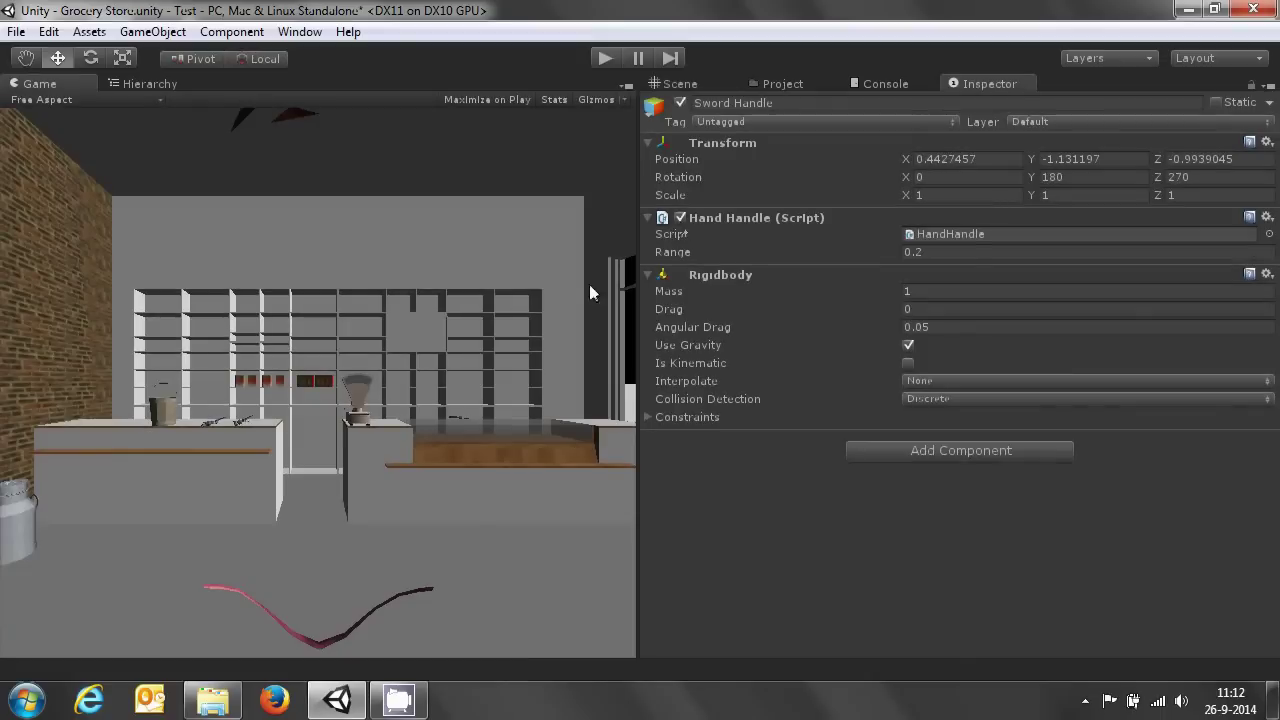
left_click(146, 80)
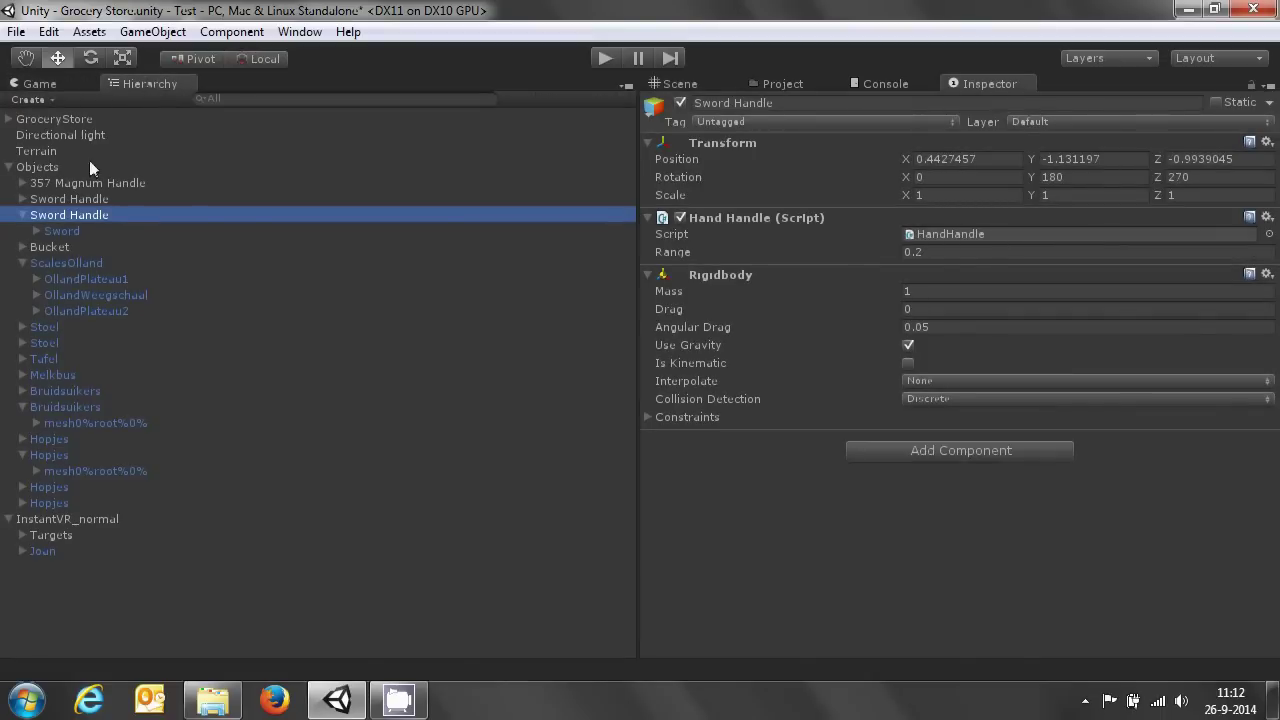
left_click(64, 216)
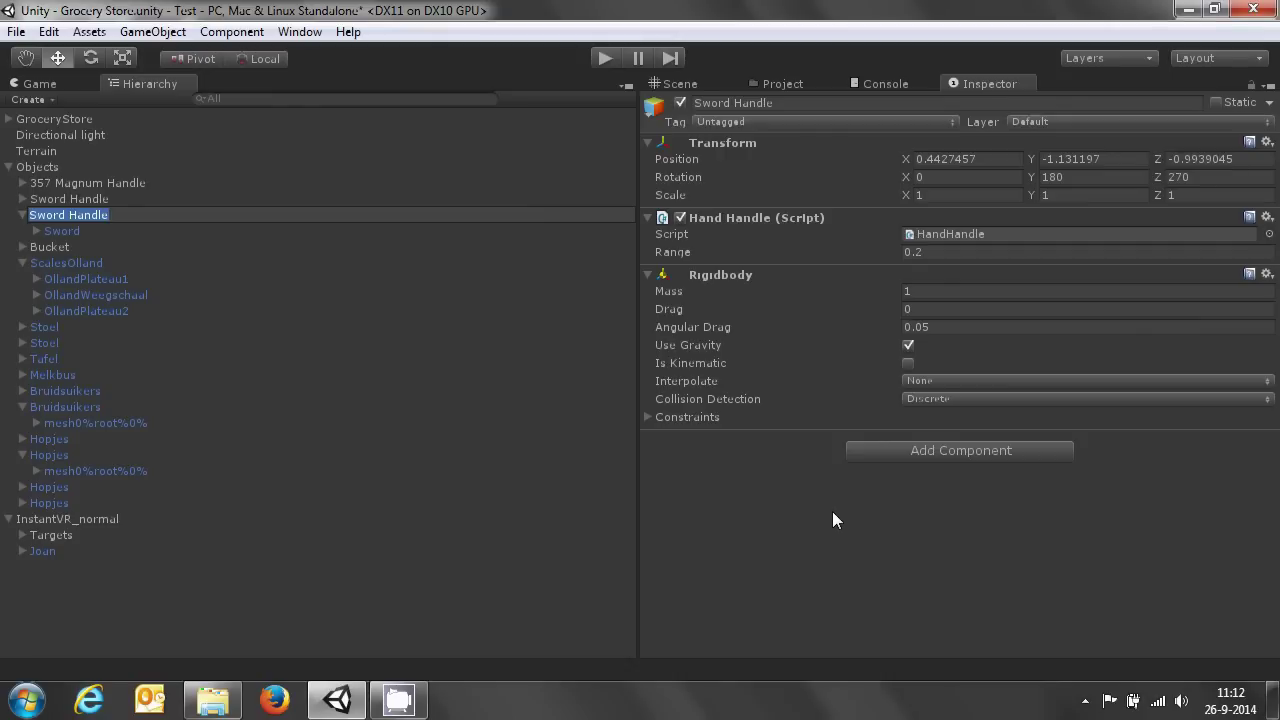
Zoom and pan the Scene view to centre the swords on the counter, then deselect the sword handle.
left_click(787, 82)
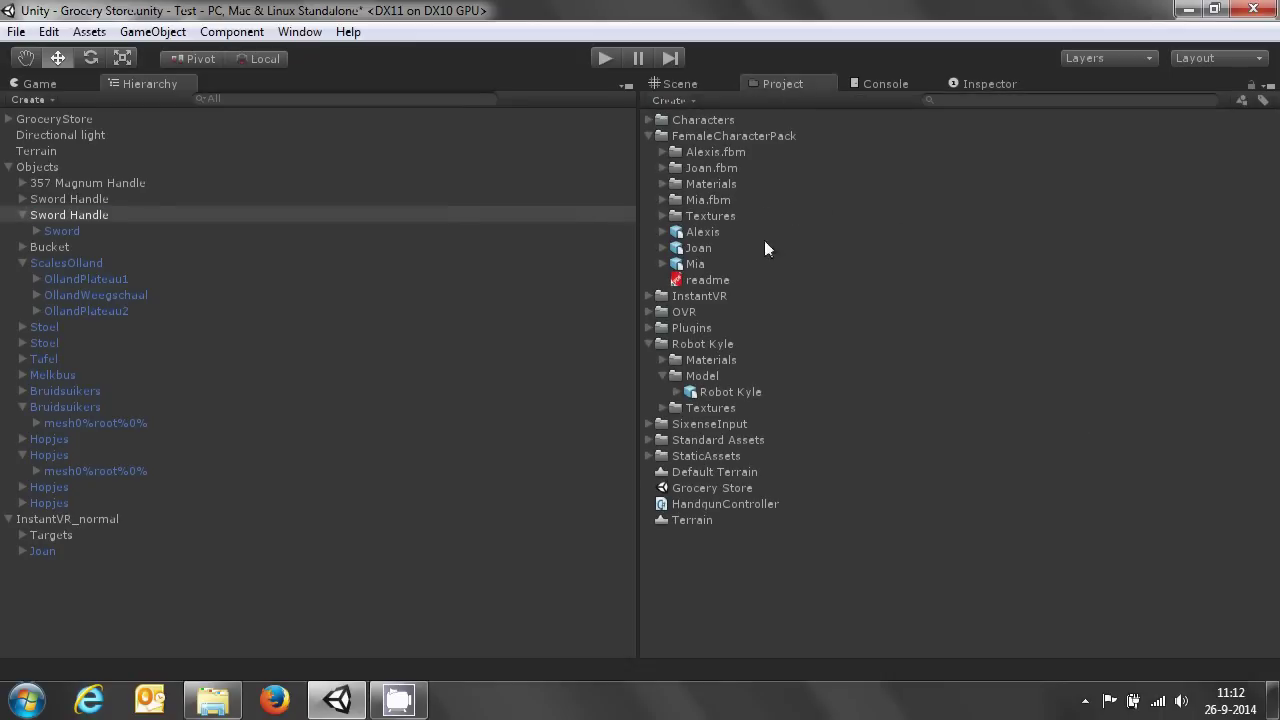
left_click(676, 83)
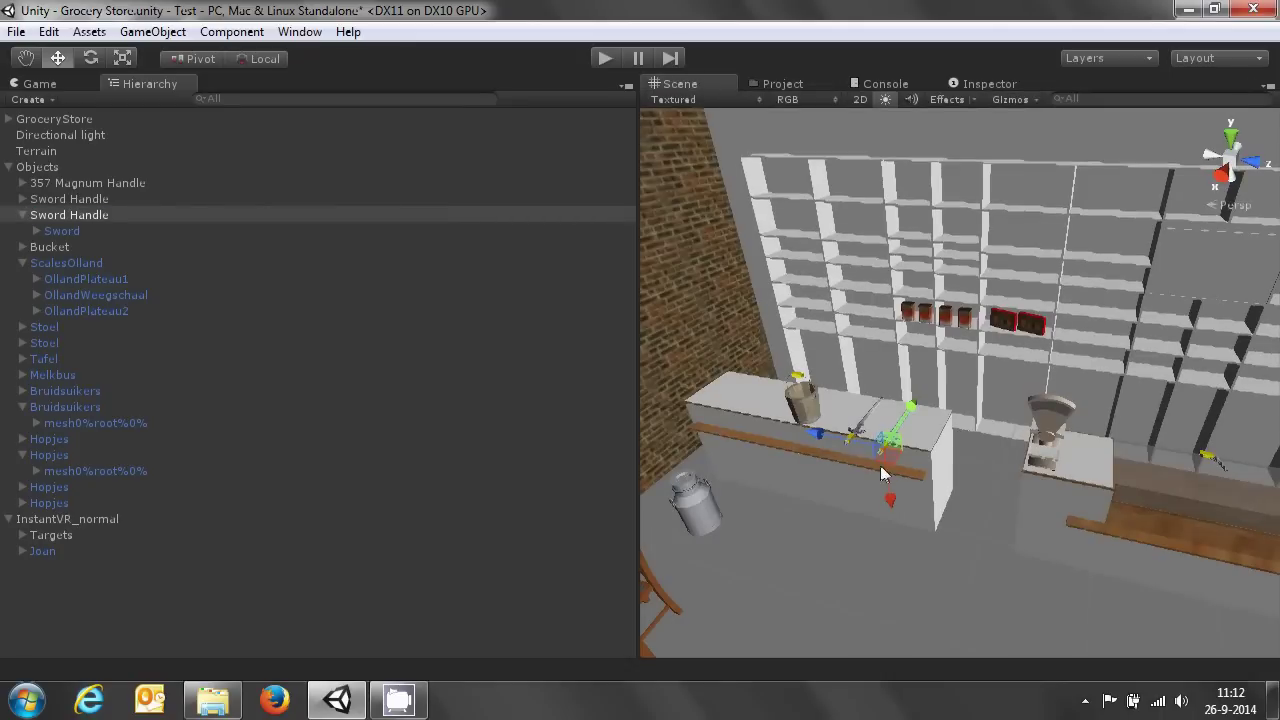
scroll(880, 465, "up", 3)
middle_click_drag(880, 465, 883, 510)
scroll(862, 502, "up", 5)
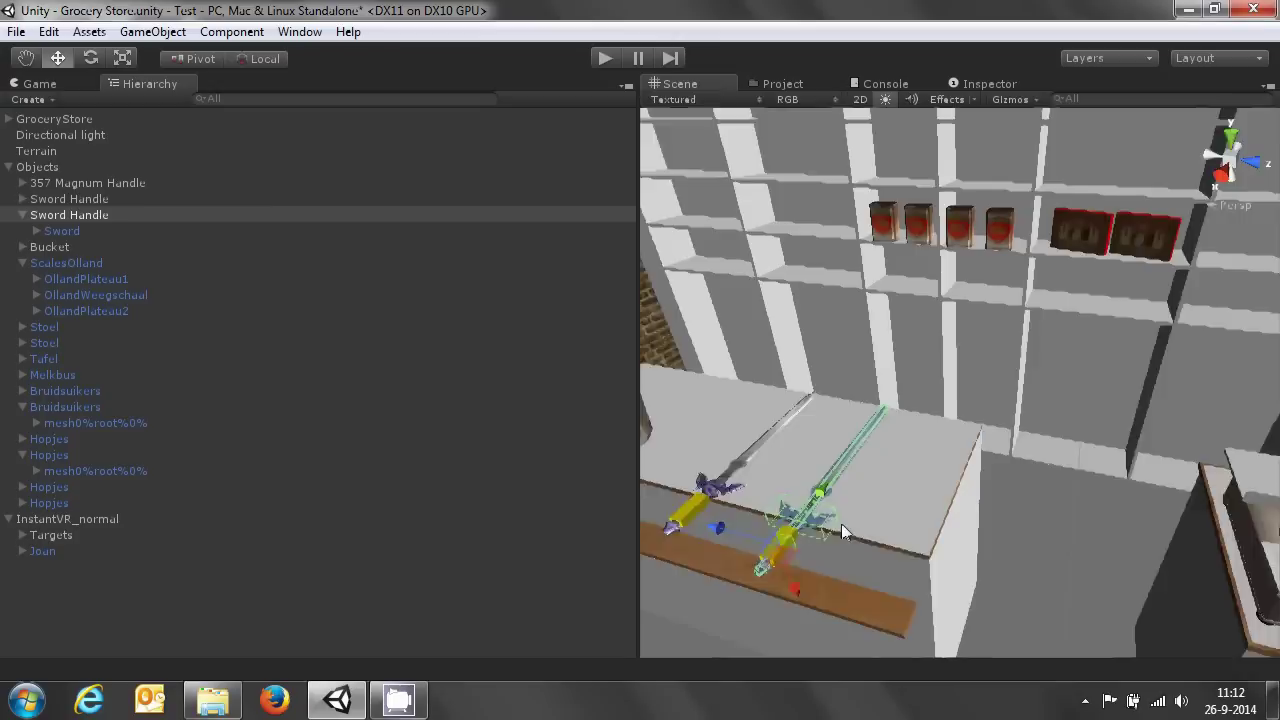
middle_click_drag(706, 581, 942, 410)
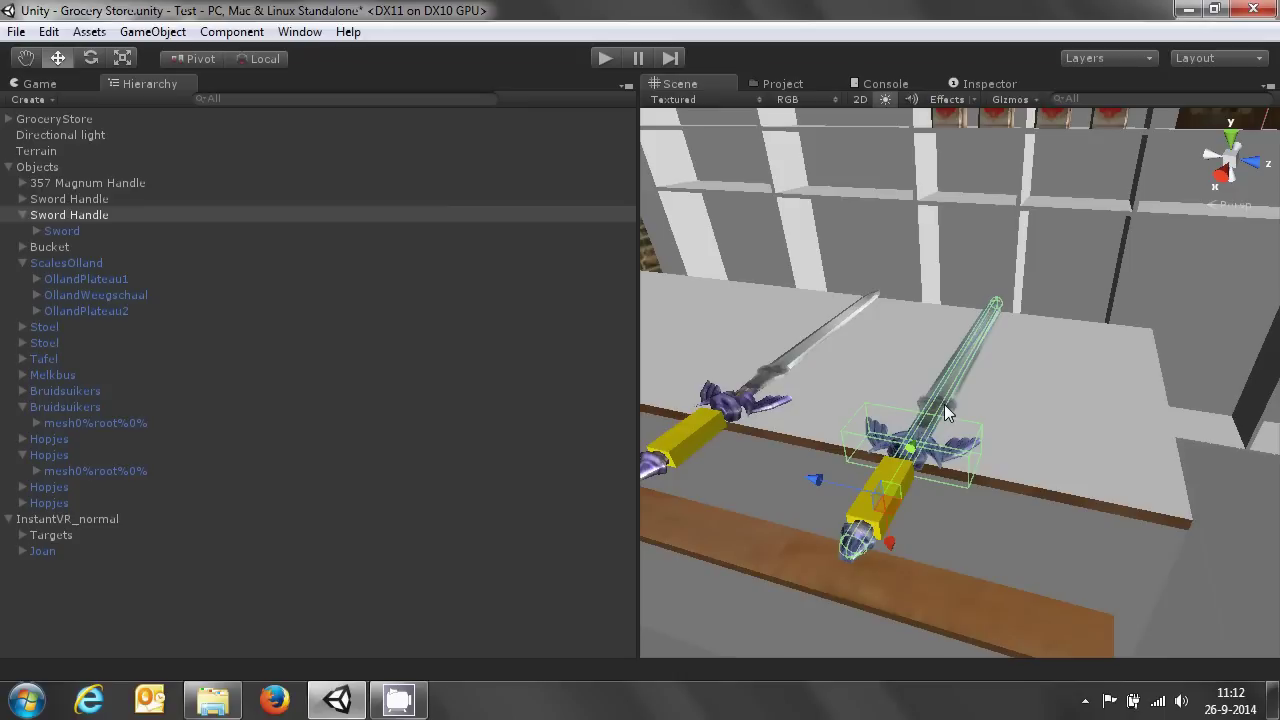
scroll(944, 404, "down", 6)
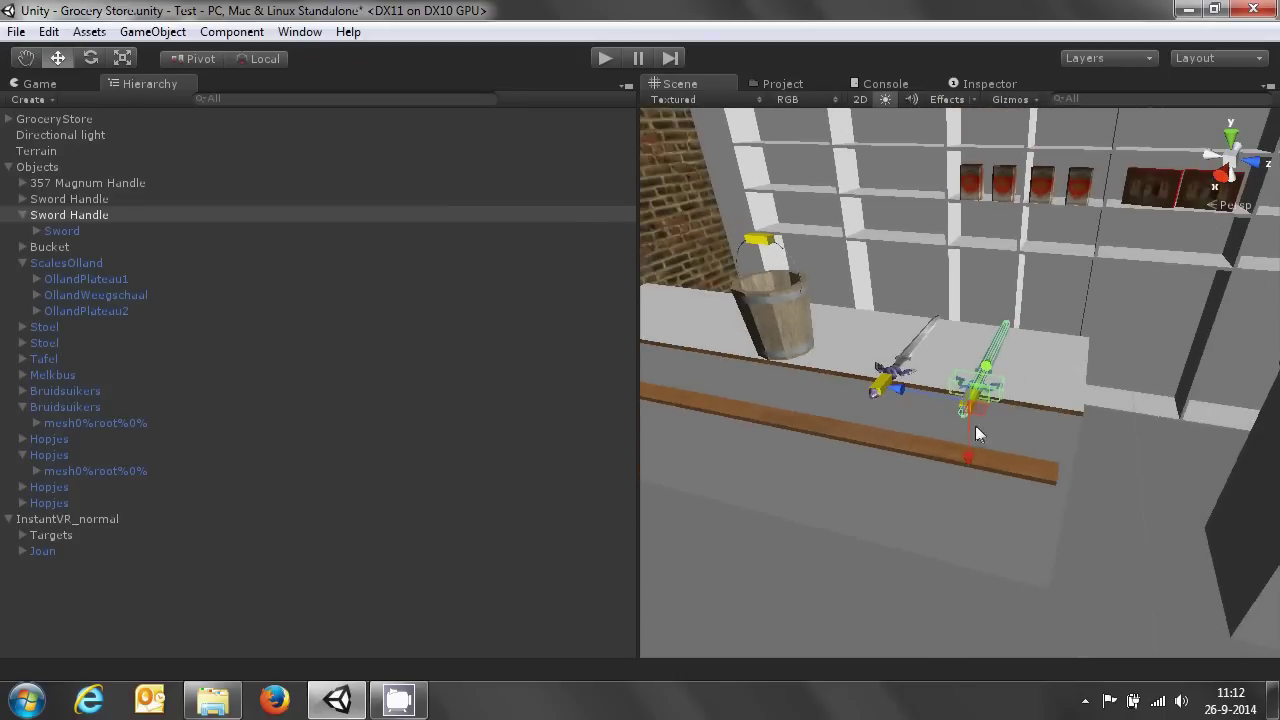
left_click(304, 605)
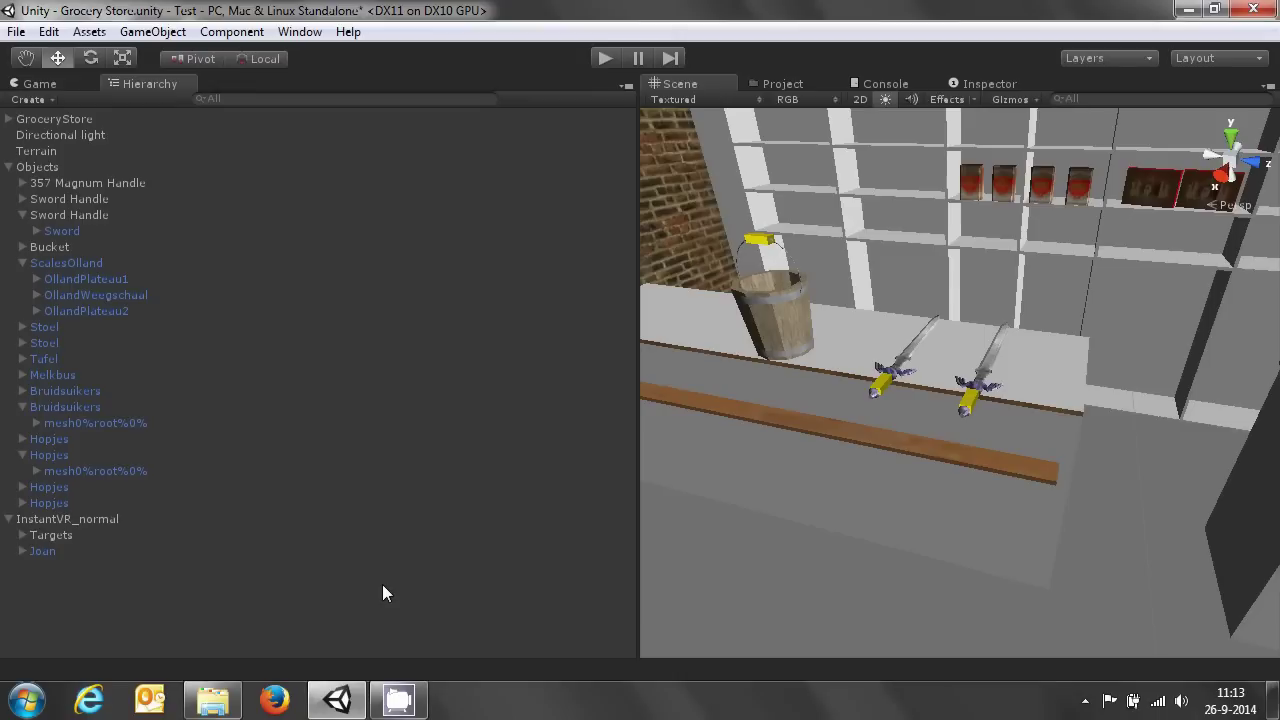
Inspect Sword Handle's Hand Handle script and Rigidbody, then fly the Scene view back to Joan.
left_click(977, 84)
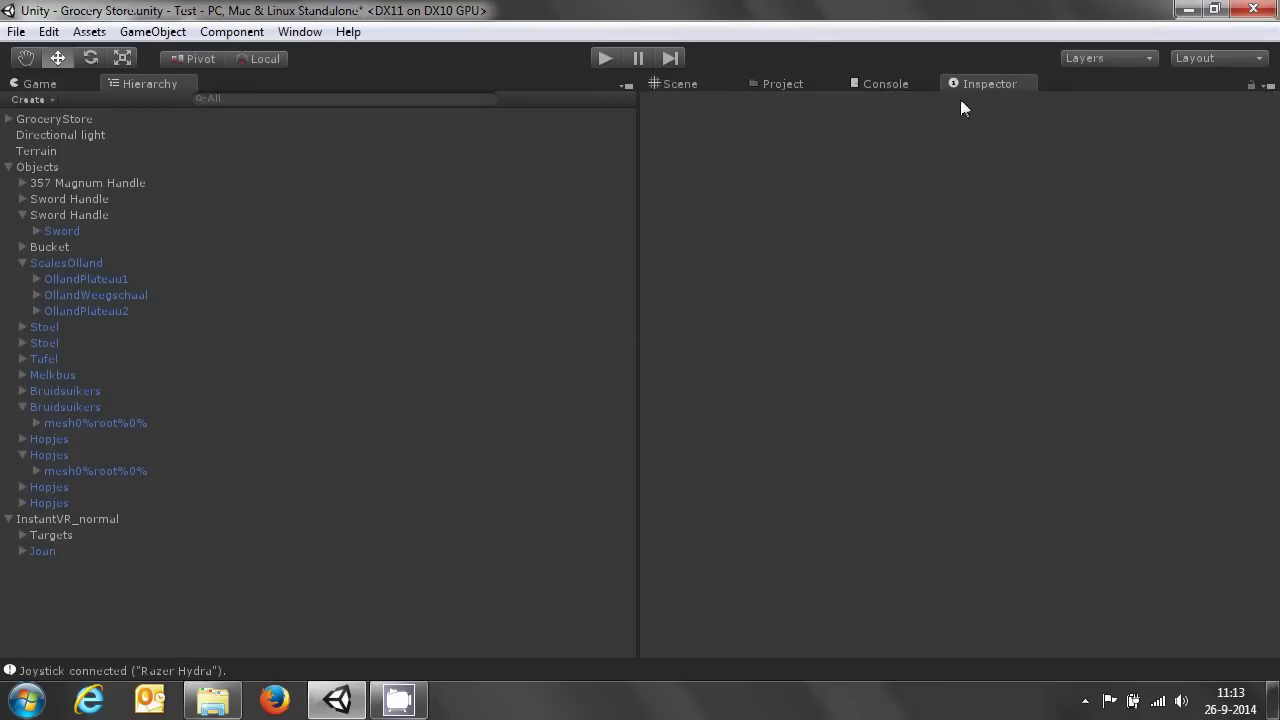
left_click(68, 219)
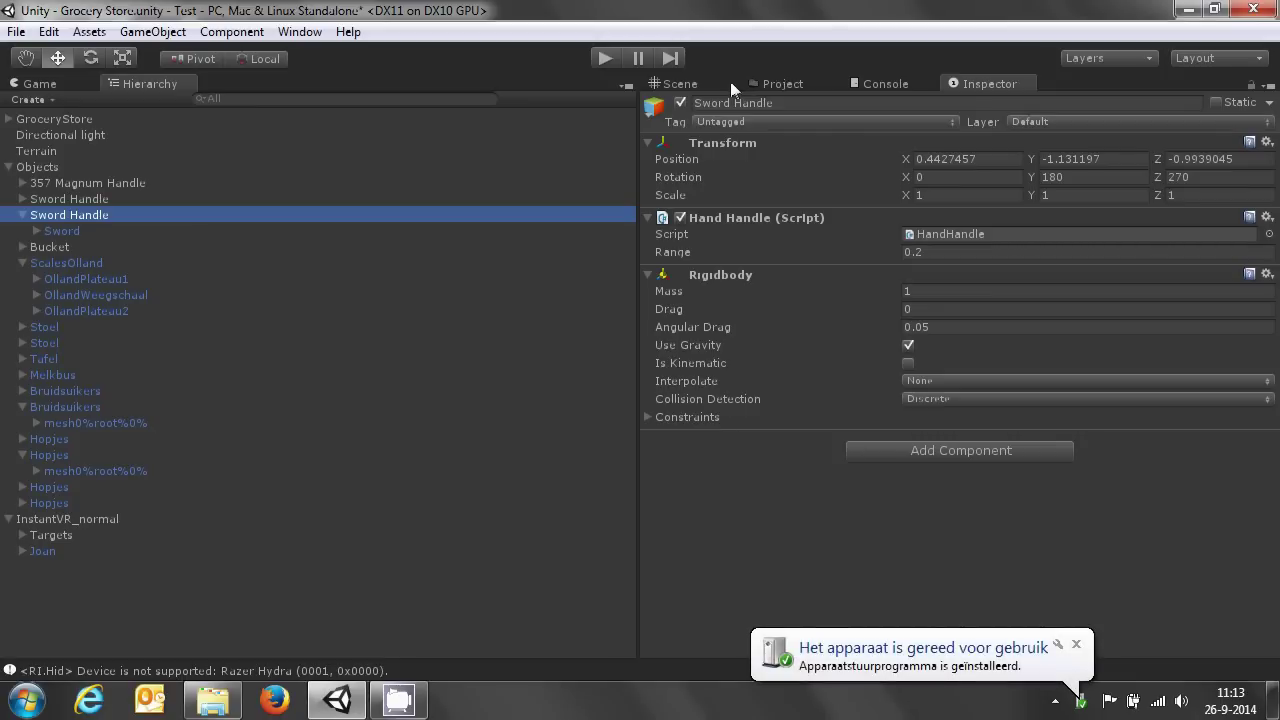
left_click(690, 82)
right_click_drag(837, 497, 645, 394)
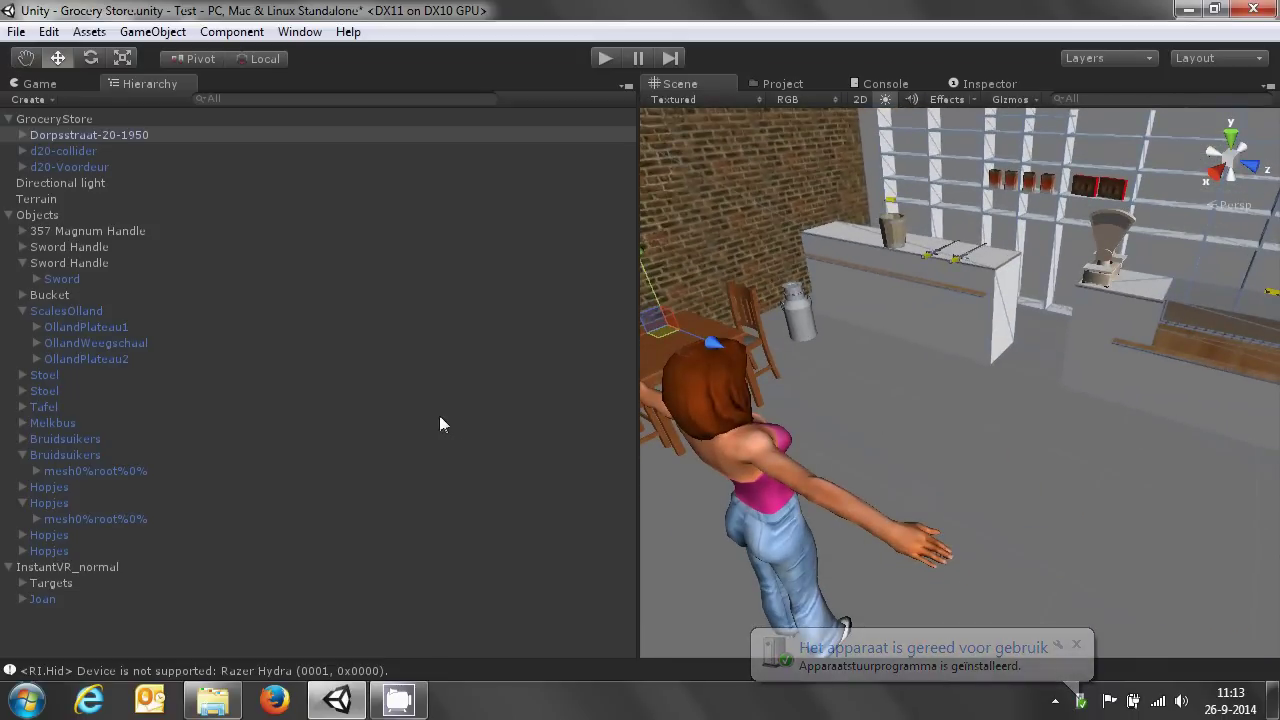
Collapse Objects and delete the existing InstantVR_normal avatar from the scene.
left_click(8, 215)
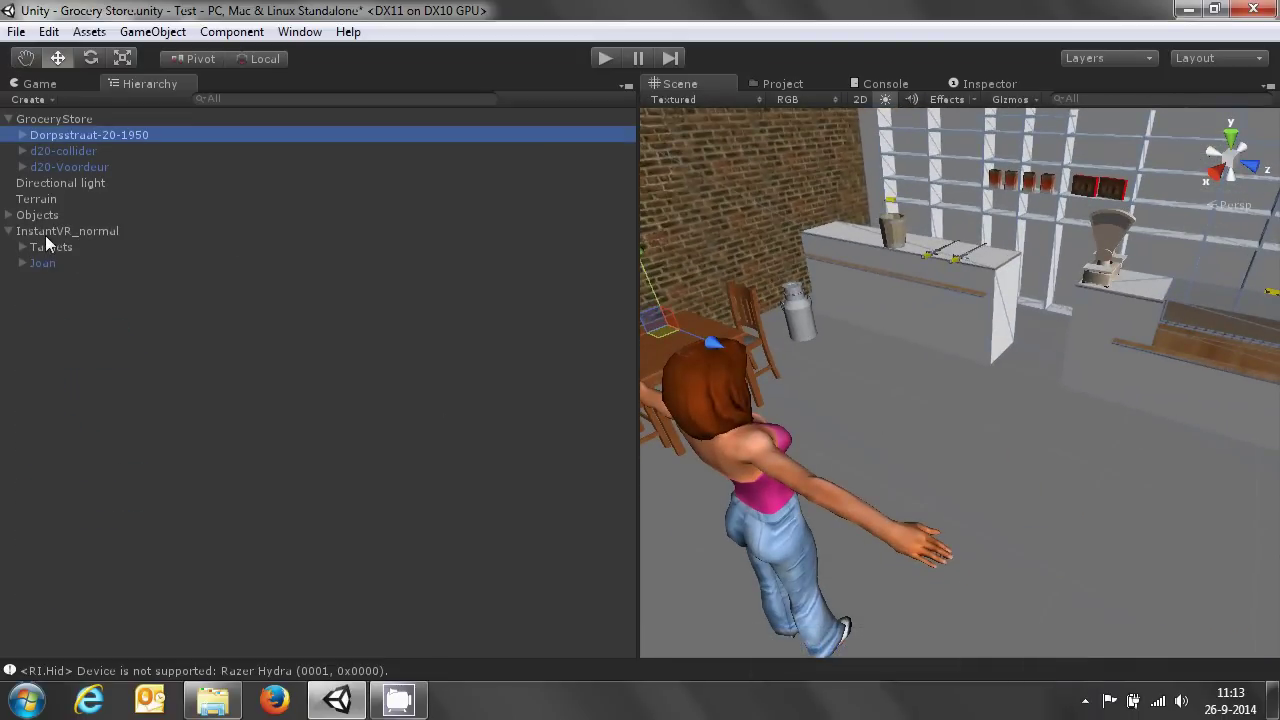
left_click(45, 231)
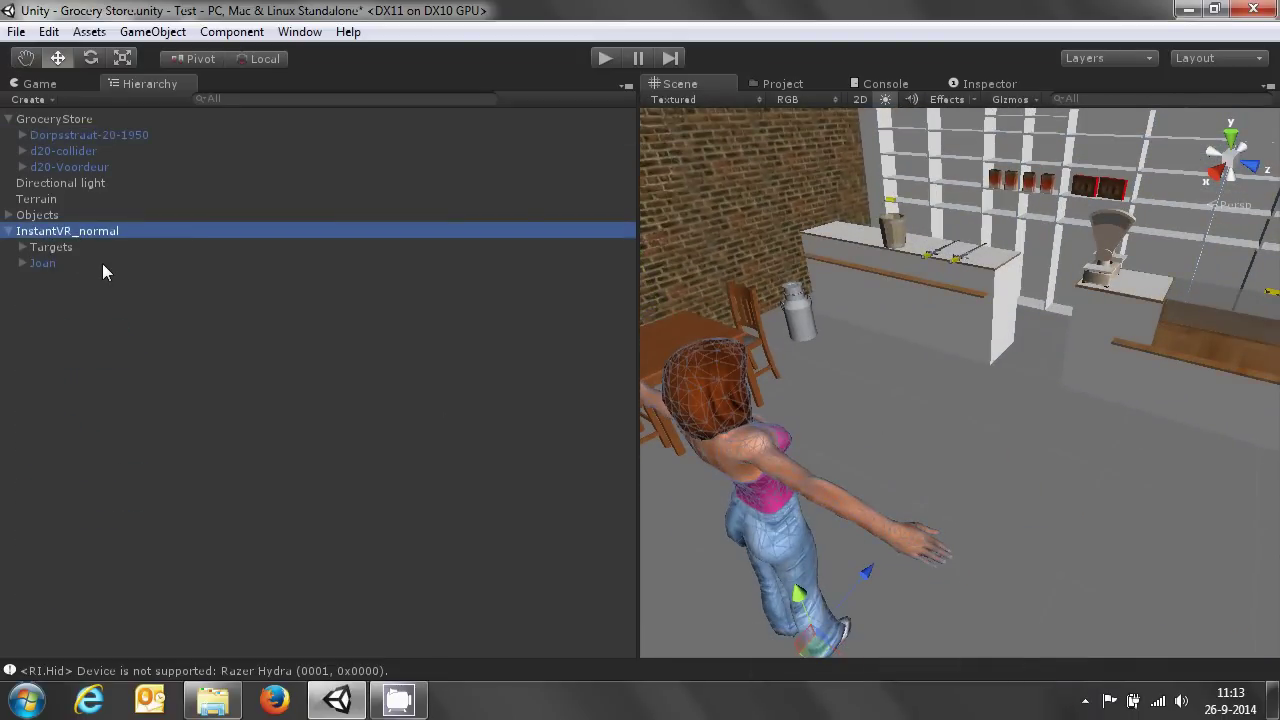
key("Delete")
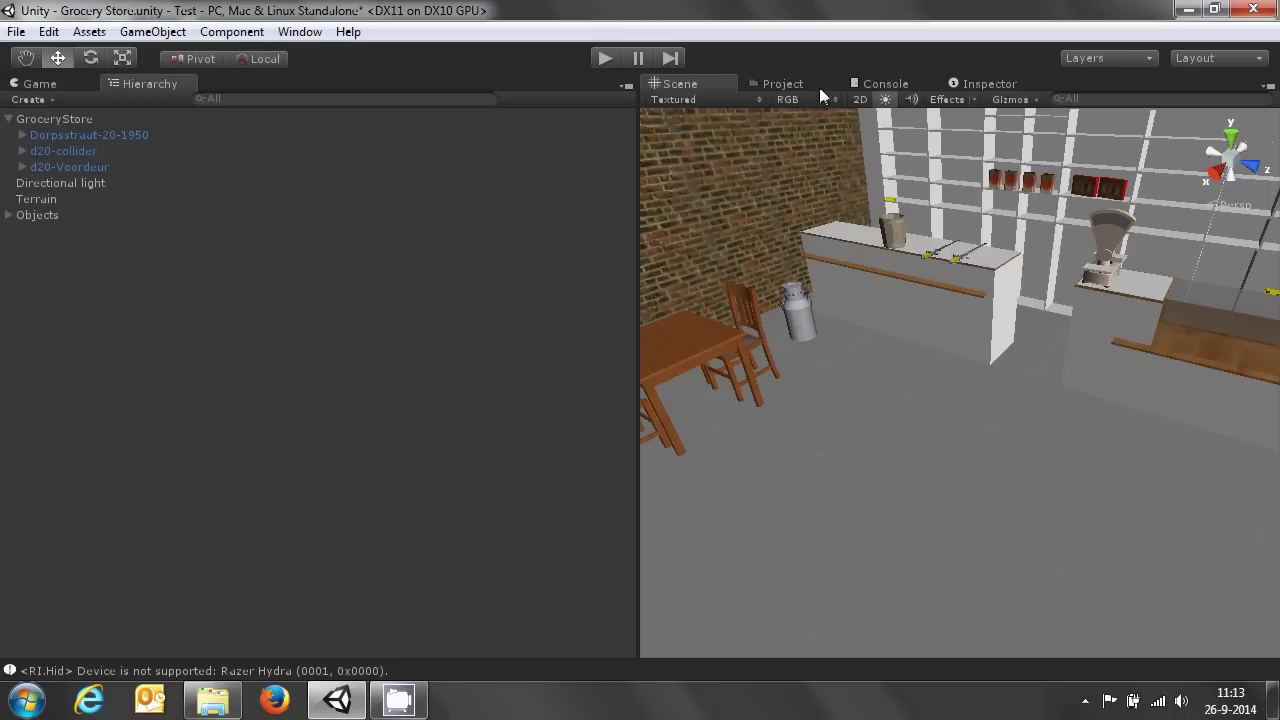
Drag a fresh InstantVR_normal prefab from the InstantVR asset folder into the Hierarchy.
left_click(781, 84)
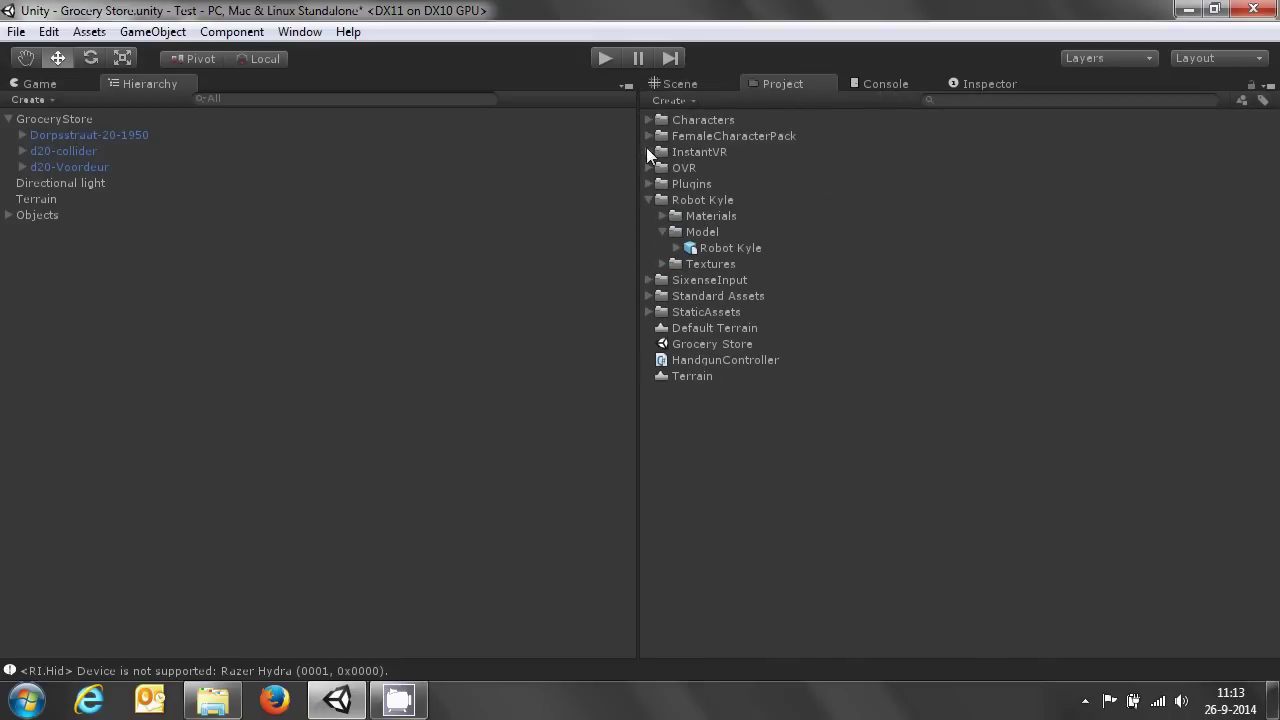
left_click(648, 151)
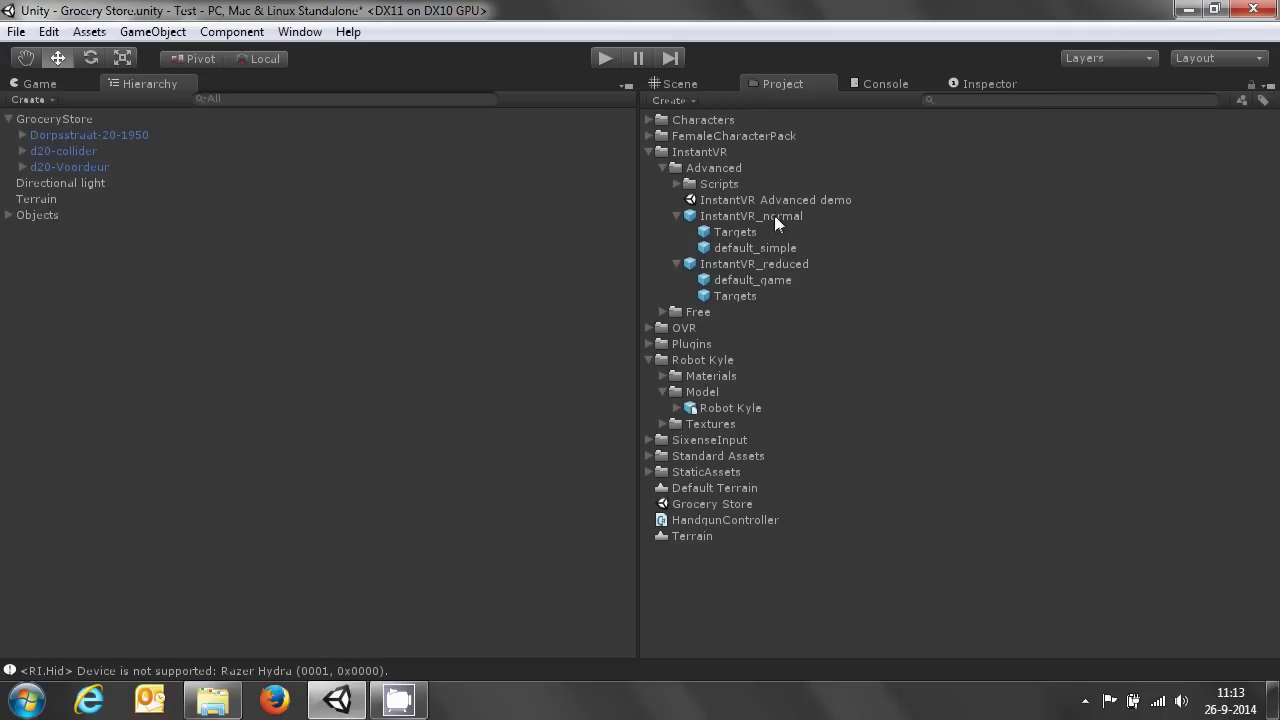
left_click_drag(774, 215, 178, 303)
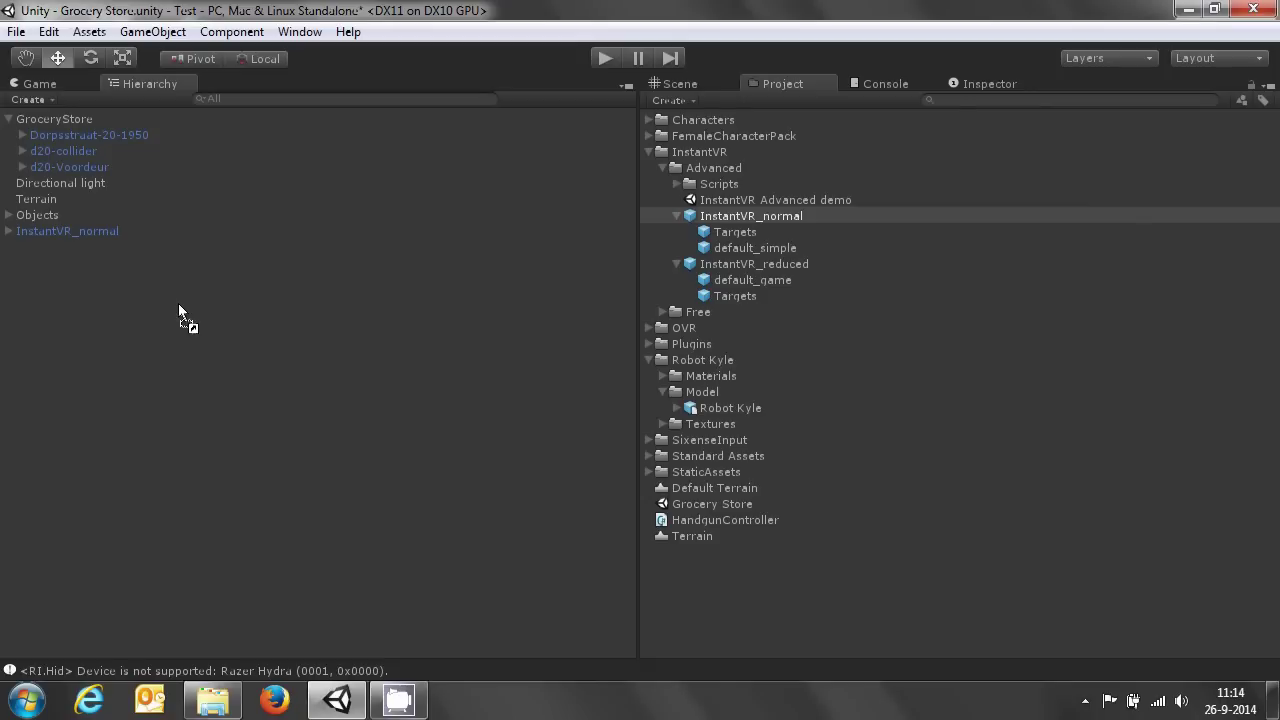
Delete the newly added InstantVR_normal avatar from the Hierarchy.
left_click(61, 231)
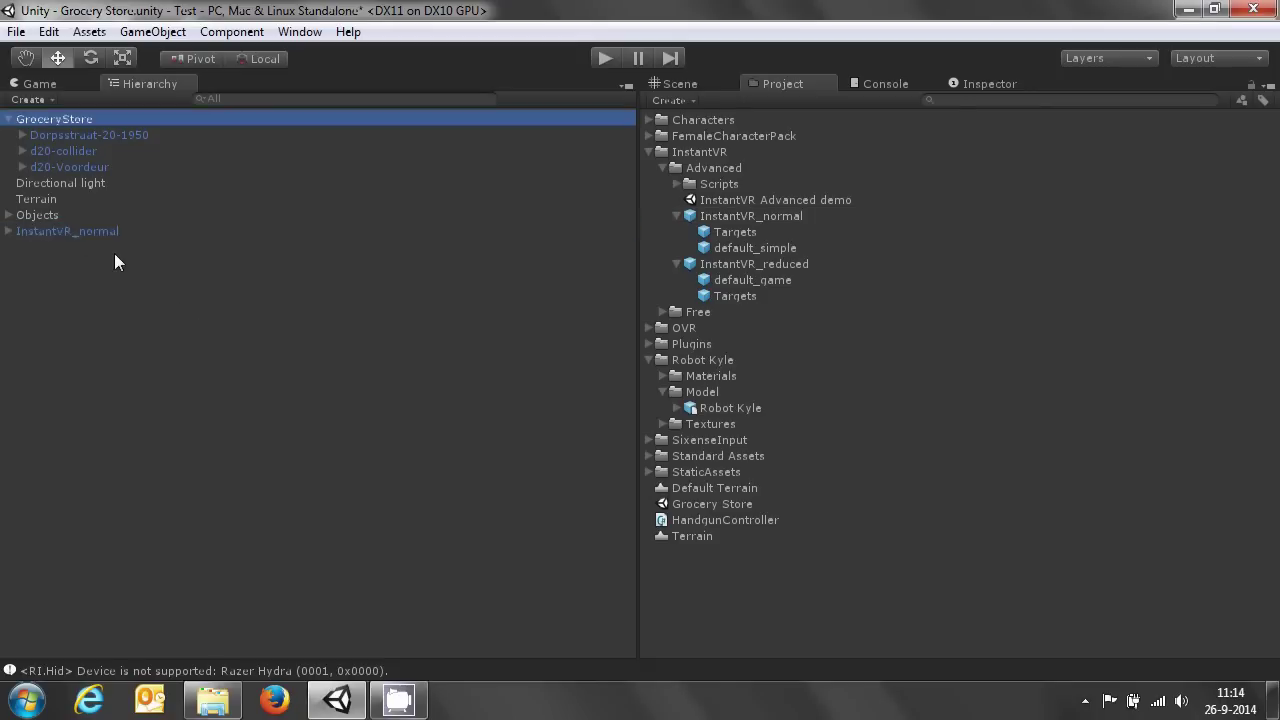
key("Home")
left_click(74, 232)
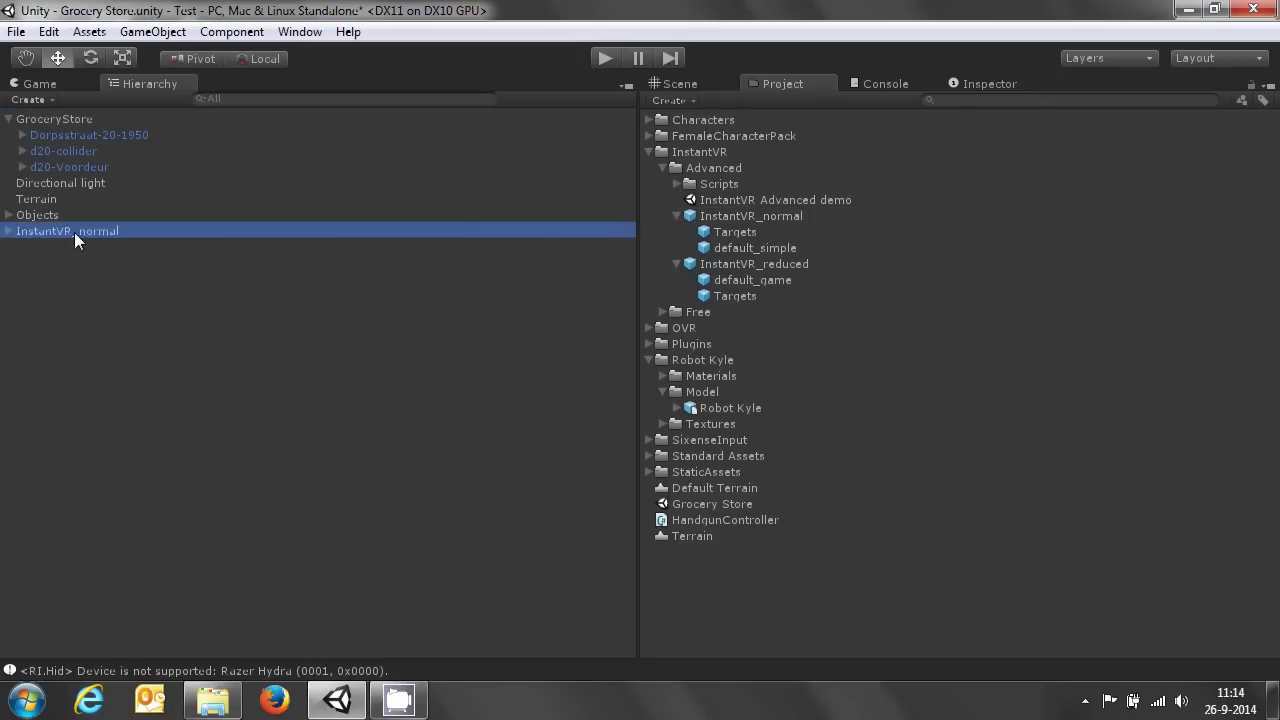
key("Delete")
Inspect the GroceryStore building, Objects group, Directional light and Terrain, then clear the selection.
left_click(676, 84)
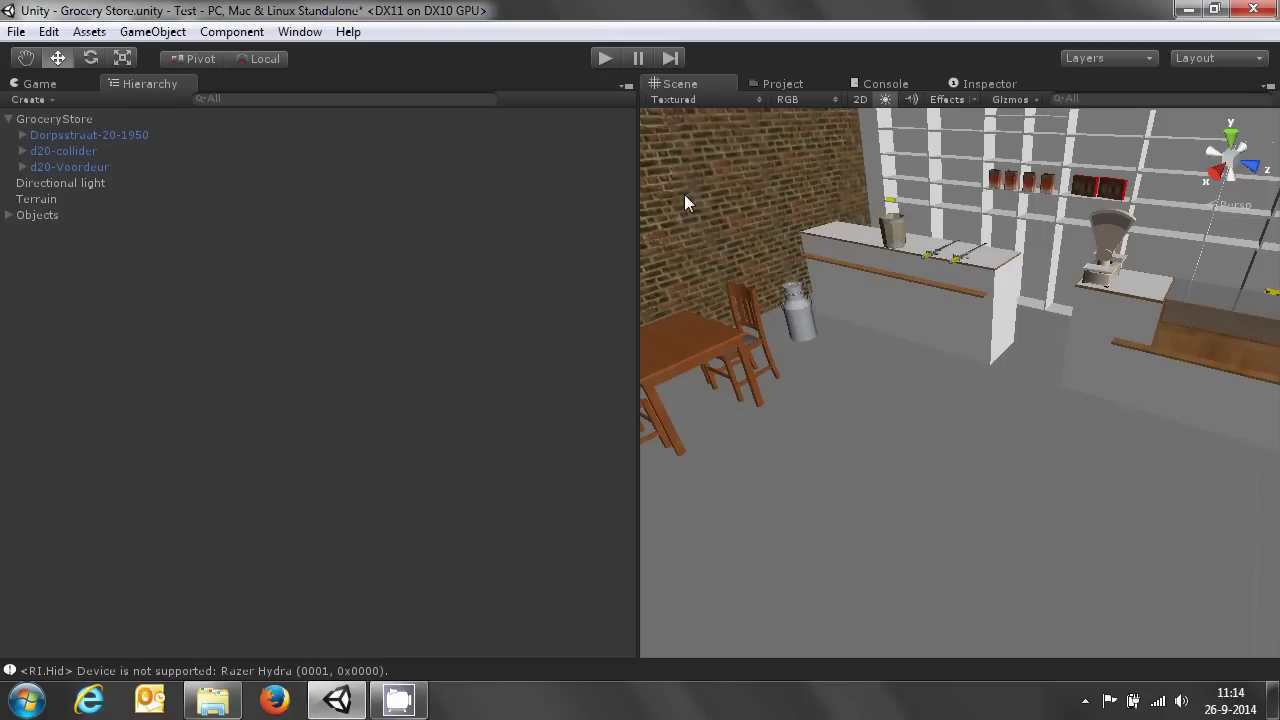
left_click(54, 119)
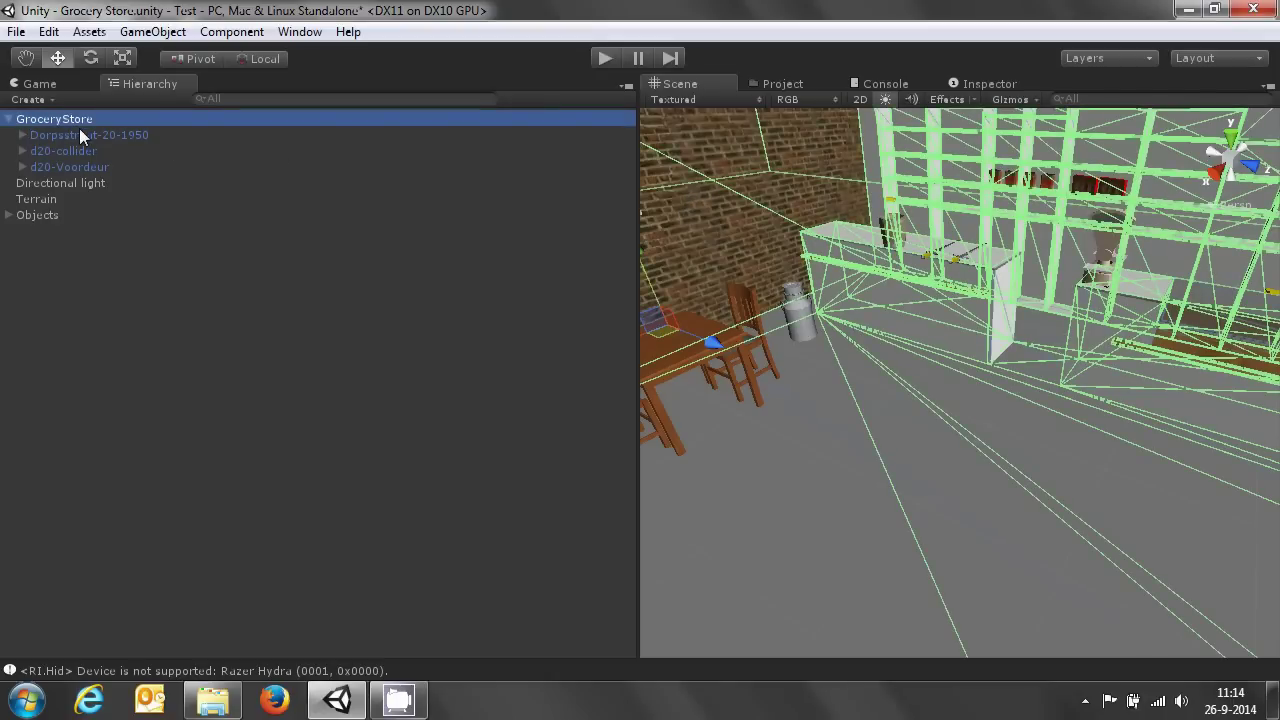
left_click(46, 215)
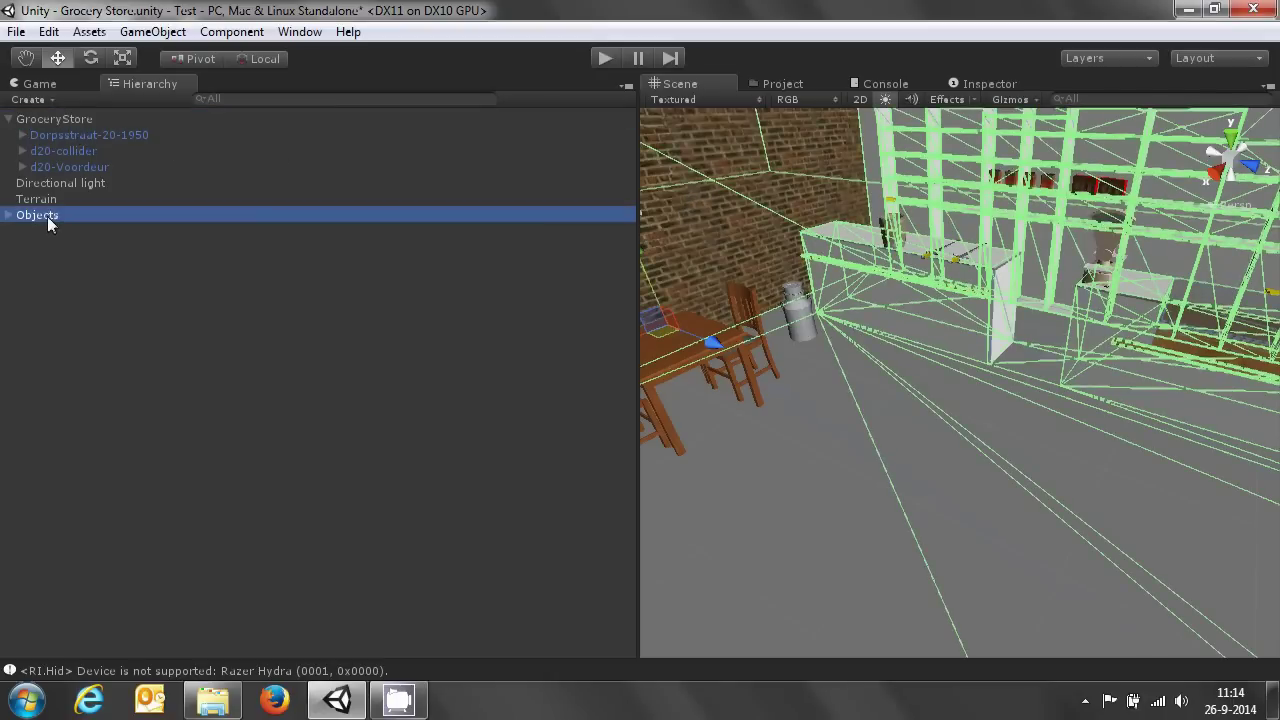
left_click(68, 185)
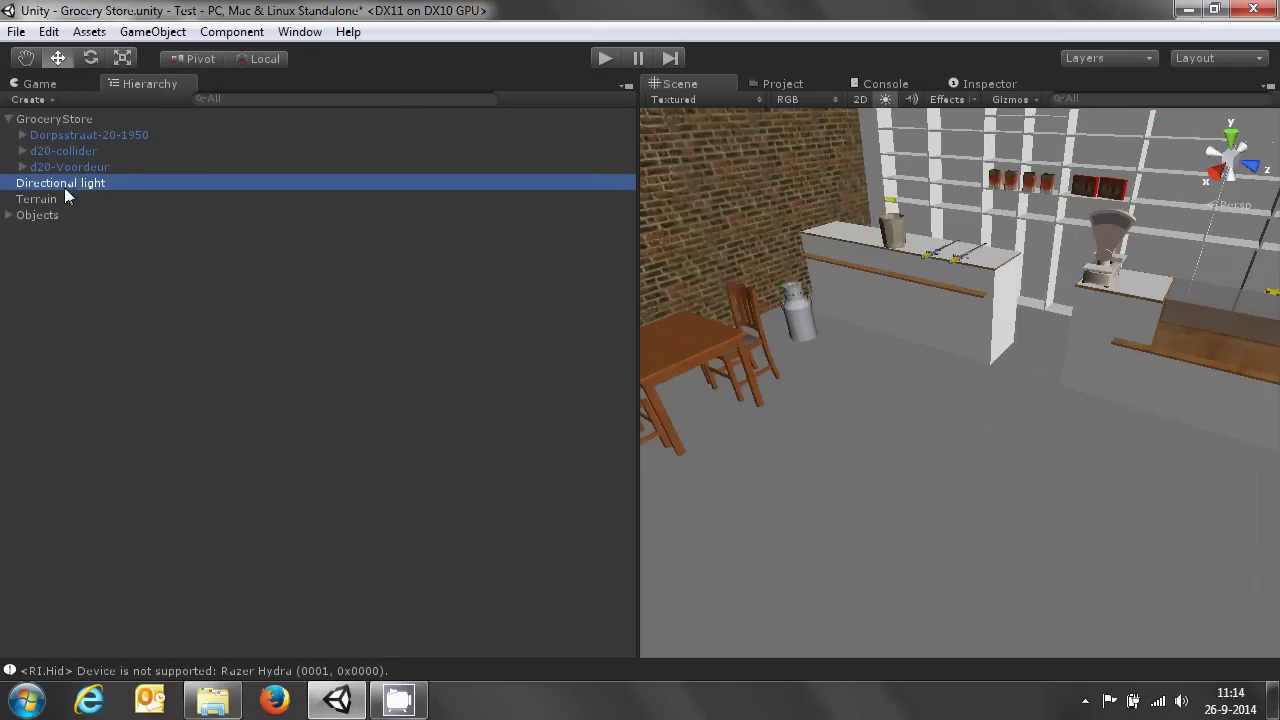
left_click(57, 199)
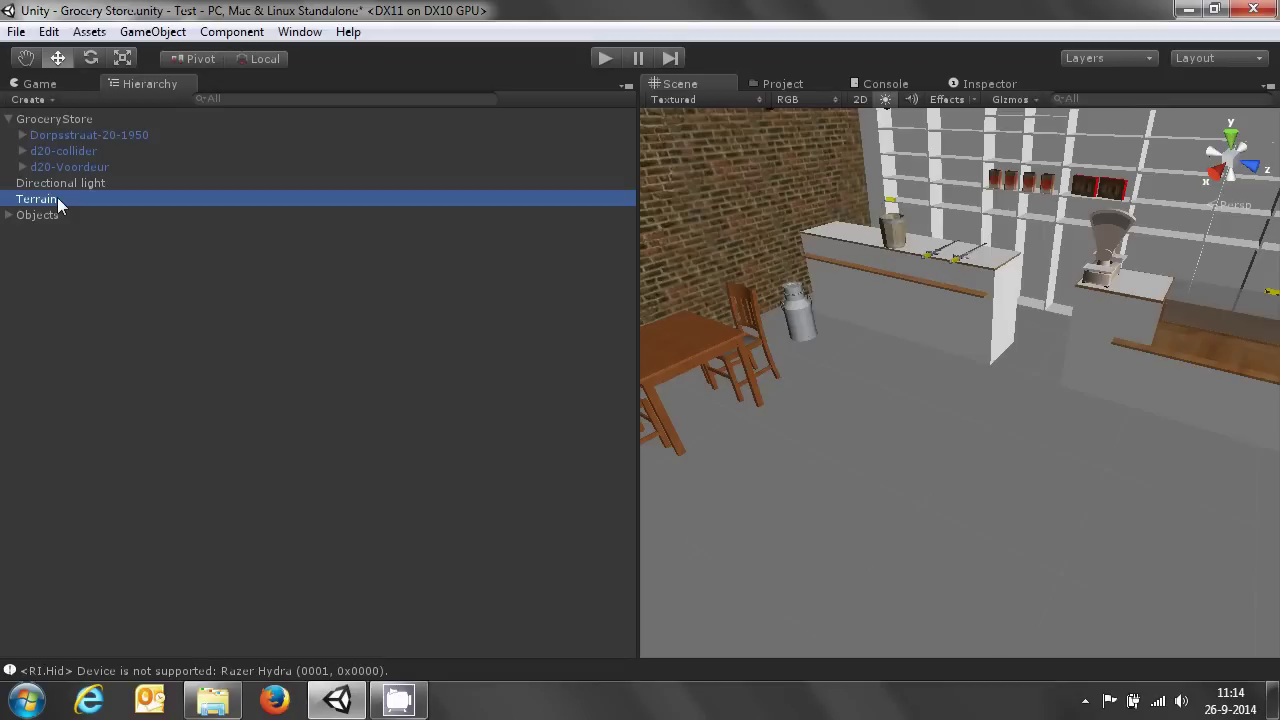
left_click(56, 265)
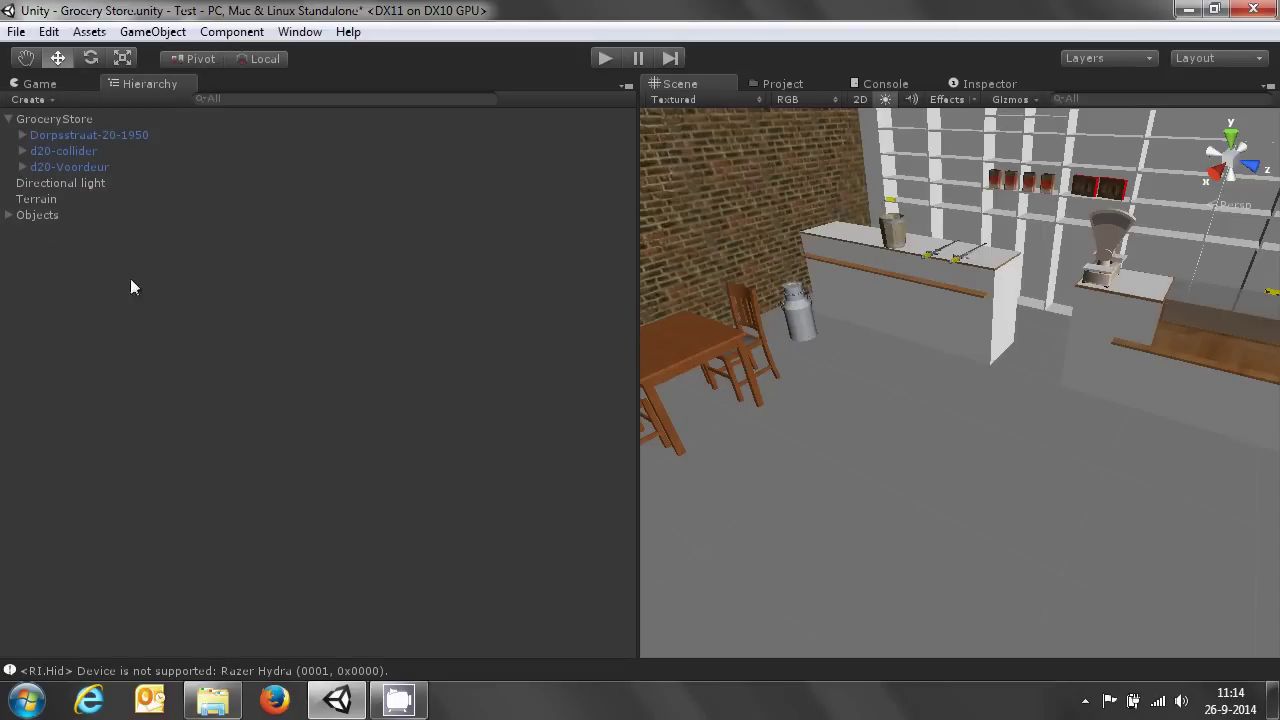
left_click(783, 80)
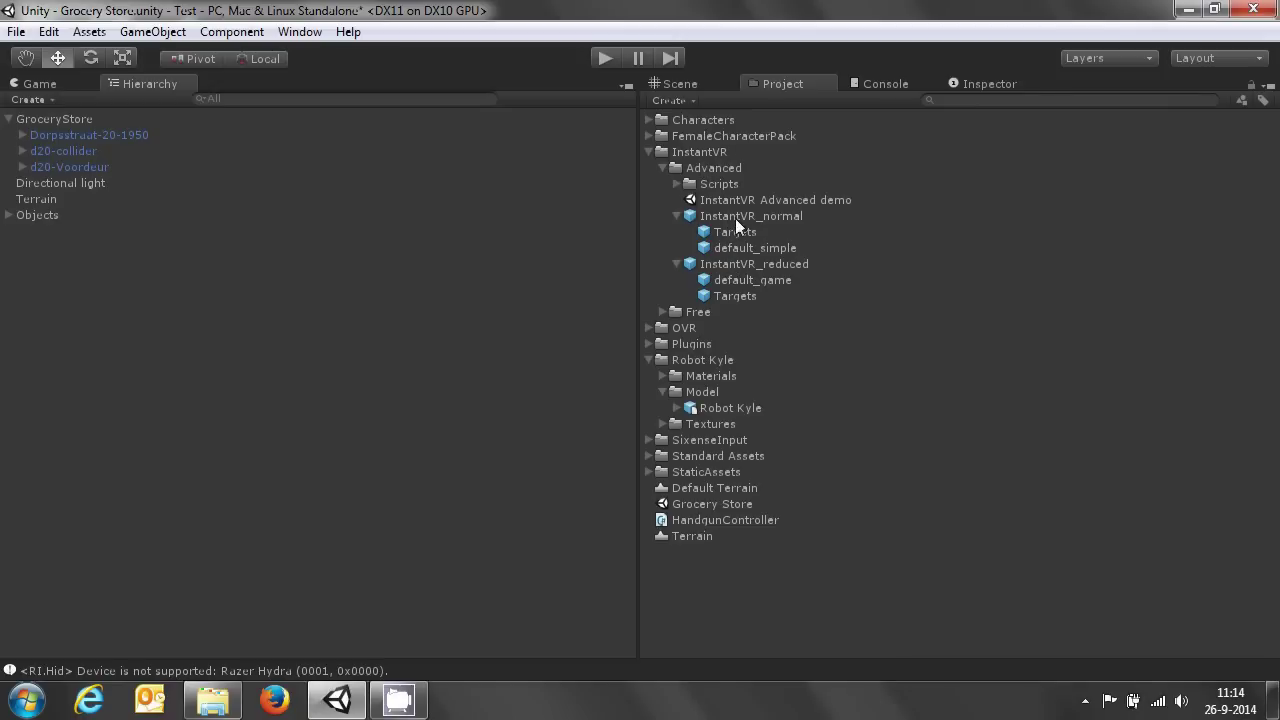
Add a new InstantVR_normal prefab as a root object and frame it in the Scene view.
left_click_drag(735, 218, 267, 217)
left_click_drag(168, 266, 166, 259)
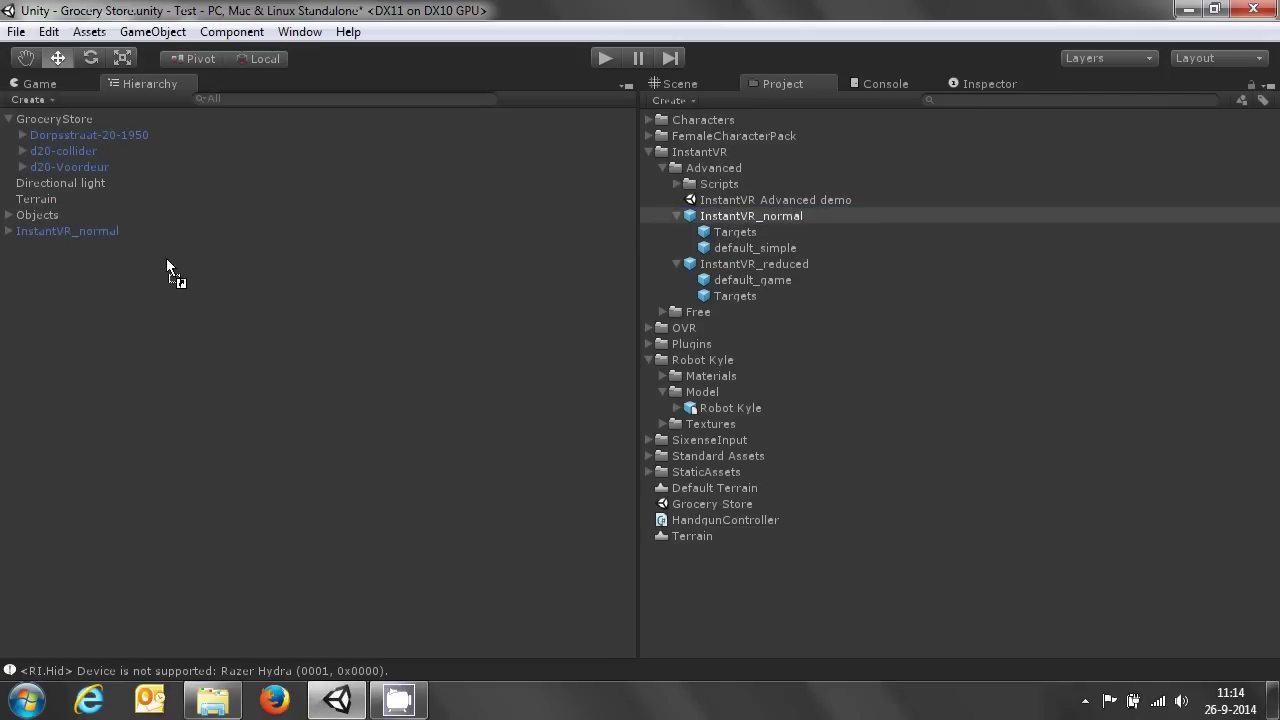
left_click(697, 84)
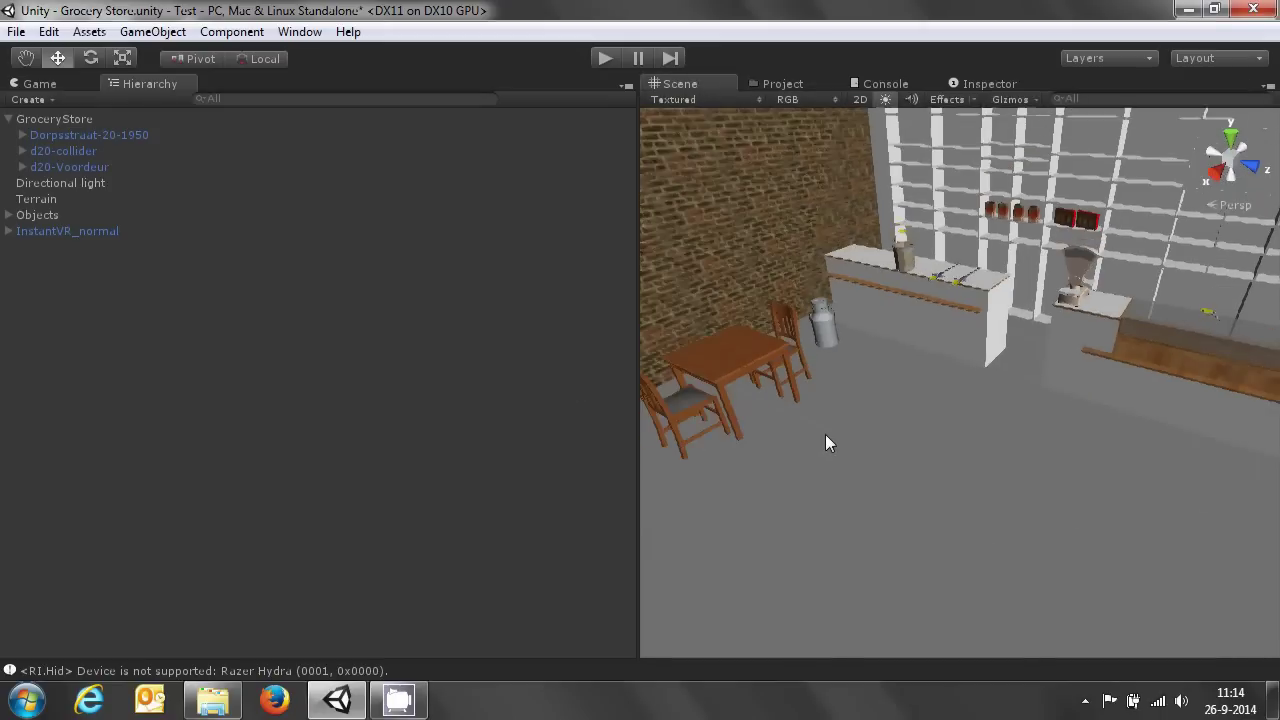
left_click(82, 231)
key("f")
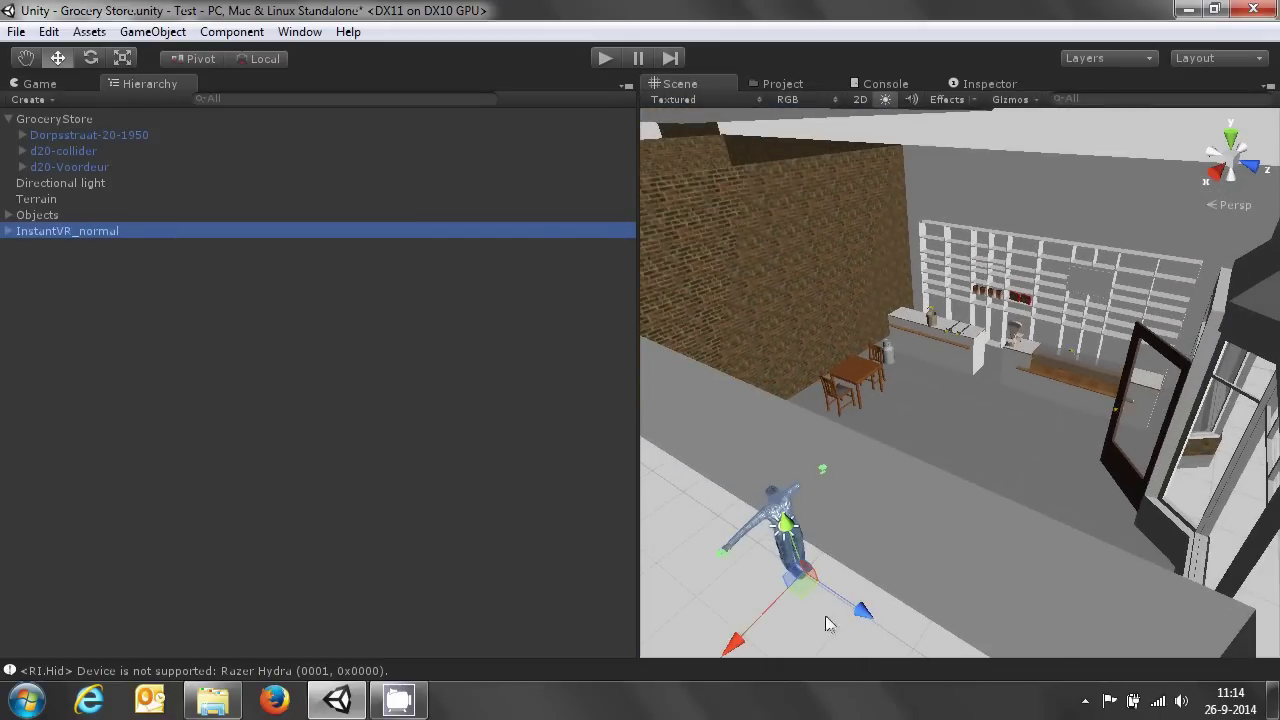
Move the avatar along X into the store beside the table, then start Play mode.
left_click_drag(737, 646, 767, 620)
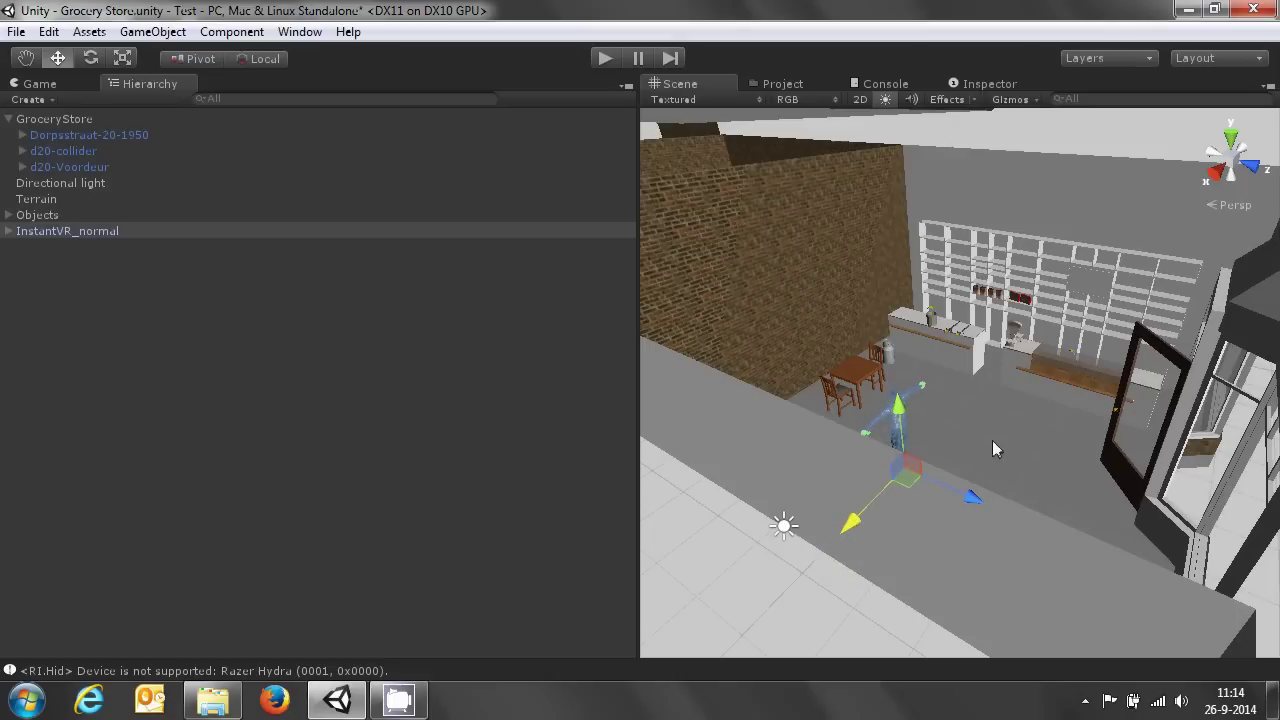
left_click(98, 58)
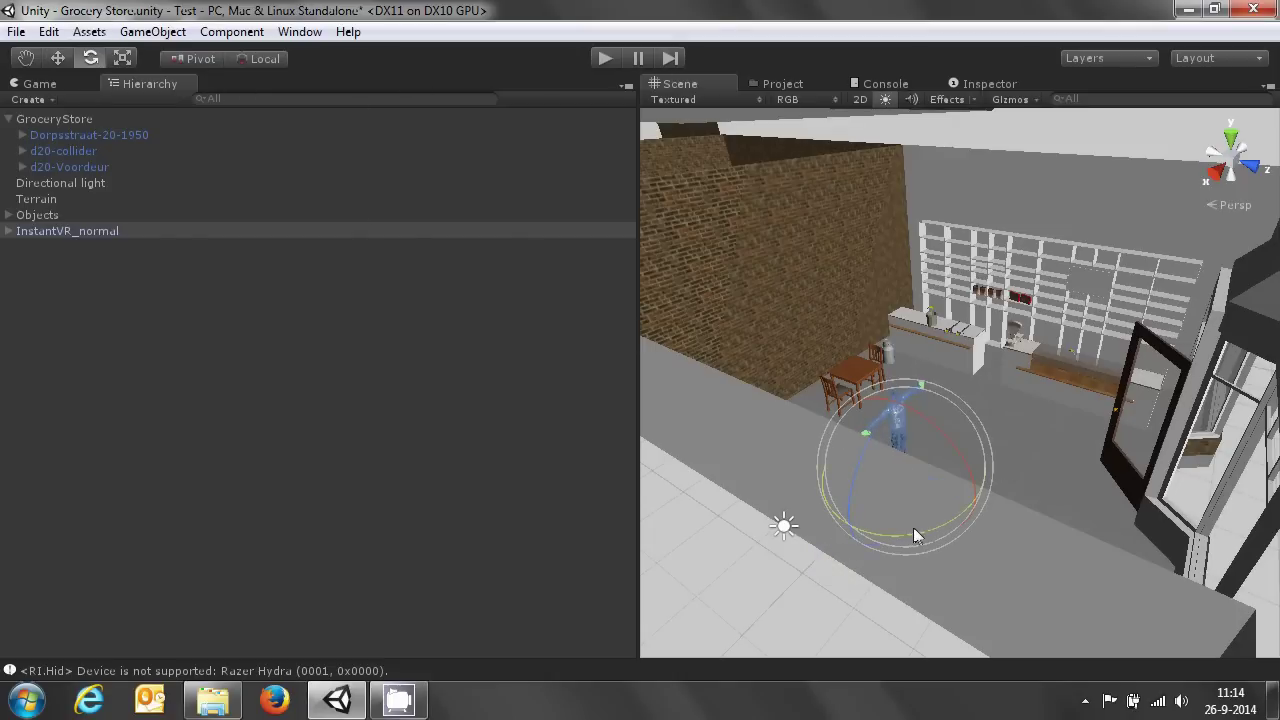
key("f")
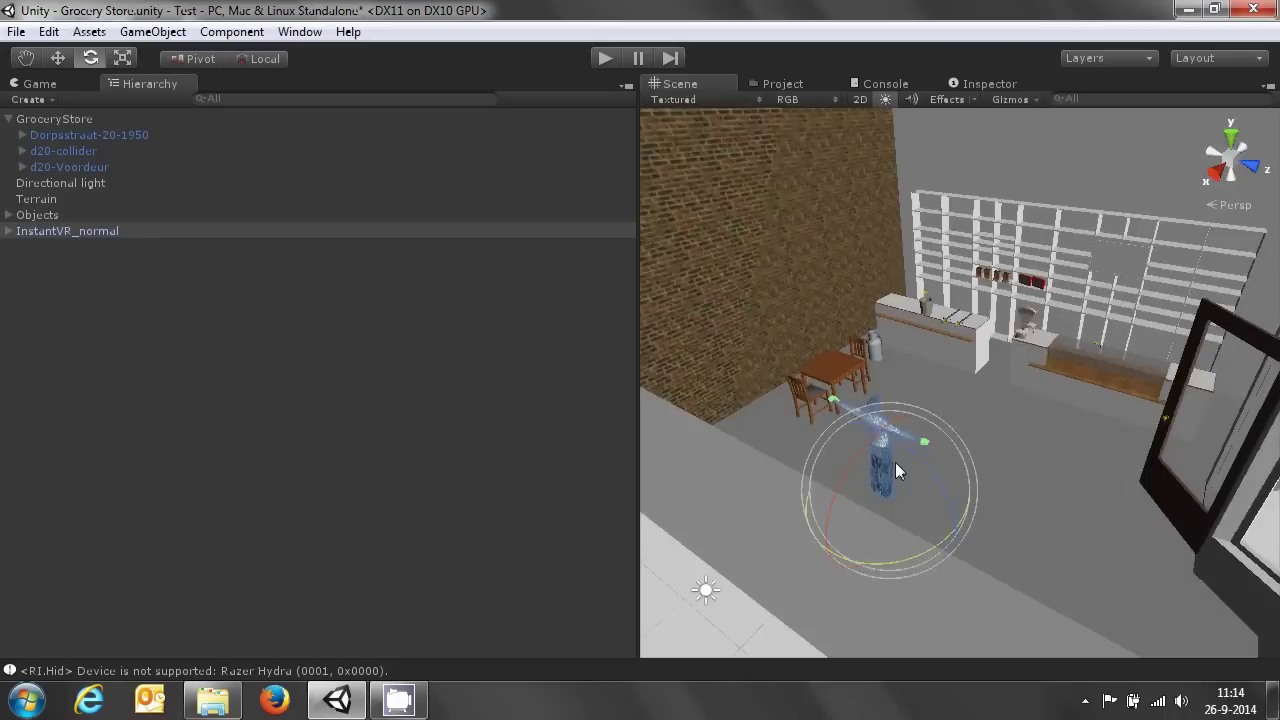
middle_click_drag(908, 400, 993, 452)
left_click(532, 405)
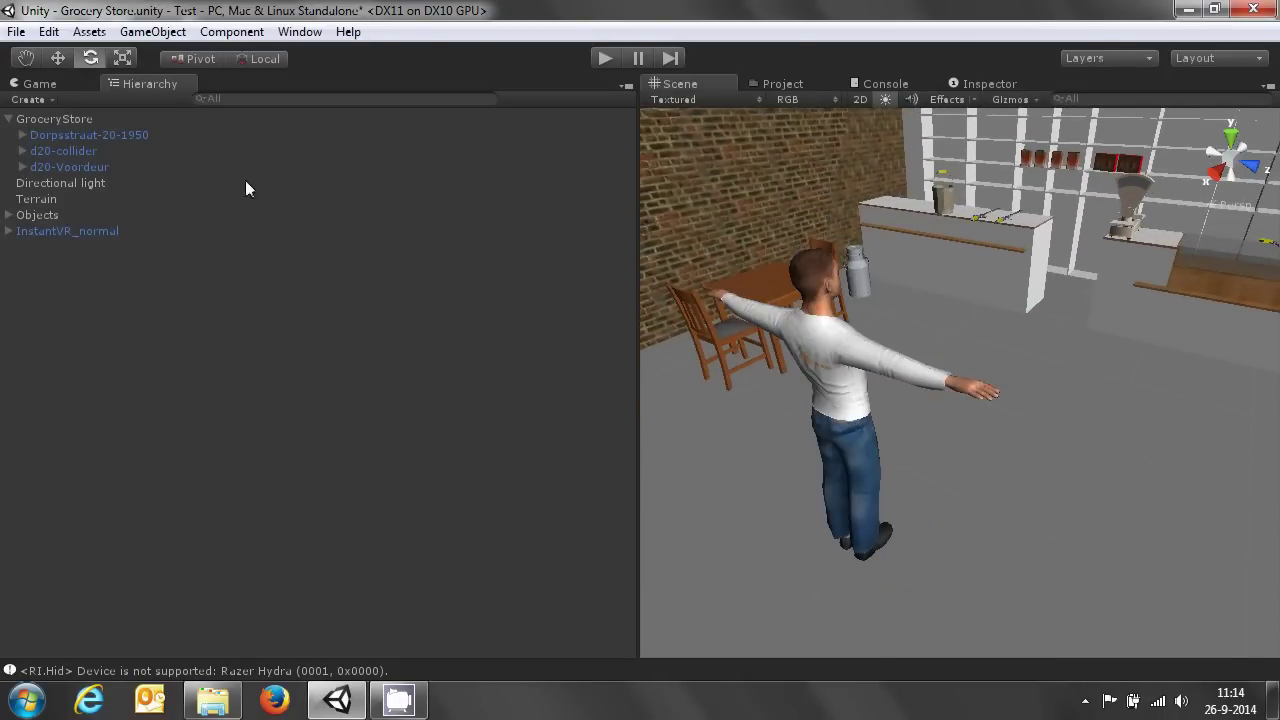
left_click(596, 58)
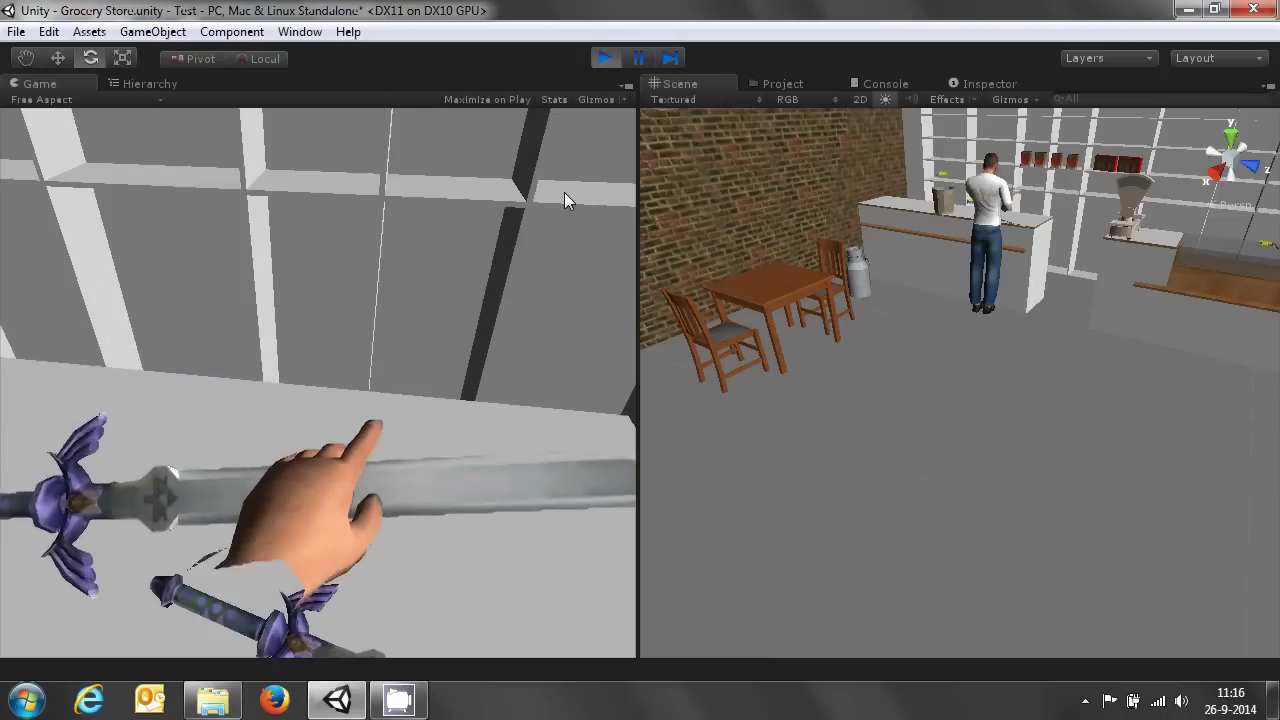
Walk and turn the avatar around the store with W, A, S, D until it faces the camera.
key("w")
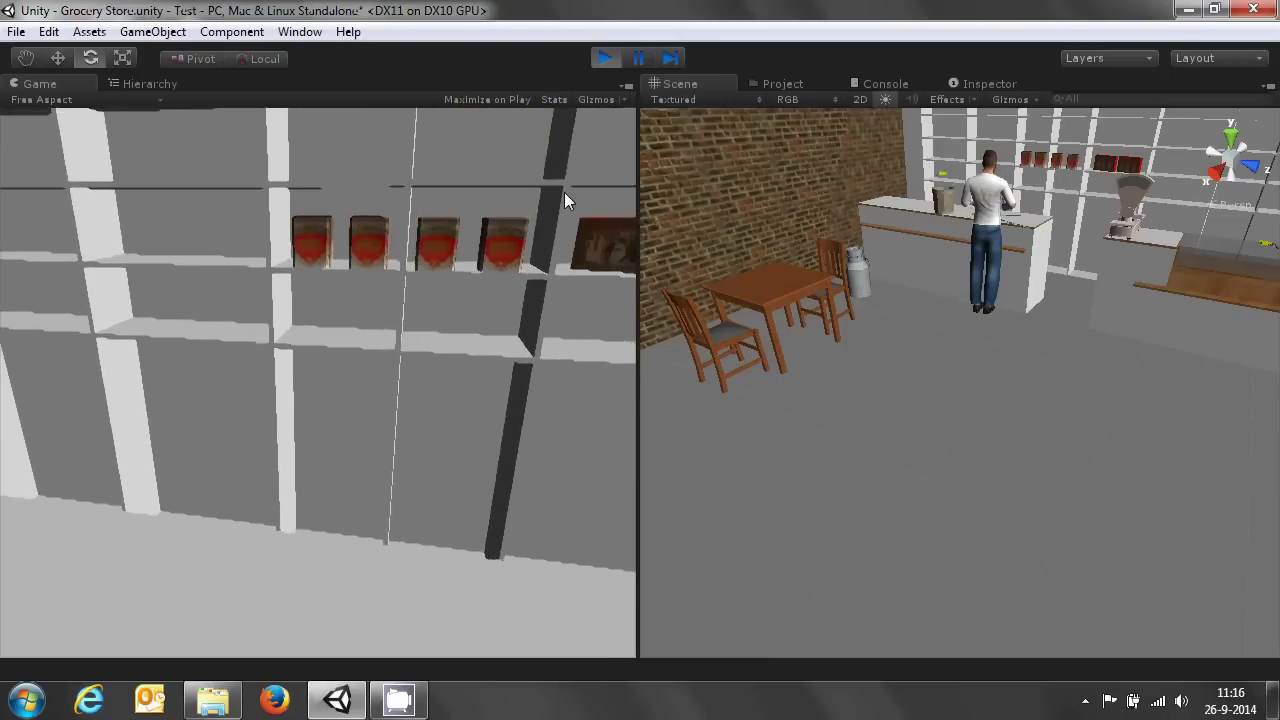
key("s")
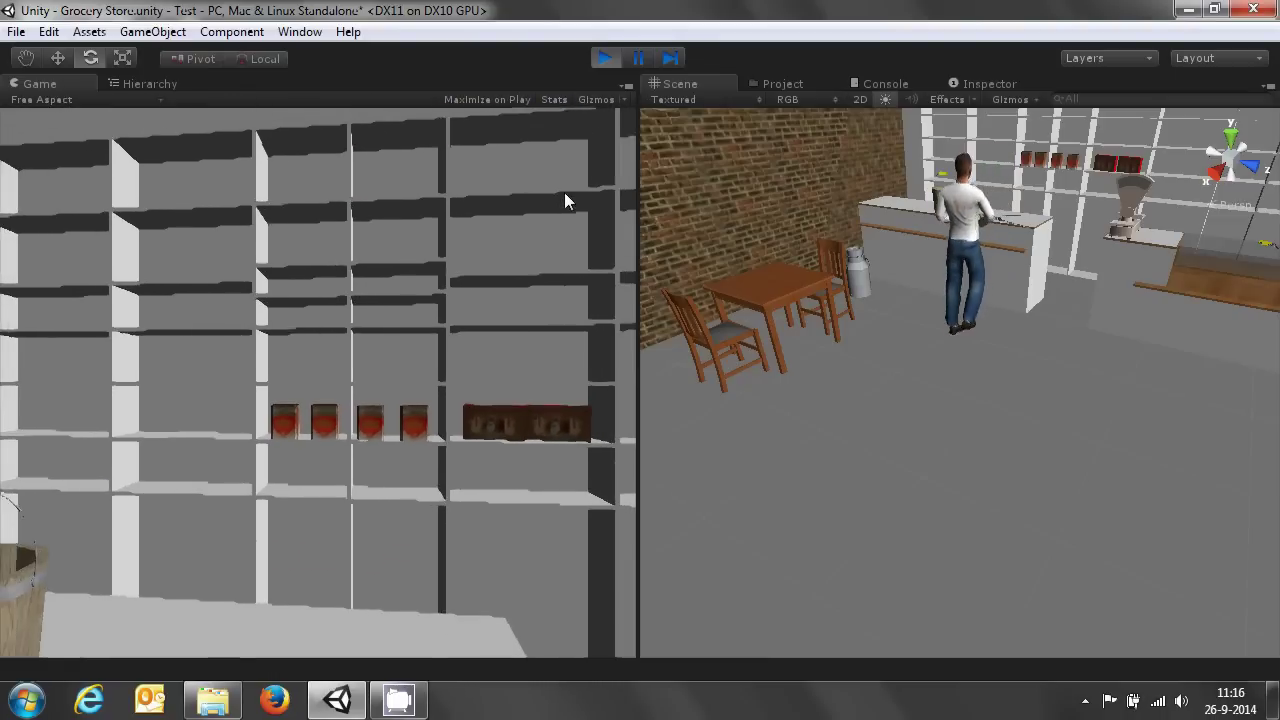
key("s")
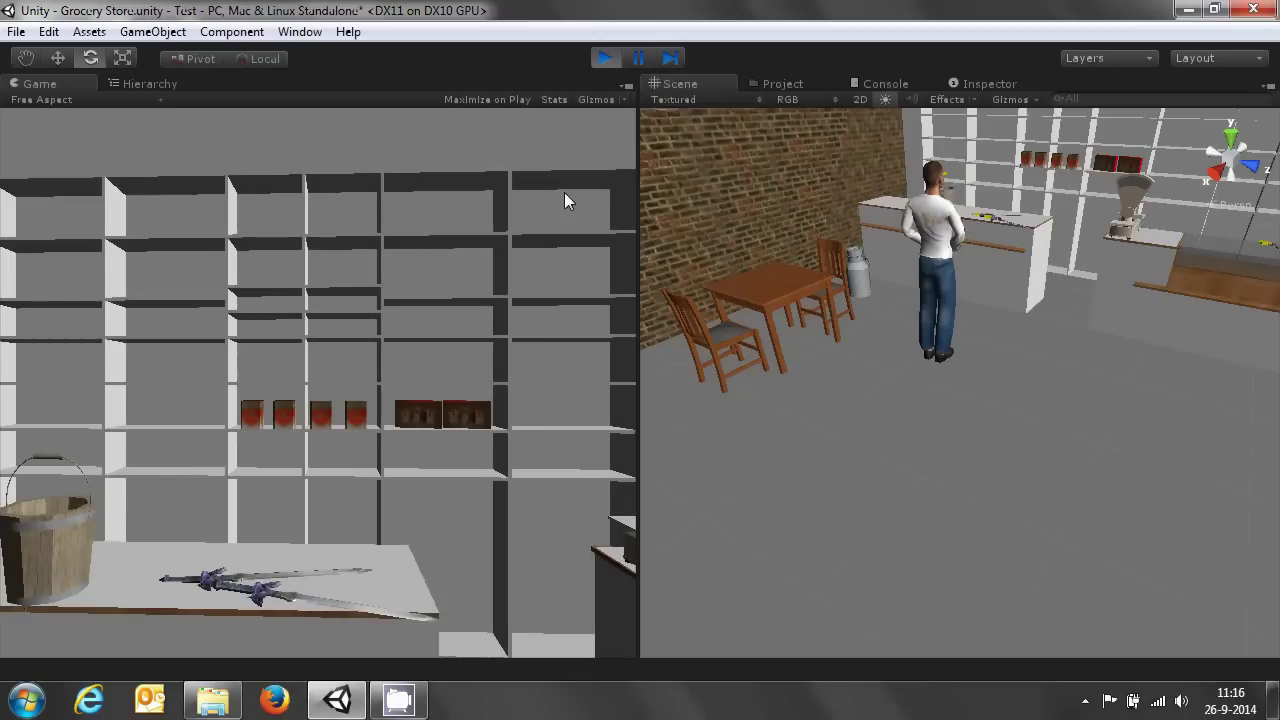
key("s")
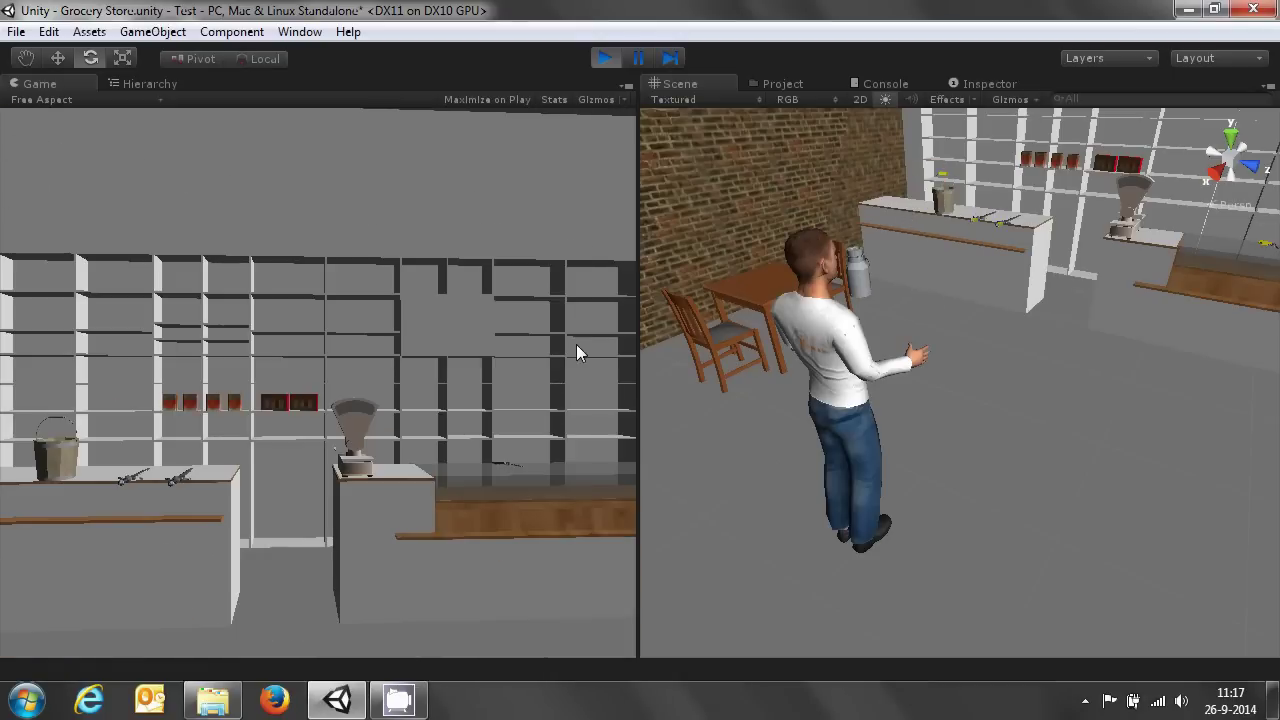
key("d")
key("a")
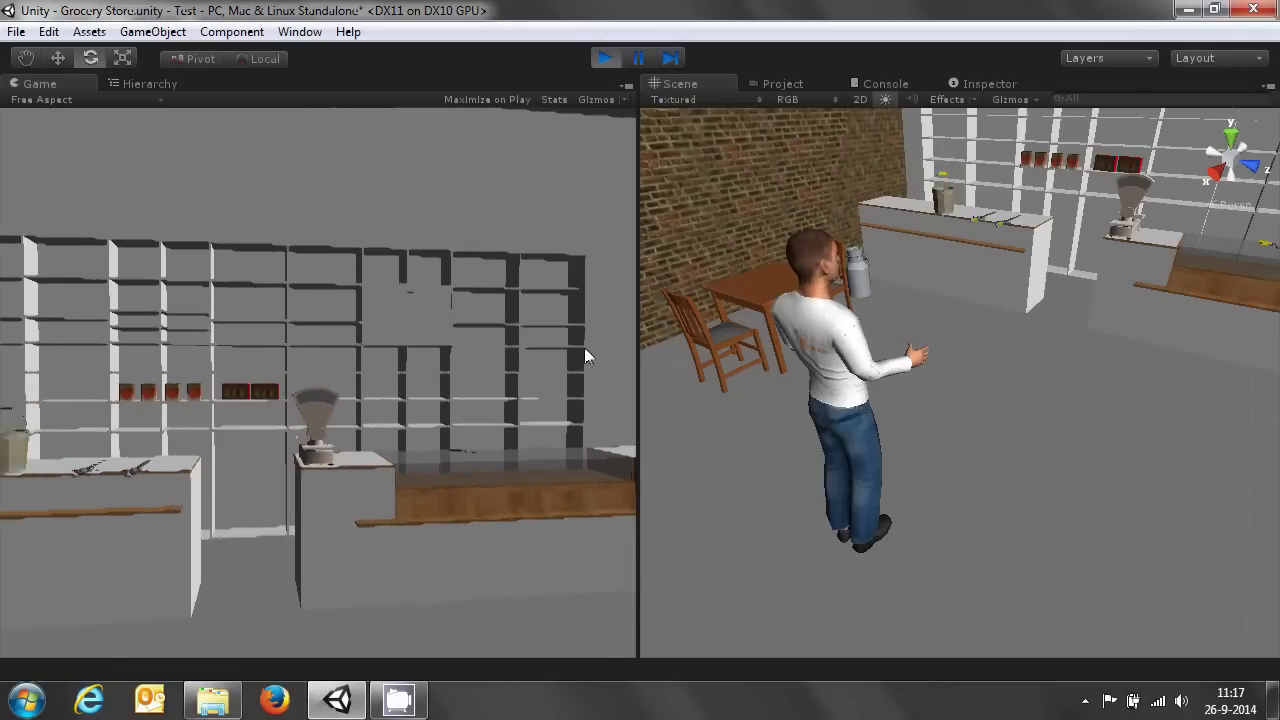
key("w")
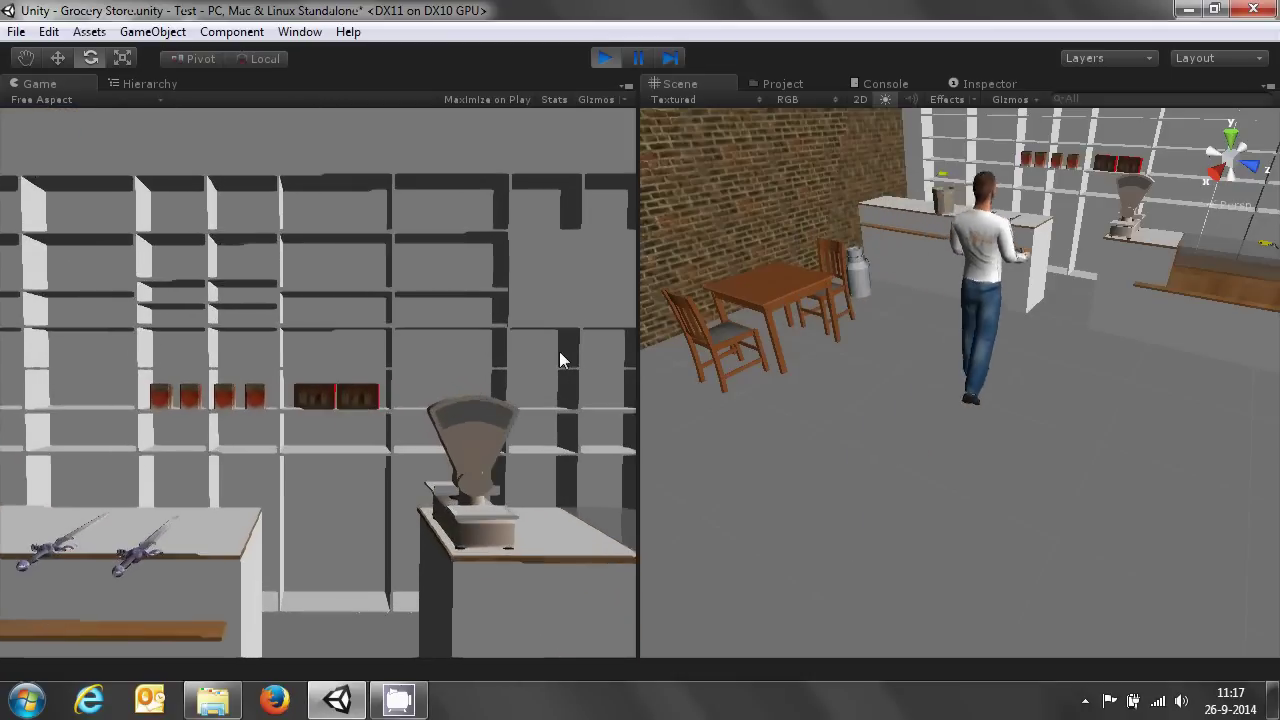
key("d")
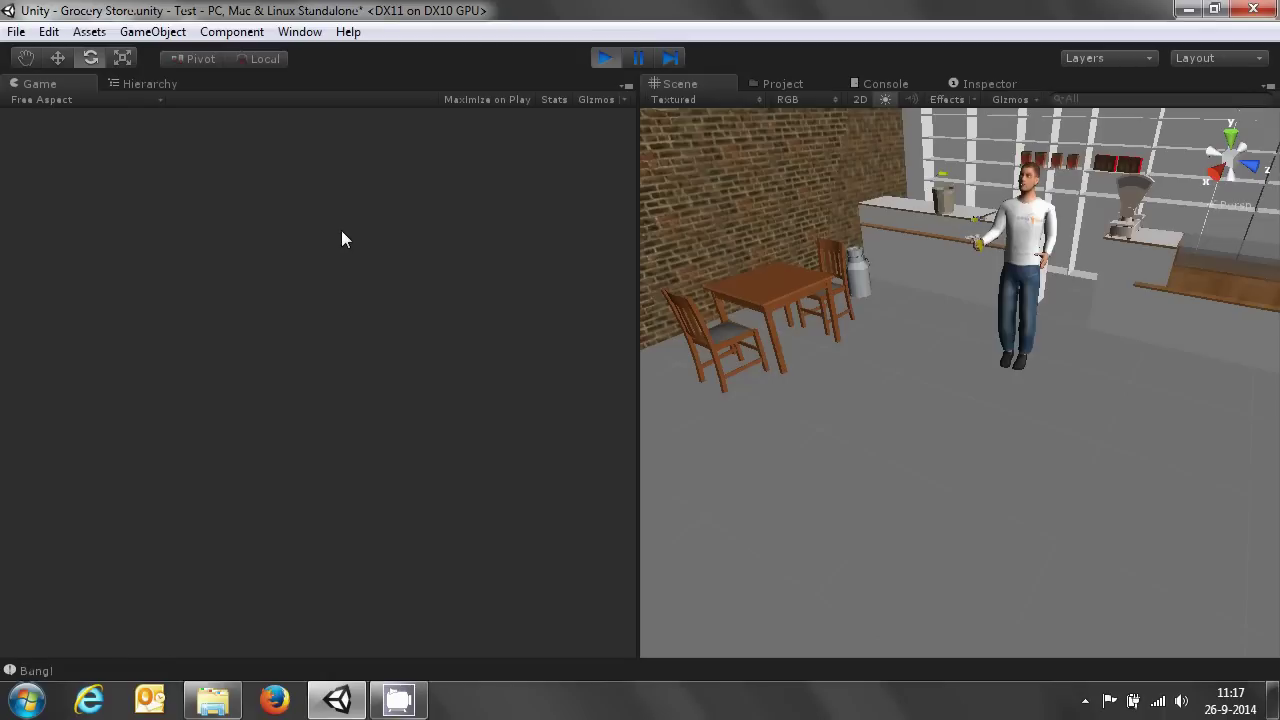
key("w")
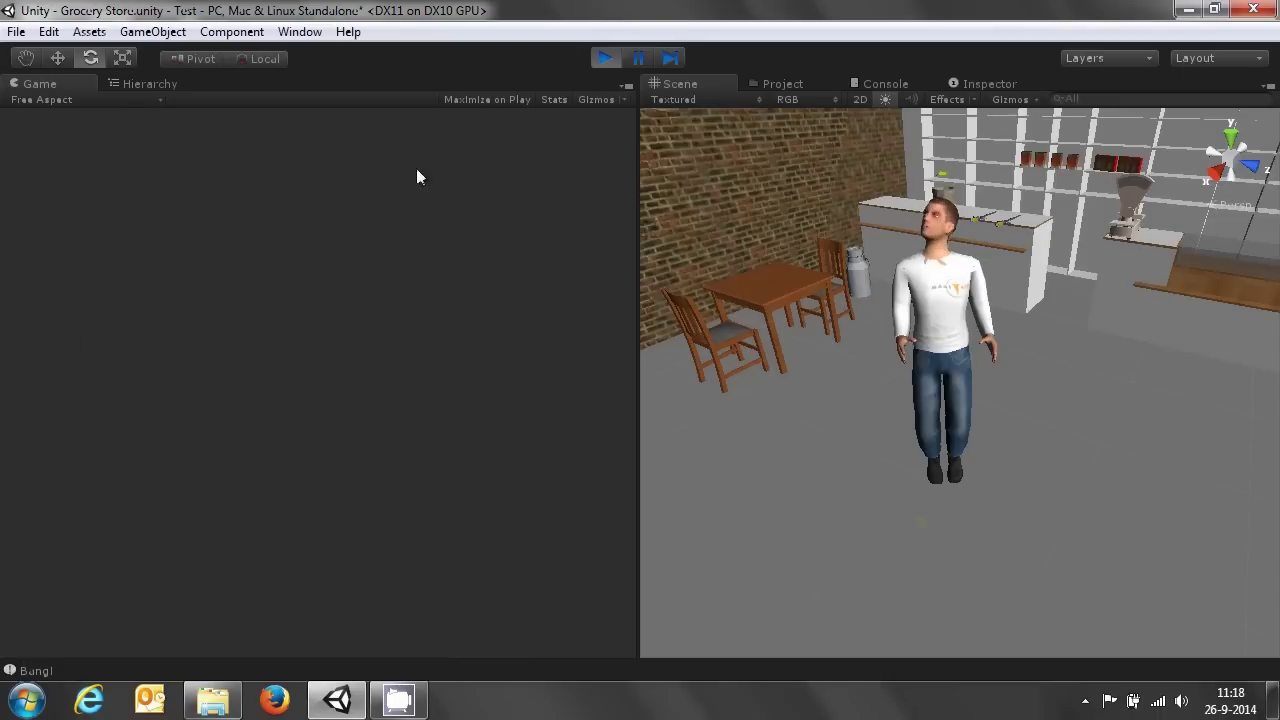
Stop play, select 357 Magnum Handle under Objects, and open its HandgunController script from the Inspector.
left_click(606, 58)
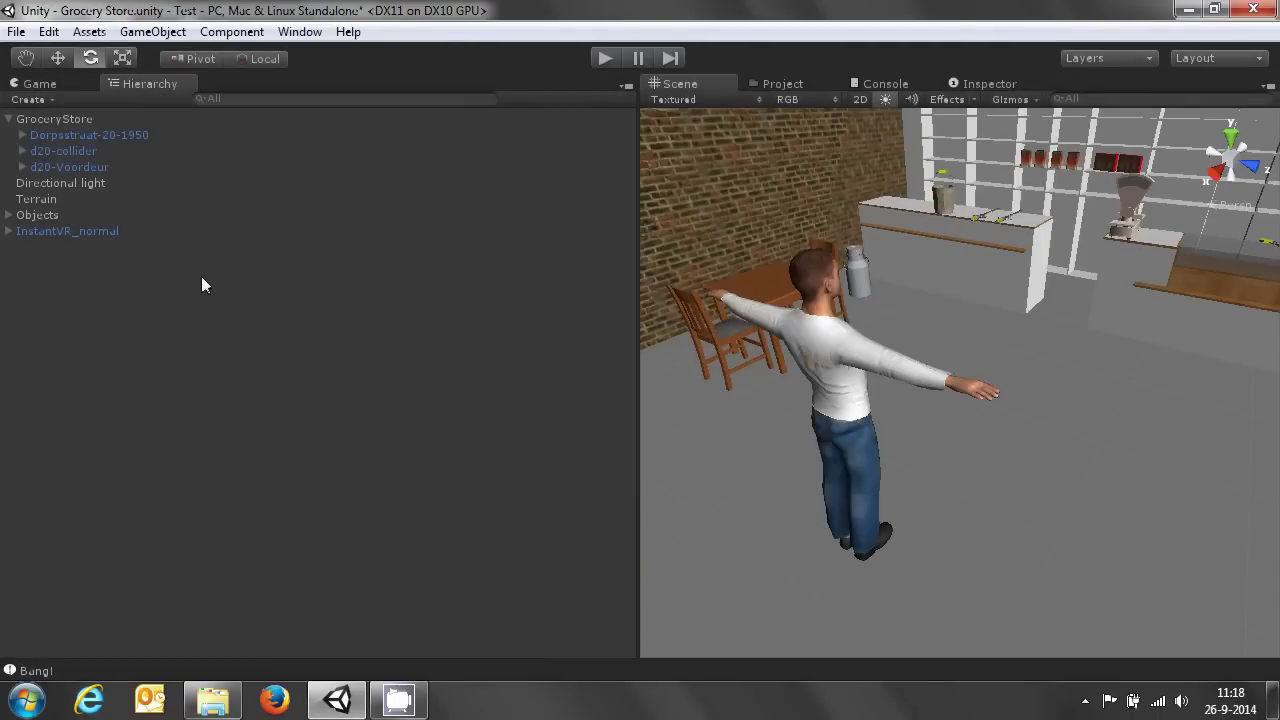
left_click(9, 215)
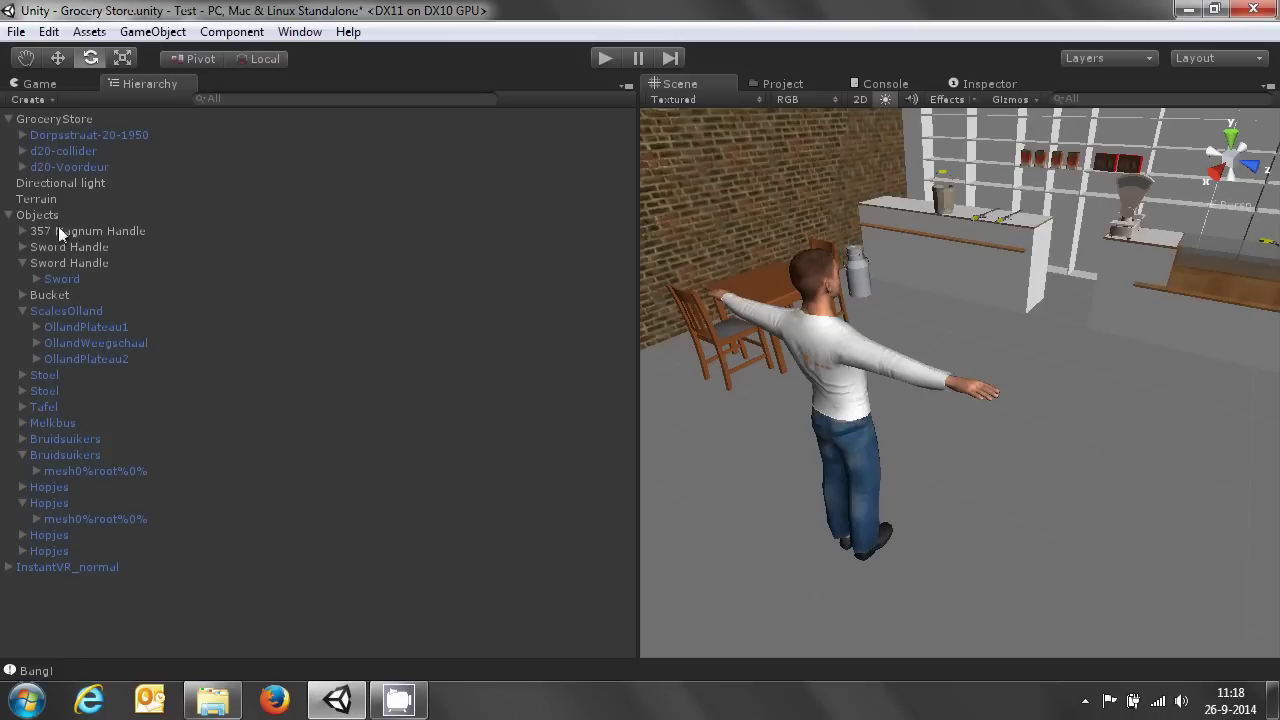
left_click(58, 226)
left_click(22, 231)
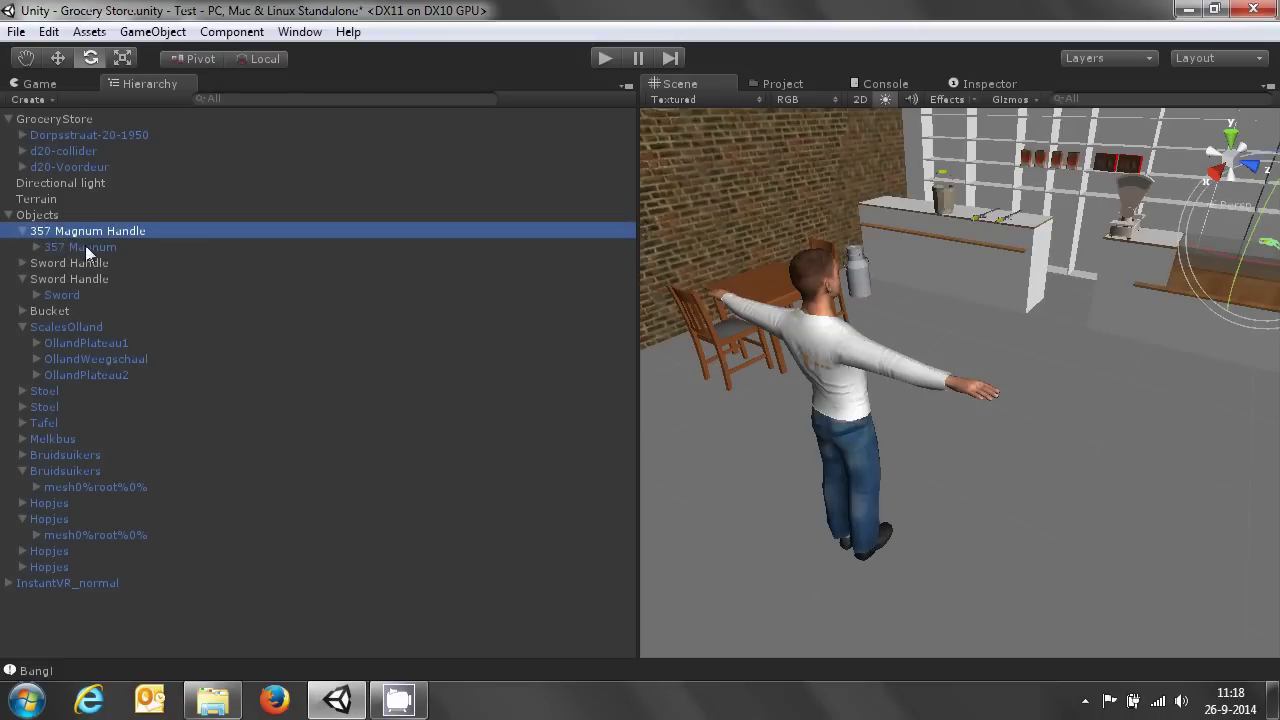
left_click(960, 85)
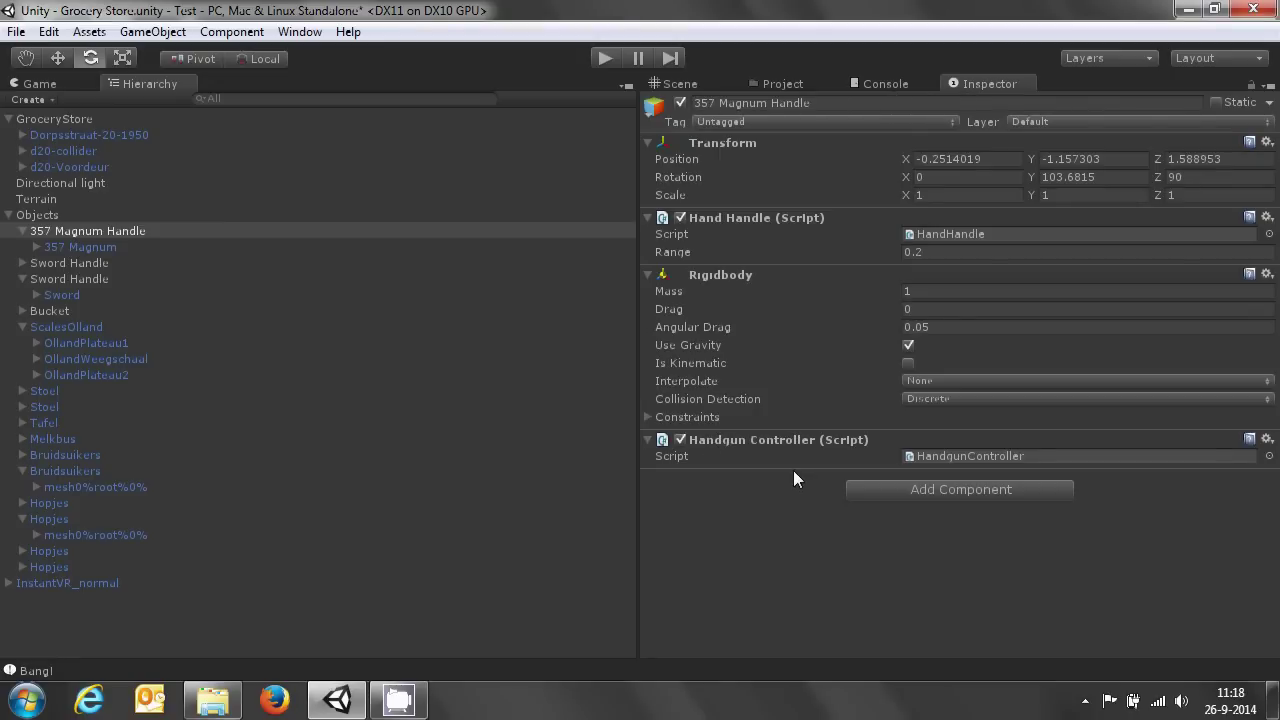
left_click(1046, 452)
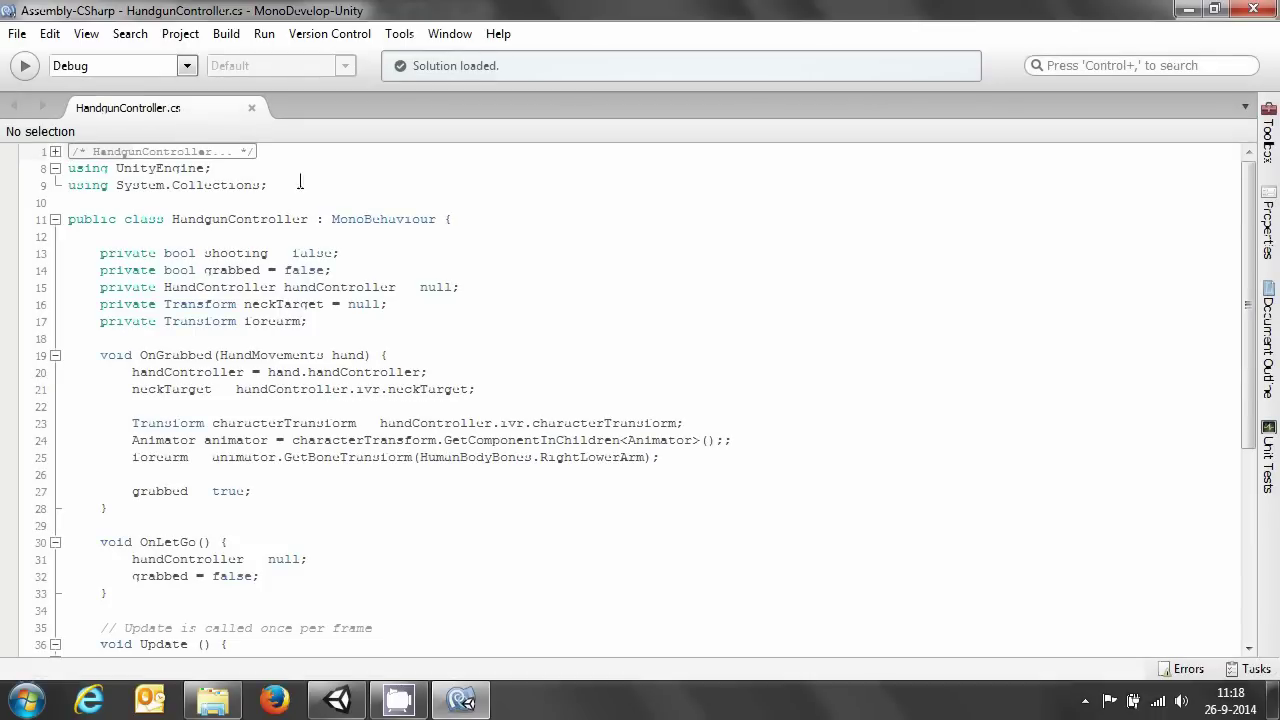
Walk through the OnGrabbed and OnLetGo methods, highlighting the neckTarget and forearm assignments.
scroll(640, 400, "down", 1)
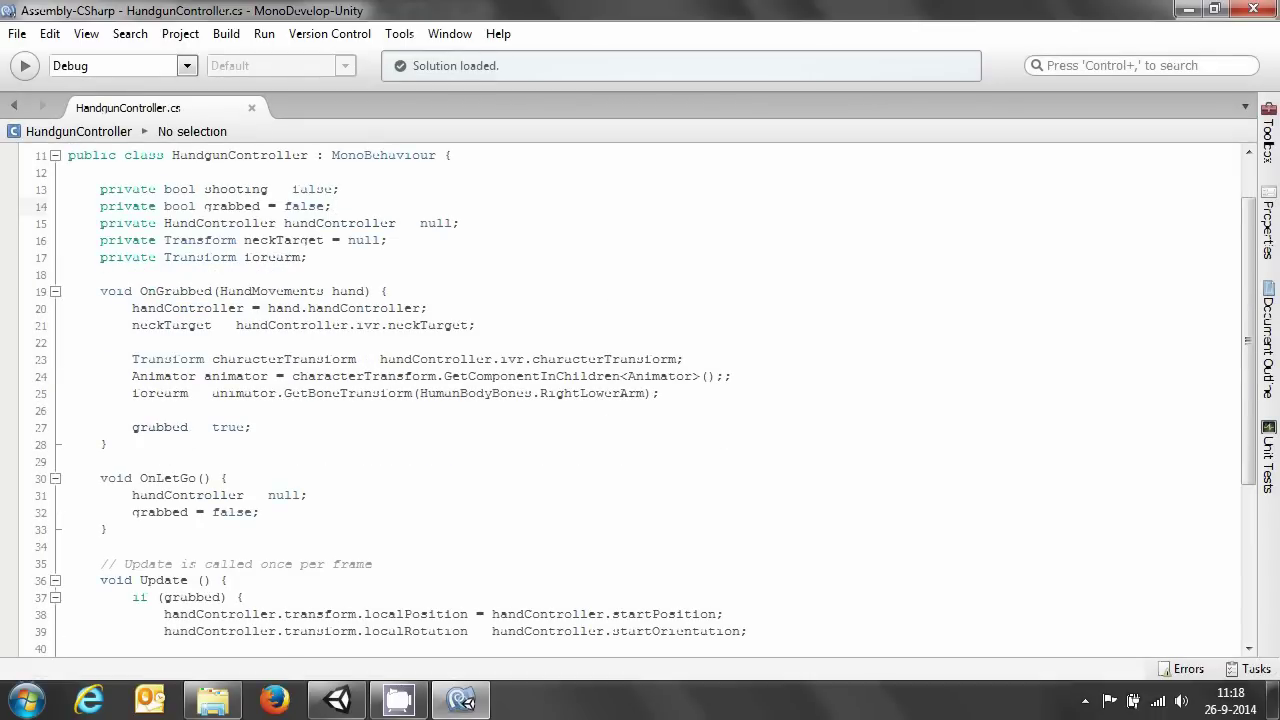
left_click(178, 291)
left_click(195, 478)
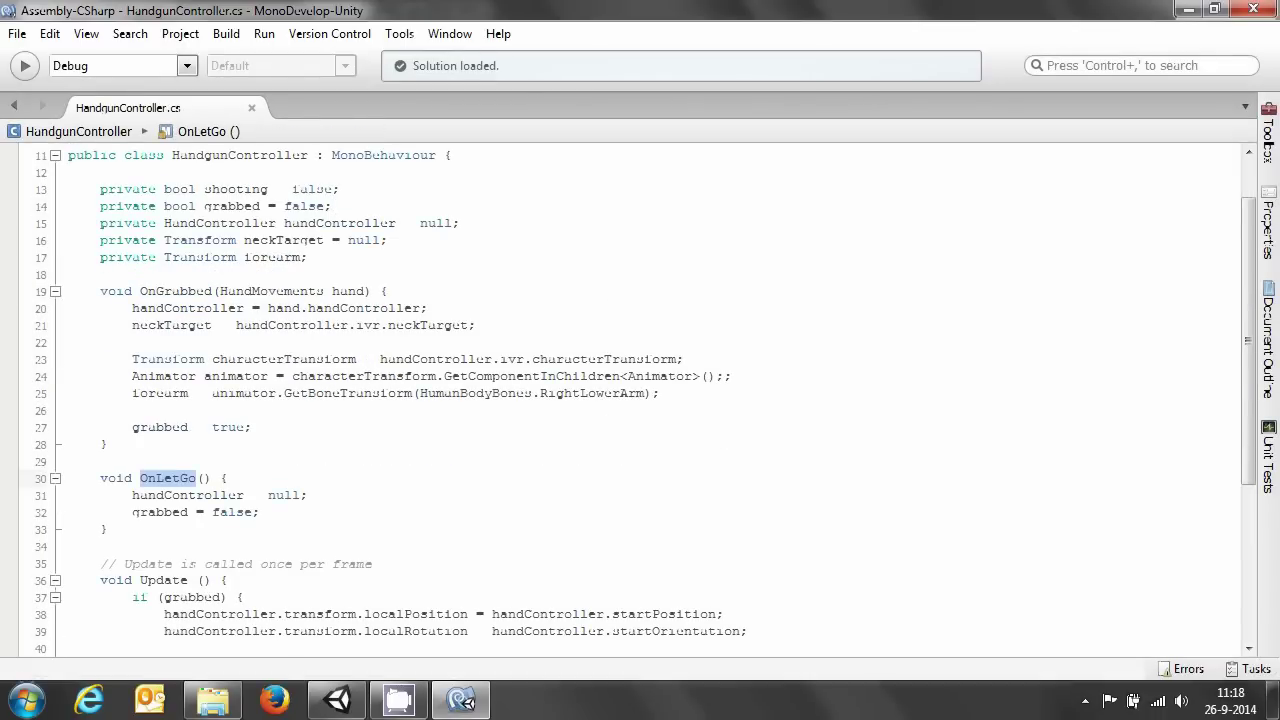
left_click(189, 295)
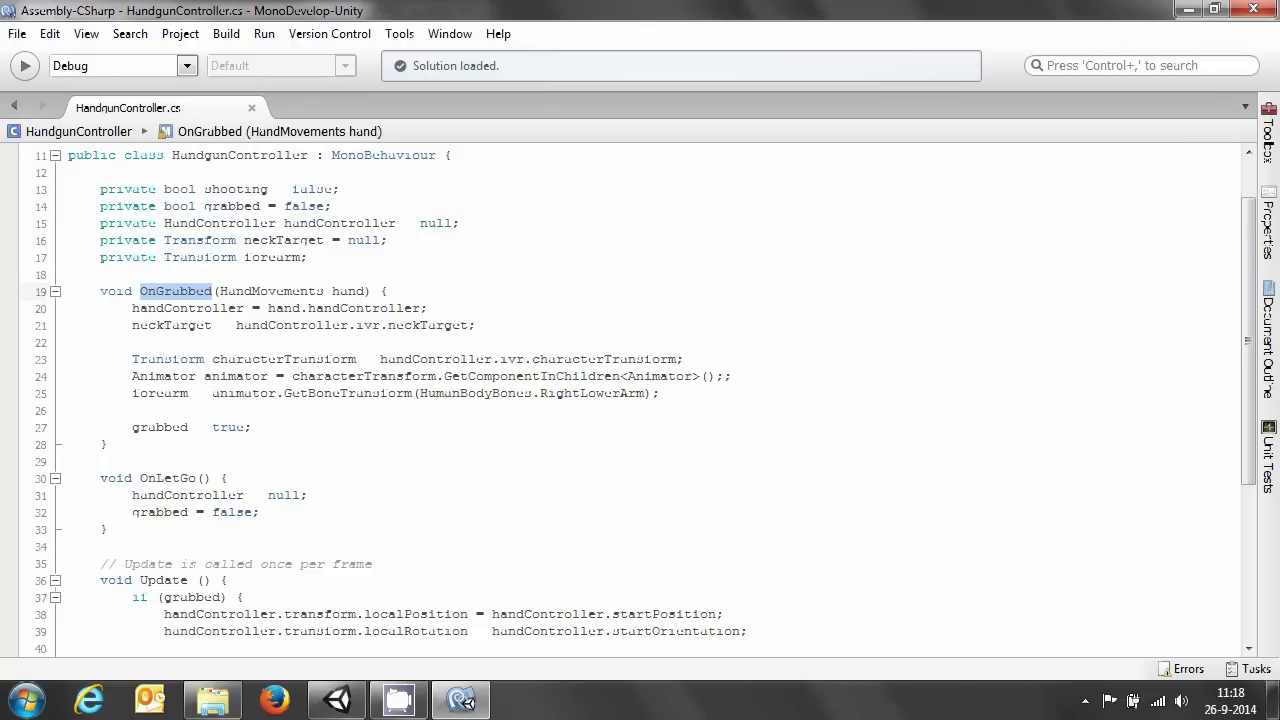
key("Down")
key("Down")
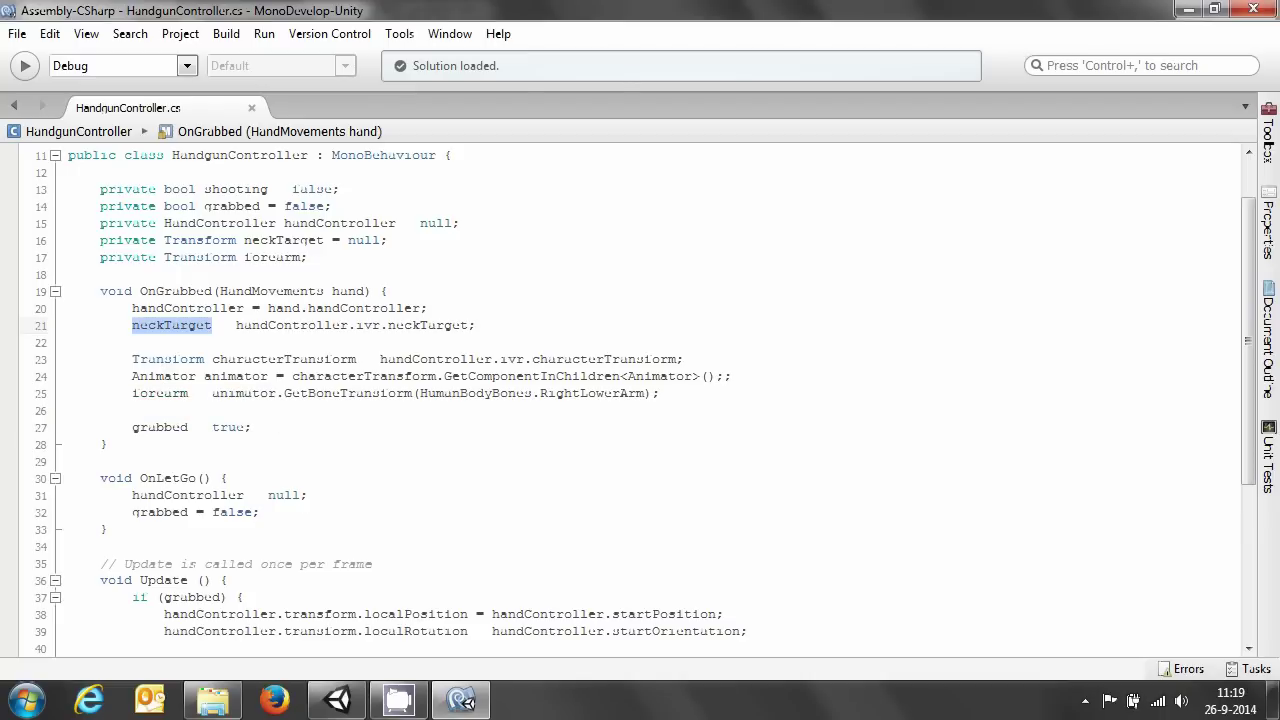
left_click(157, 393)
double_click(157, 393)
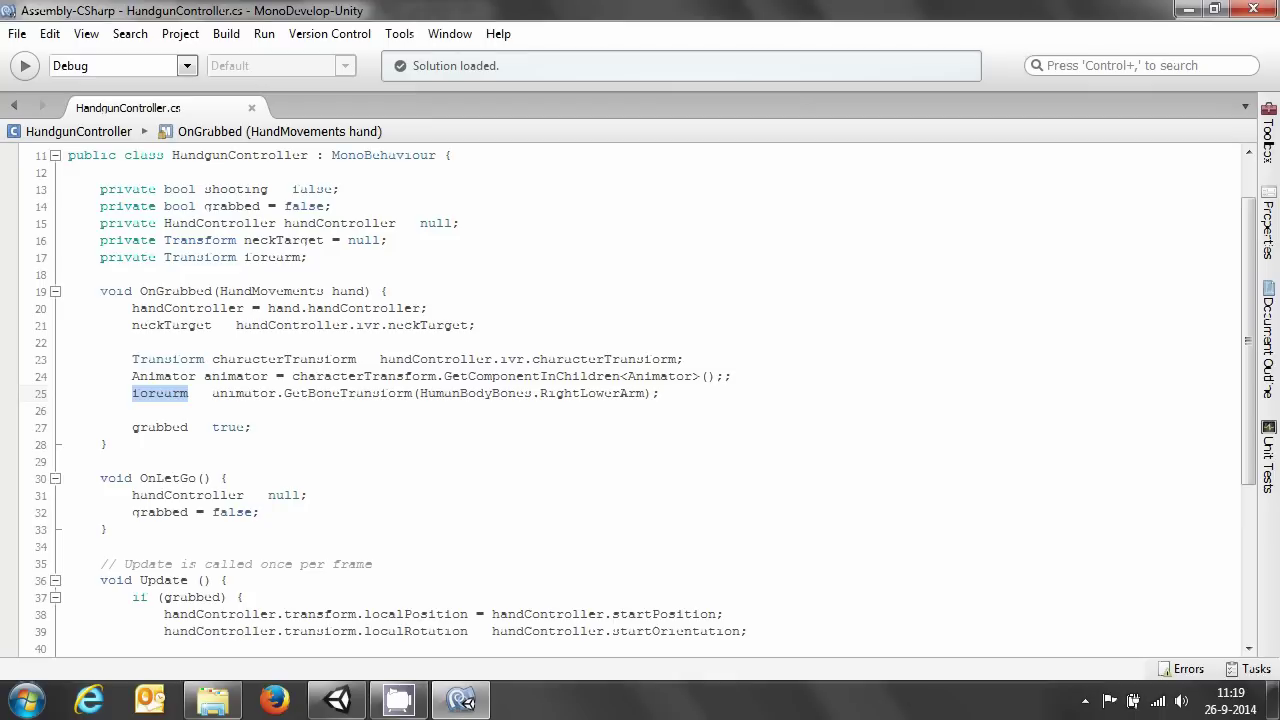
Highlight the grabbed flag and its check in Update, then the neckTarget rotation on line 41.
scroll(434, 453, "down", 2)
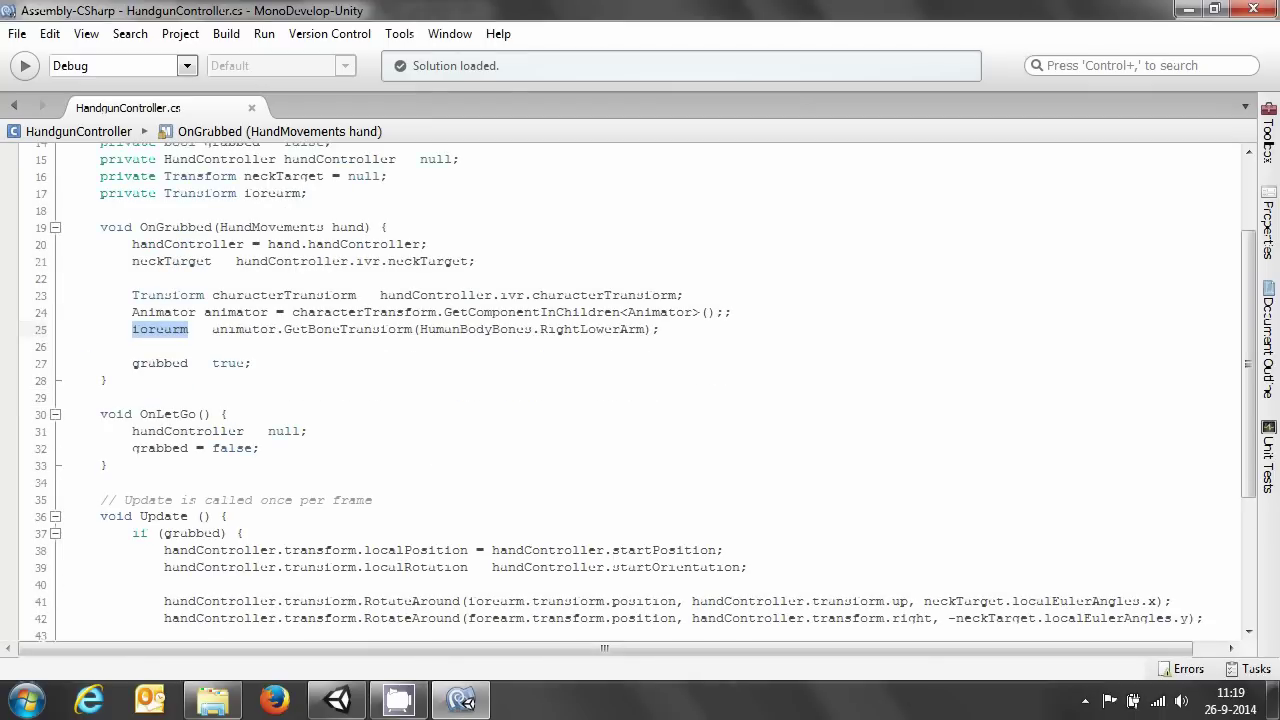
double_click(160, 363)
scroll(378, 379, "down", 2)
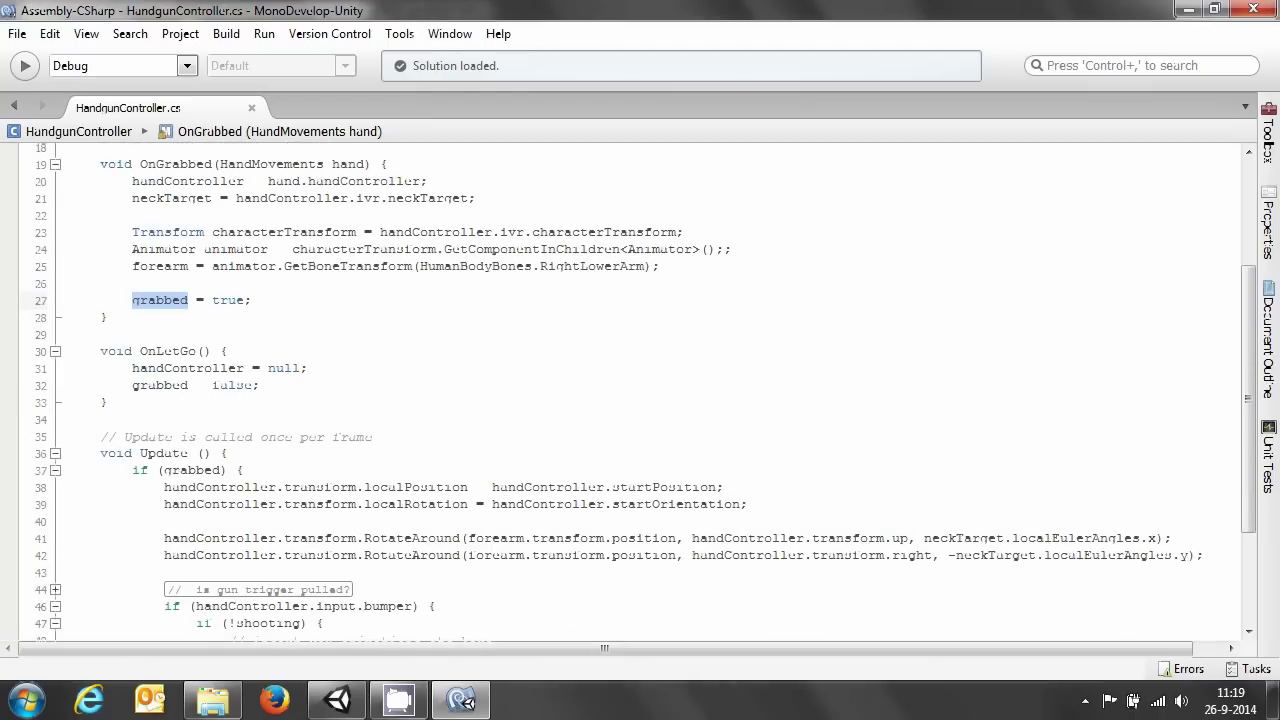
scroll(378, 379, "down", 4)
double_click(190, 344)
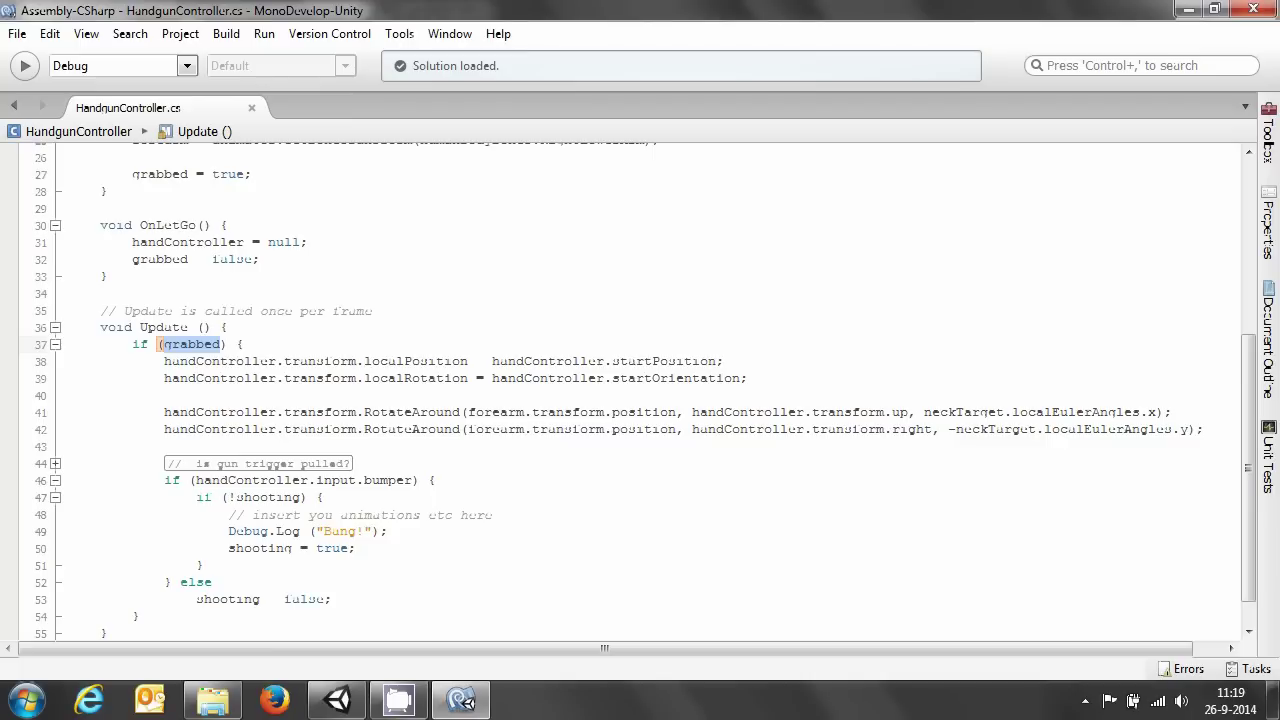
left_click_drag(100, 412, 80, 443)
scroll(144, 475, "down", 1)
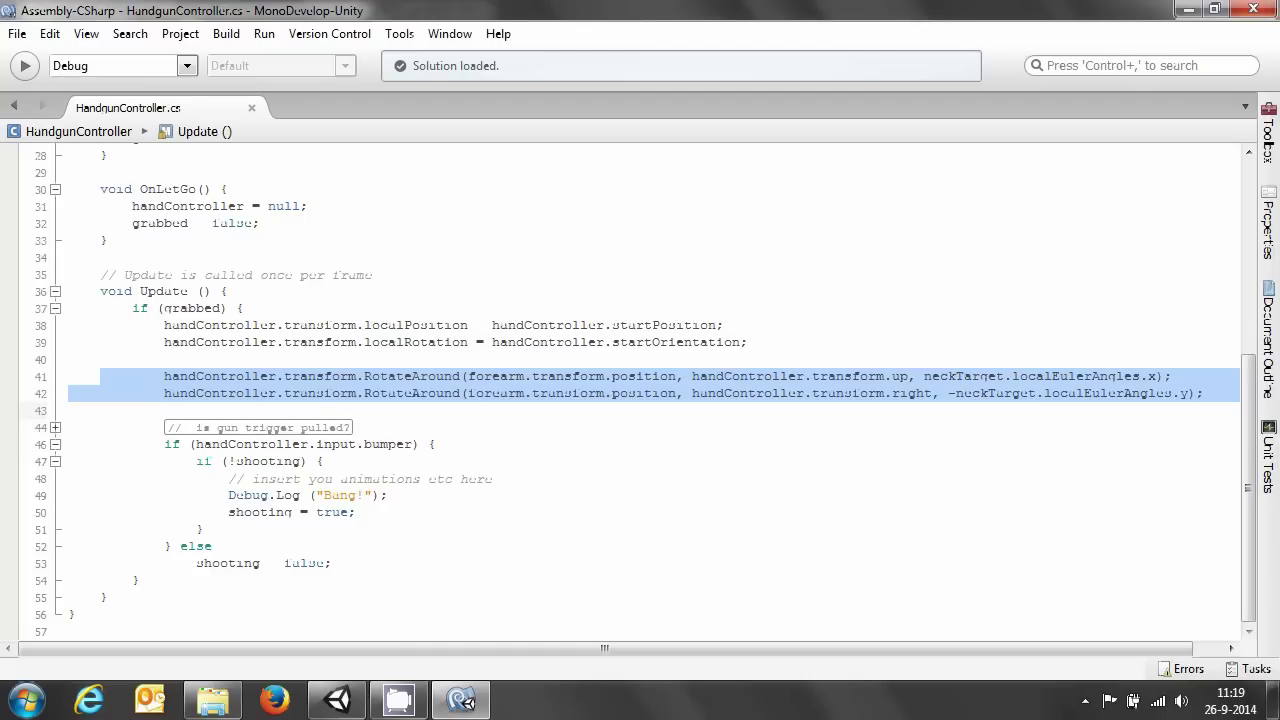
double_click(966, 376)
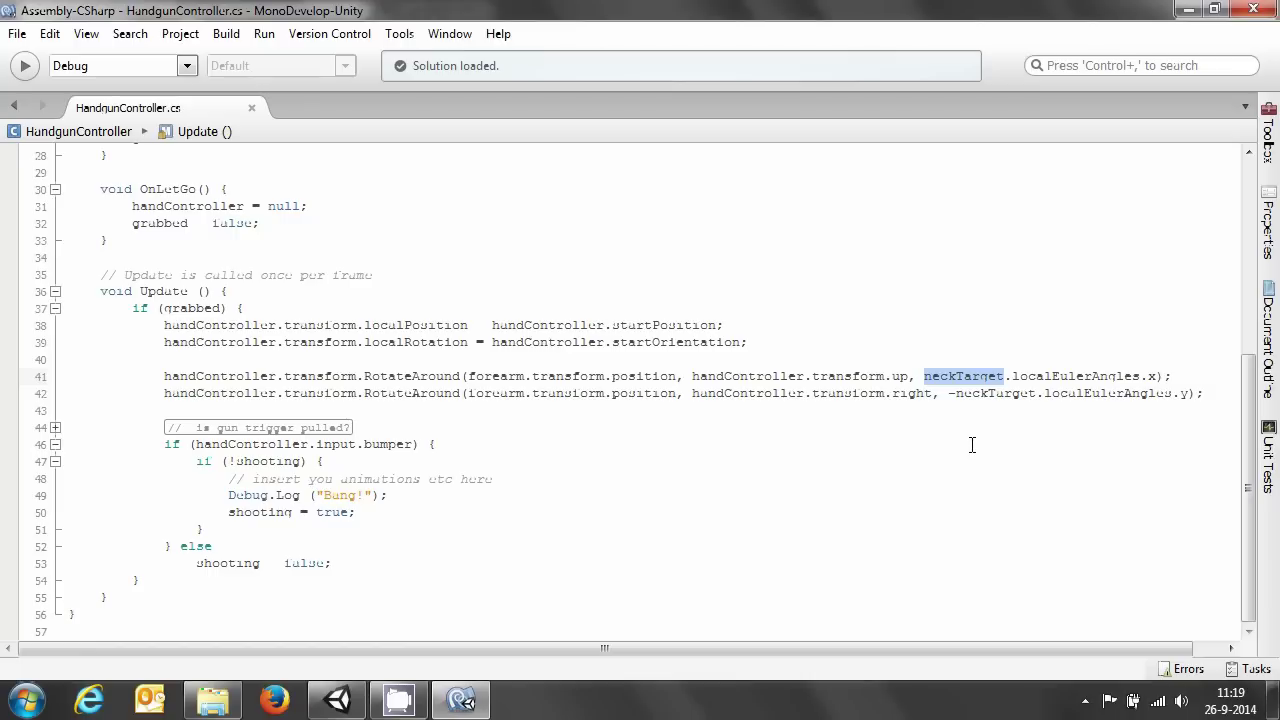
Highlight the bumper trigger check on line 46.
left_click_drag(163, 444, 440, 444)
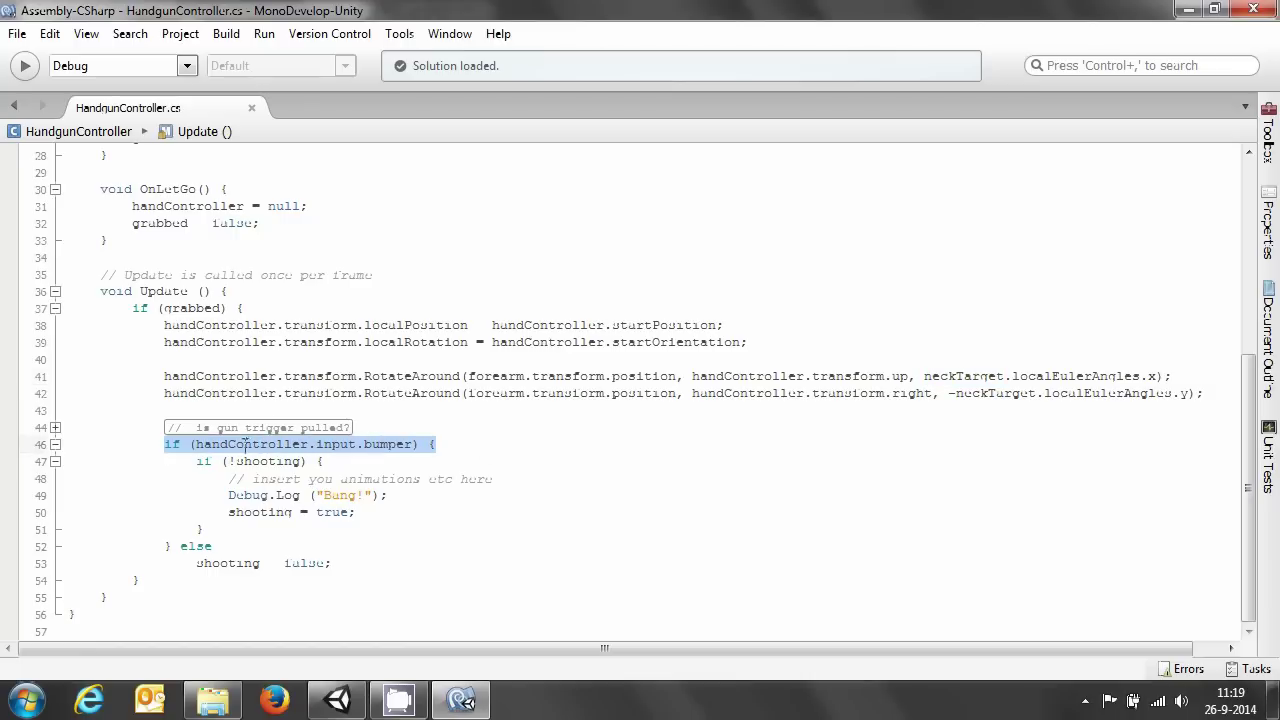
left_click(398, 444)
double_click(398, 444)
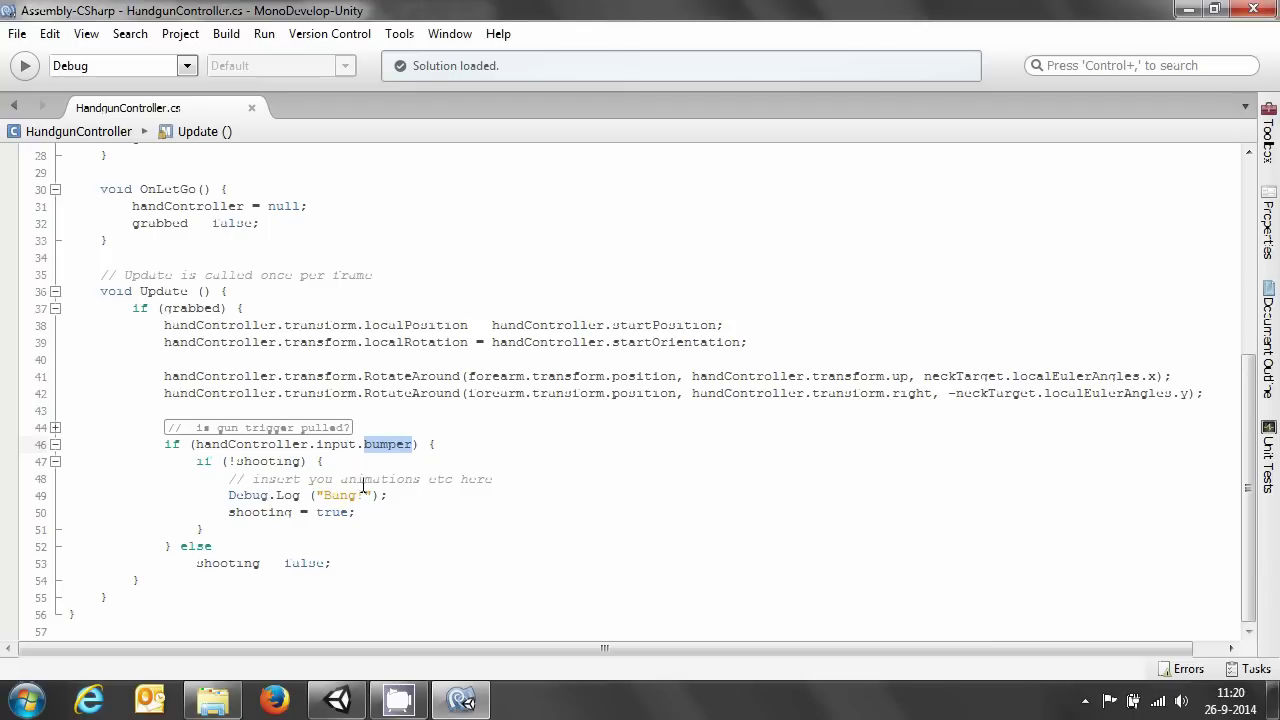
left_click(165, 444)
double_click(390, 444)
Highlight the shooting flag and the Debug.Log("Bang!") statement.
double_click(268, 461)
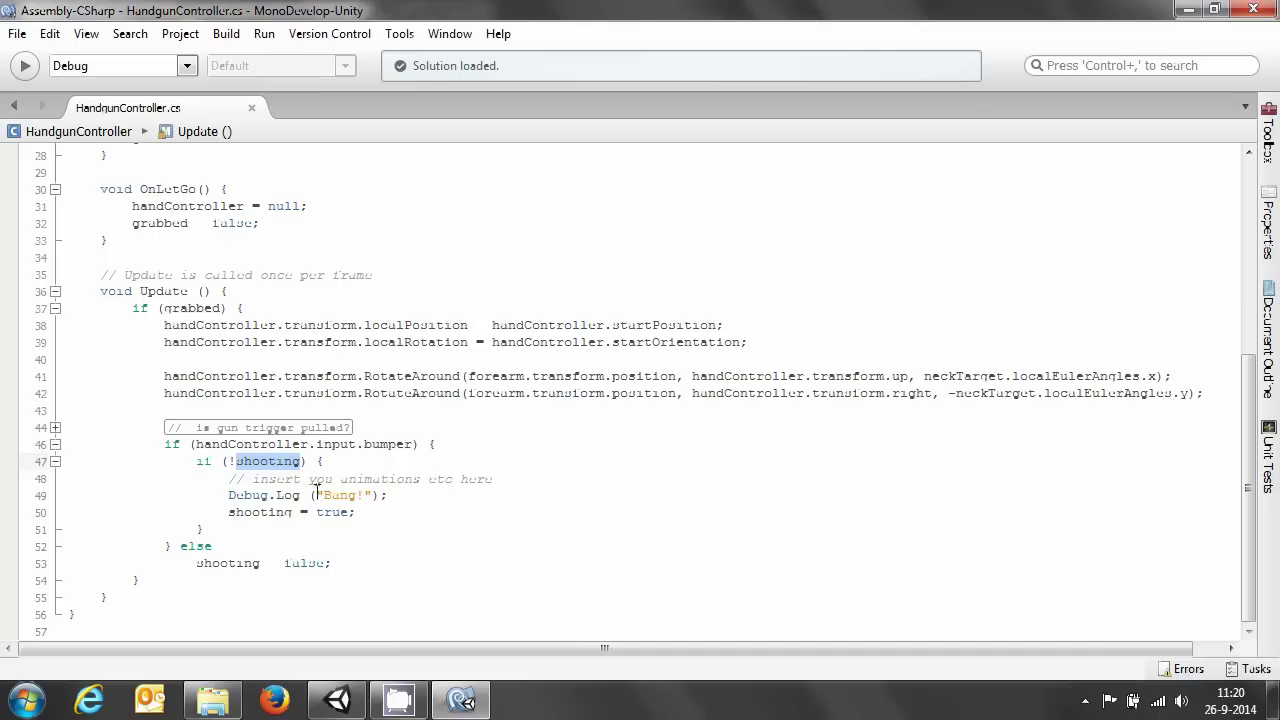
left_click_drag(228, 495, 444, 500)
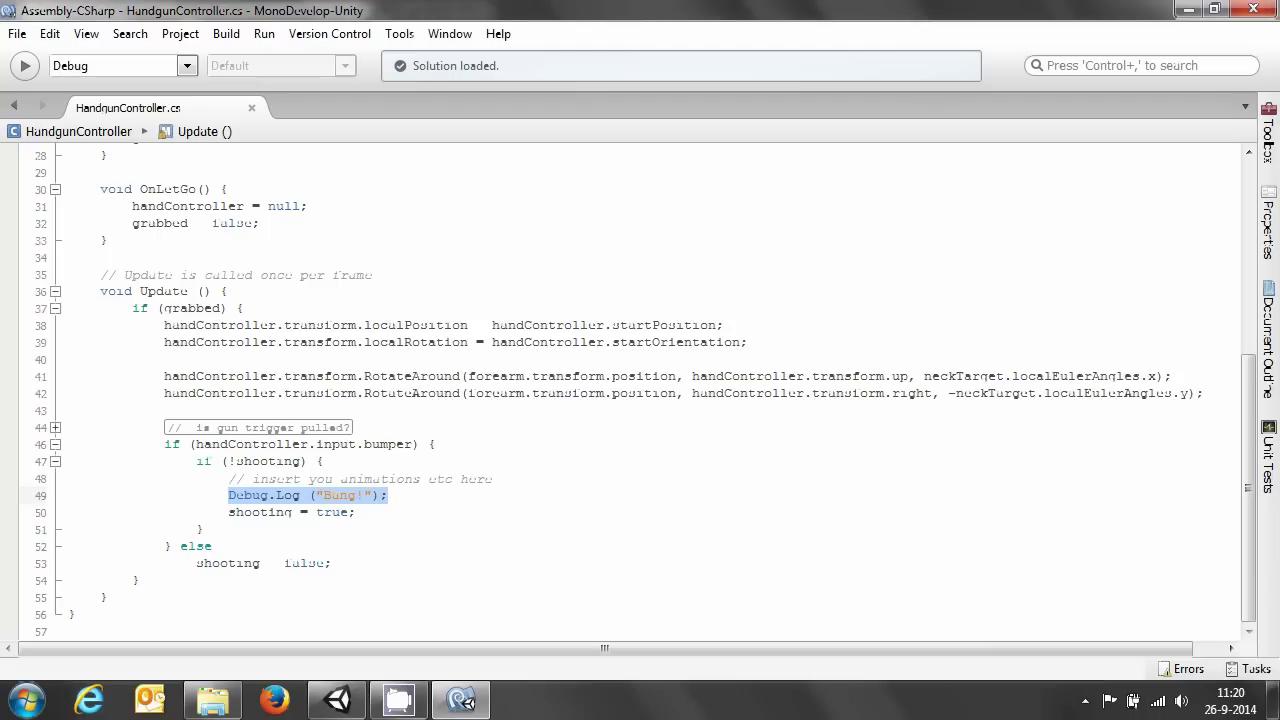
left_click(538, 495)
Back in Unity, select the Hopjes object, show the Scene and Game views, and press Play.
left_click(337, 700)
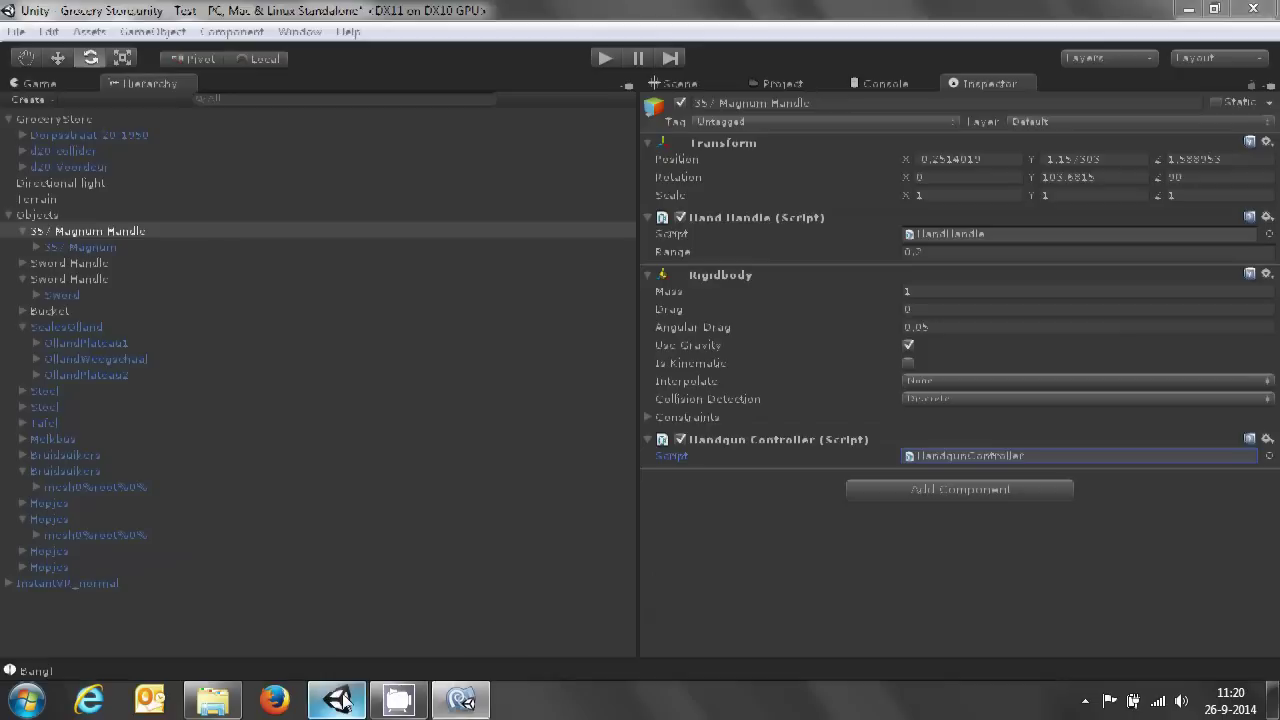
left_click(437, 519)
left_click(680, 84)
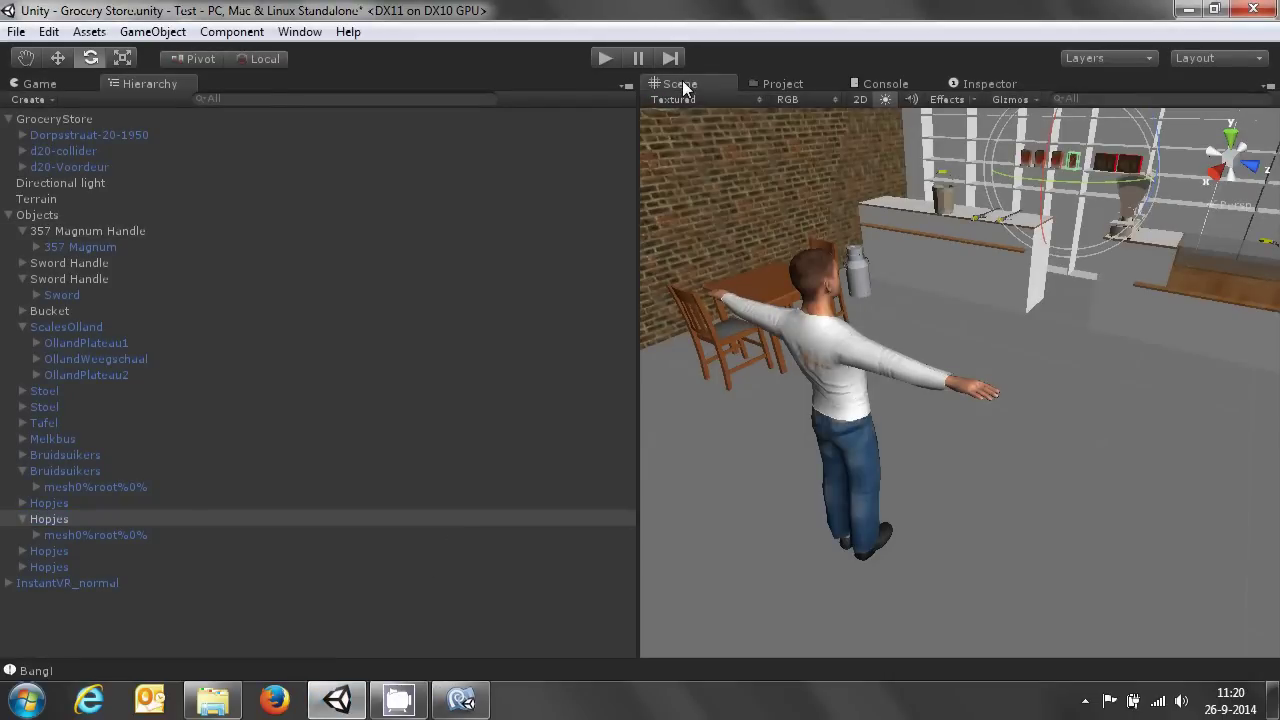
left_click(40, 84)
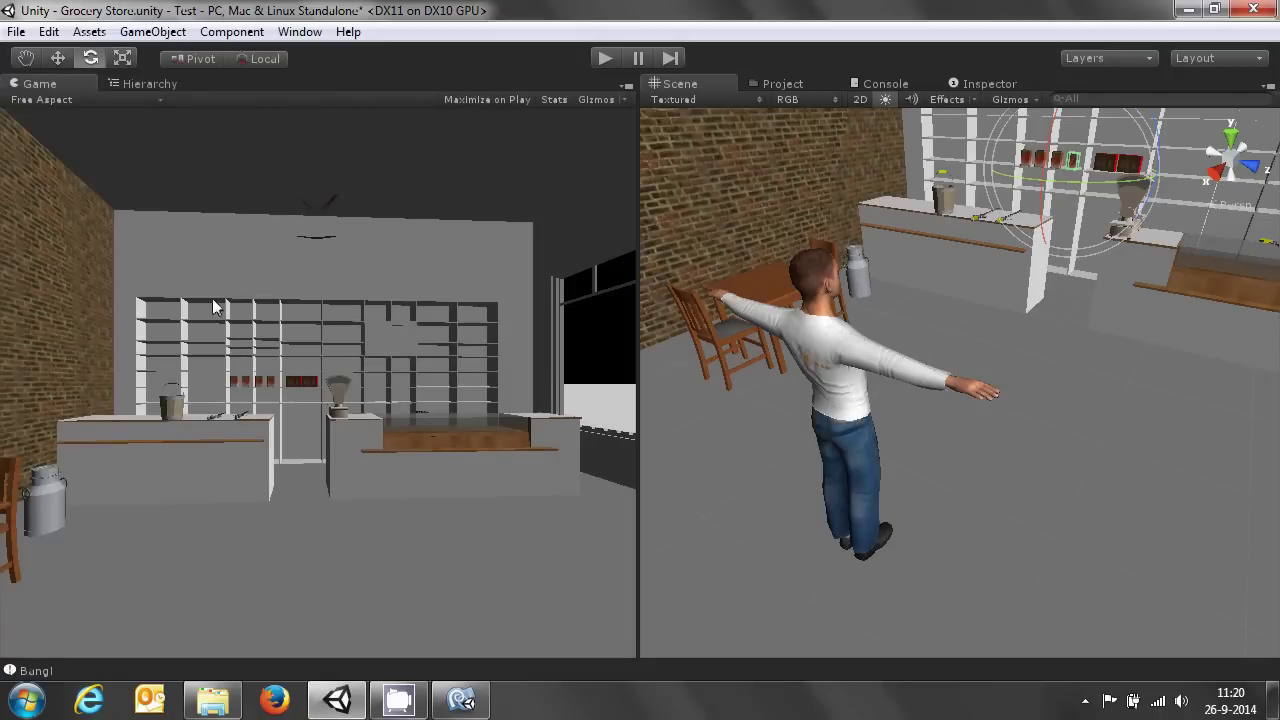
left_click(607, 60)
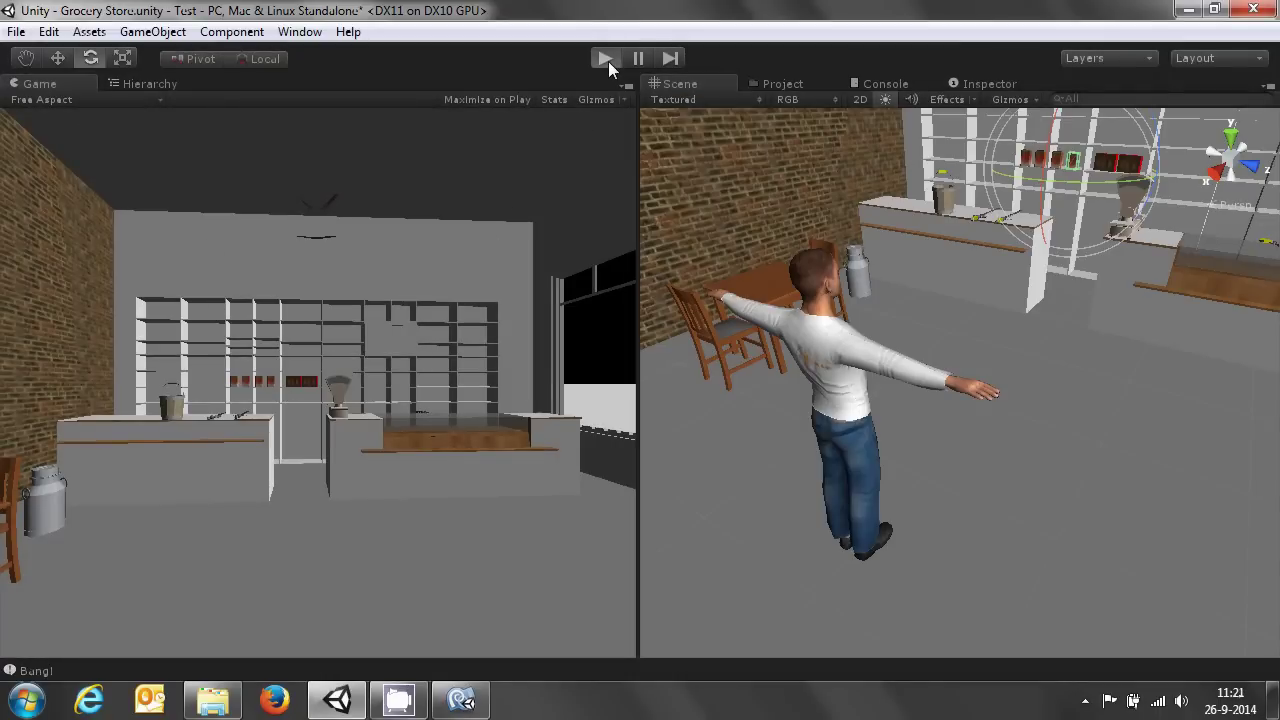